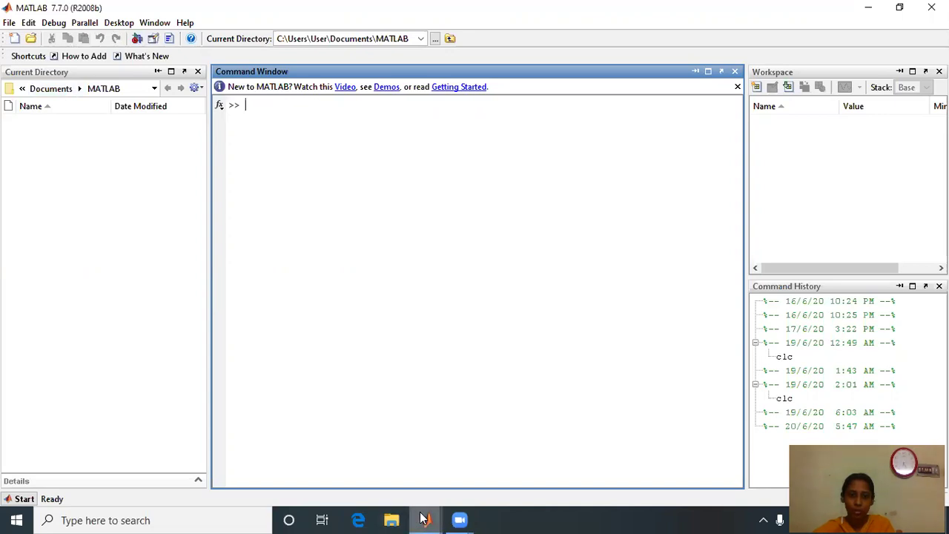
- Create a new blank model from the Simulink Library Browser and maximize its window
mouse_move(424, 518)
left_click(507, 458)
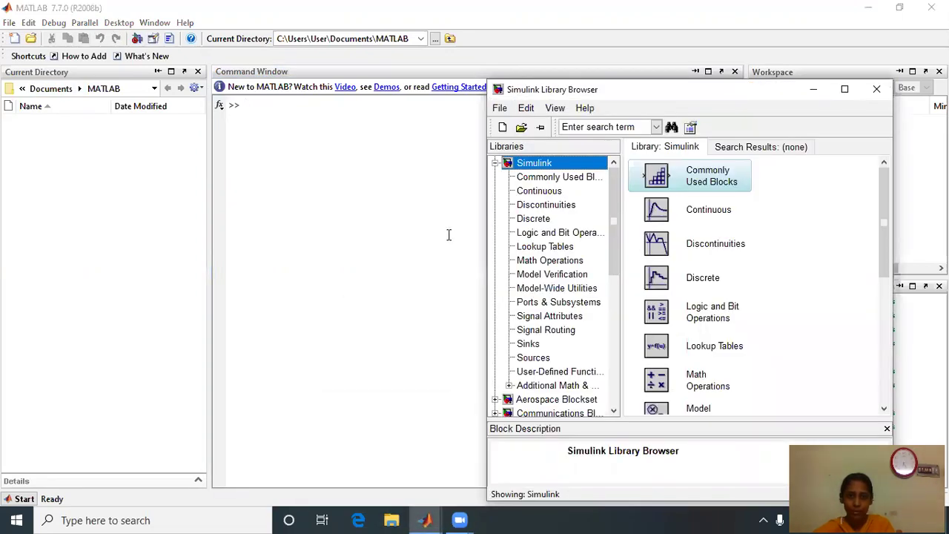
left_click(845, 89)
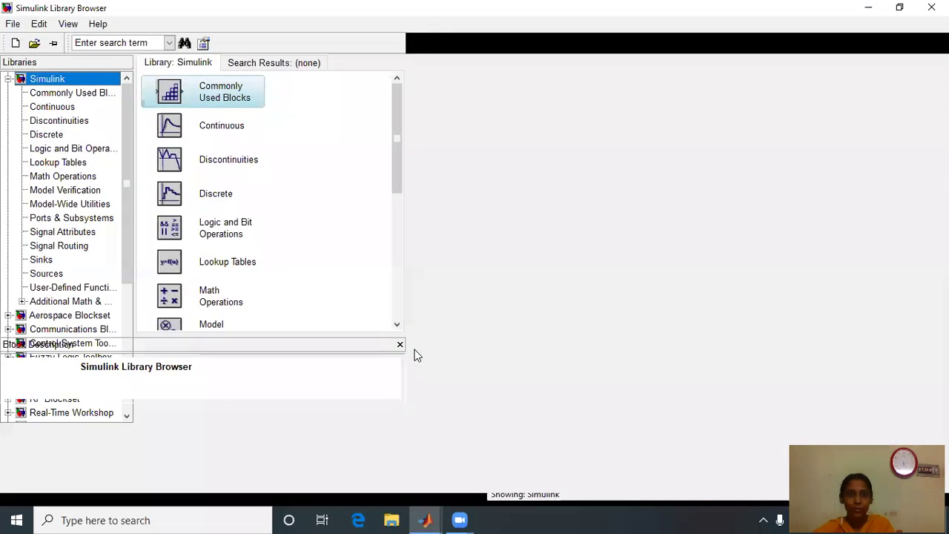
mouse_move(126, 230)
left_mouse_down()
mouse_move(125, 361)
mouse_move(143, 221)
mouse_move(122, 238)
mouse_move(125, 219)
left_mouse_up()
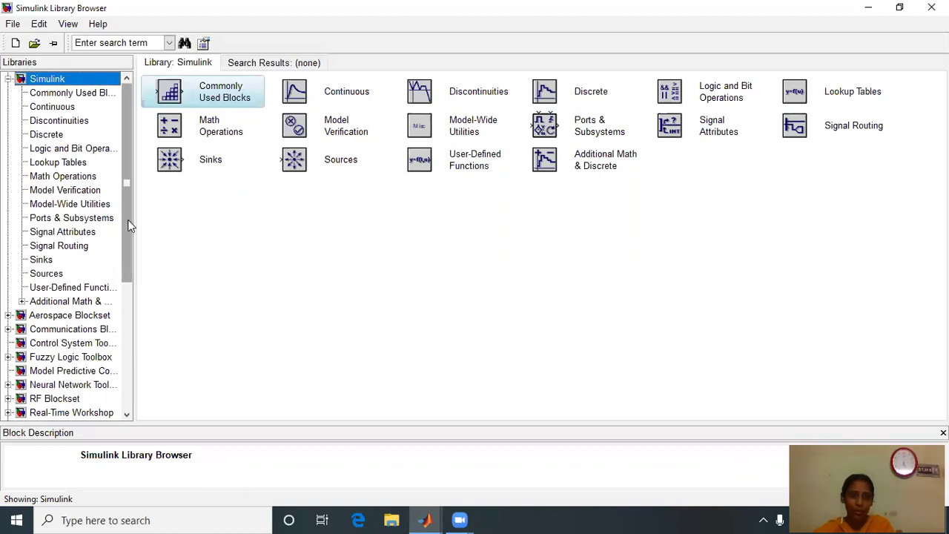
left_click(12, 25)
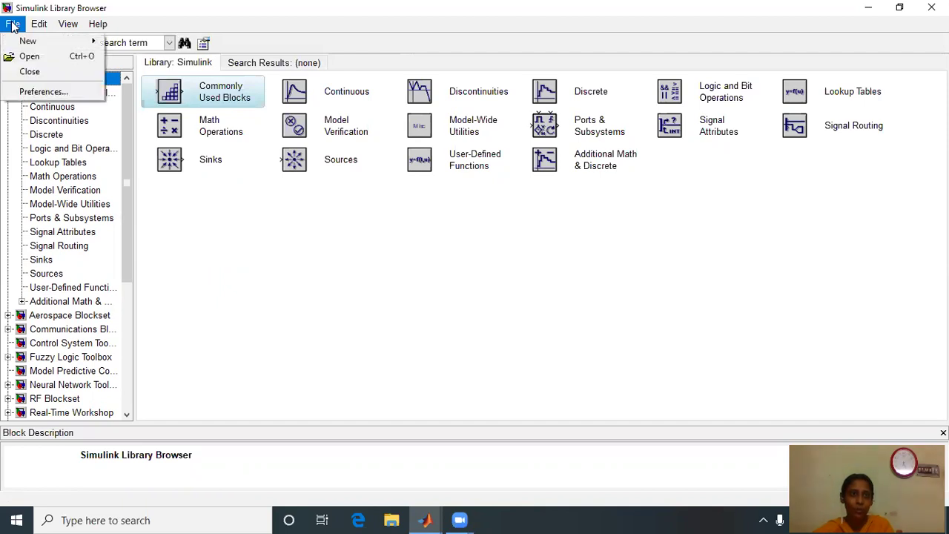
mouse_move(20, 45)
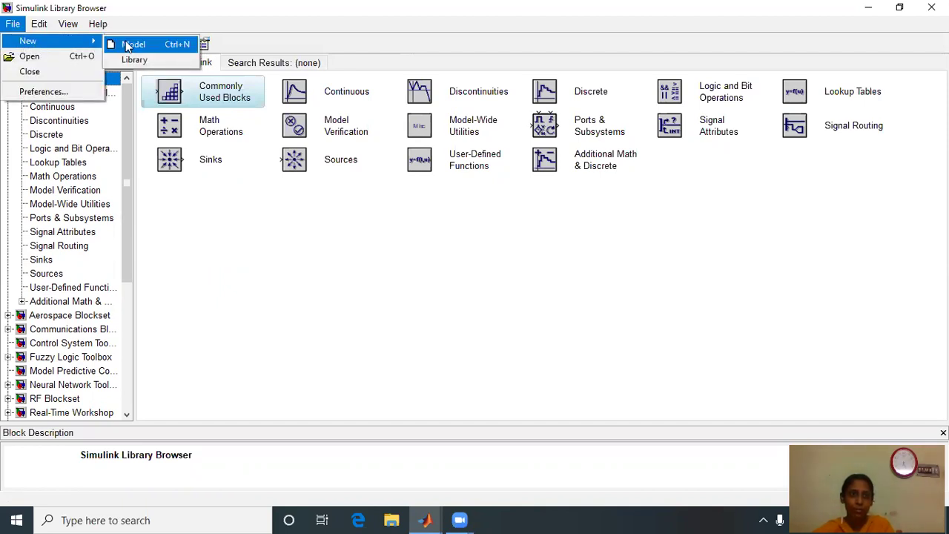
left_click(128, 46)
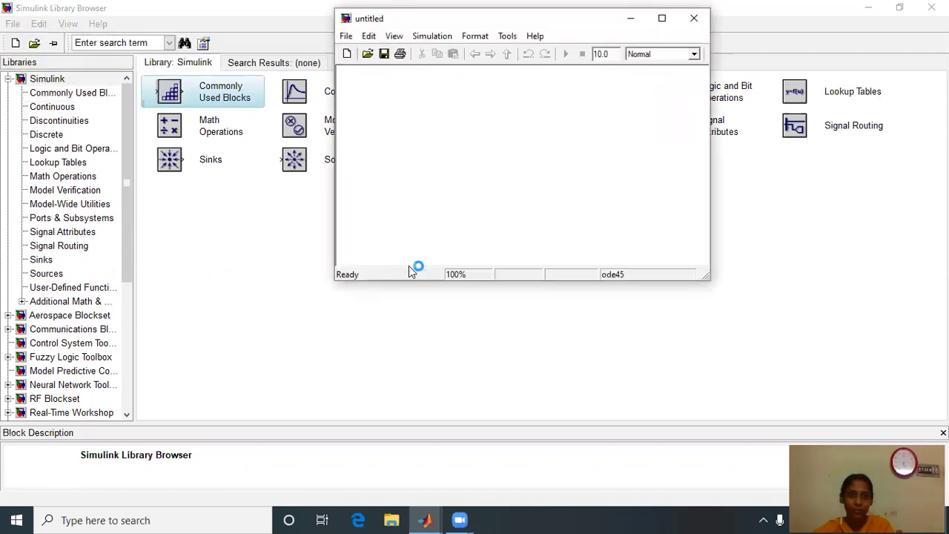
left_click(643, 24)
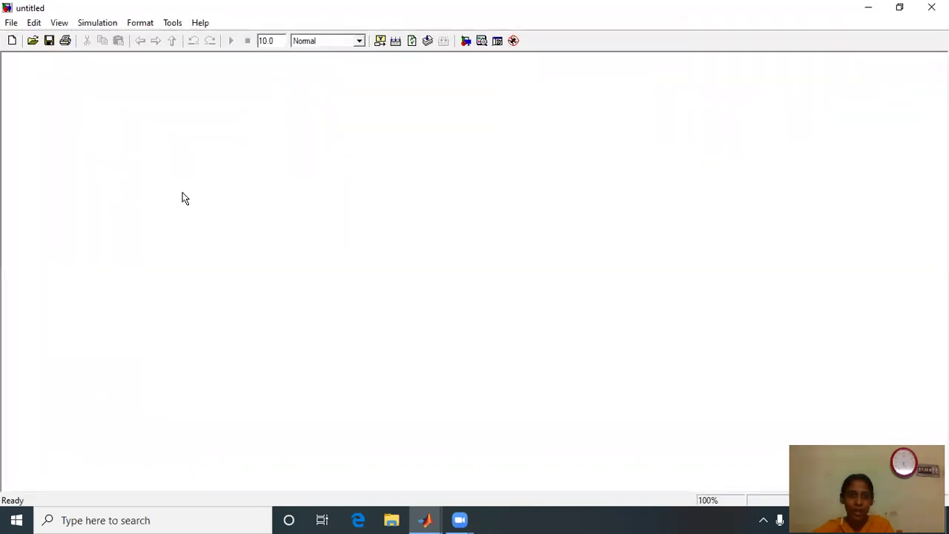
- Add a Relay block from Simscape's SimElectronics Passive Devices library to the model
mouse_move(426, 517)
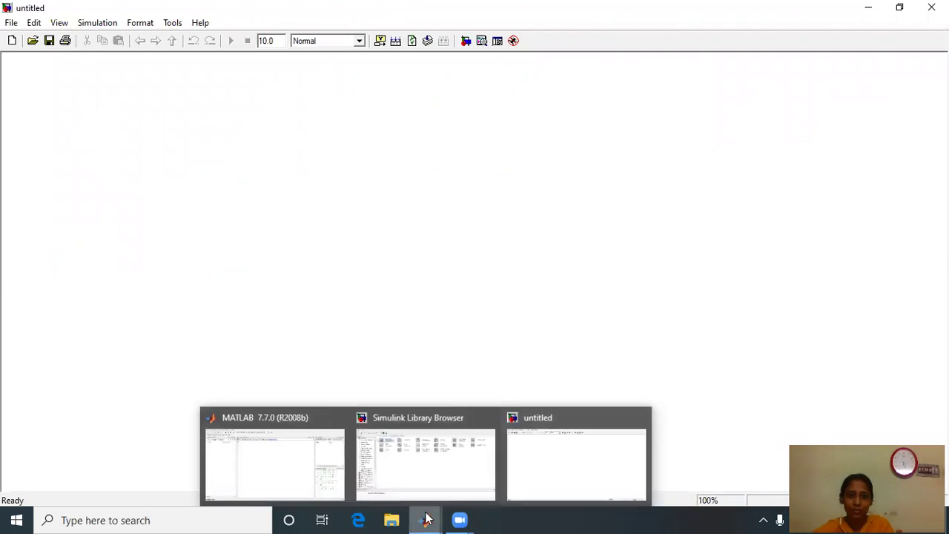
left_click(421, 454)
left_click(900, 7)
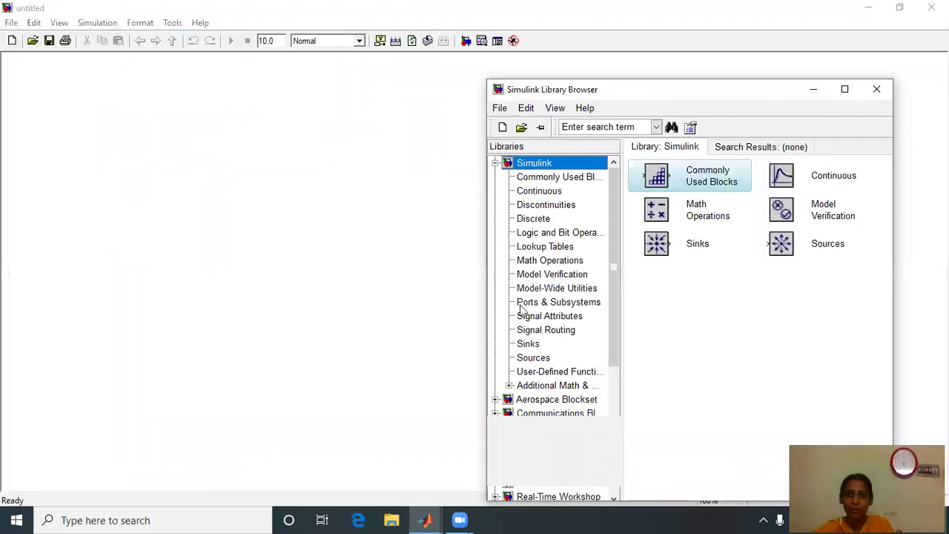
left_click_drag(612, 243, 609, 373)
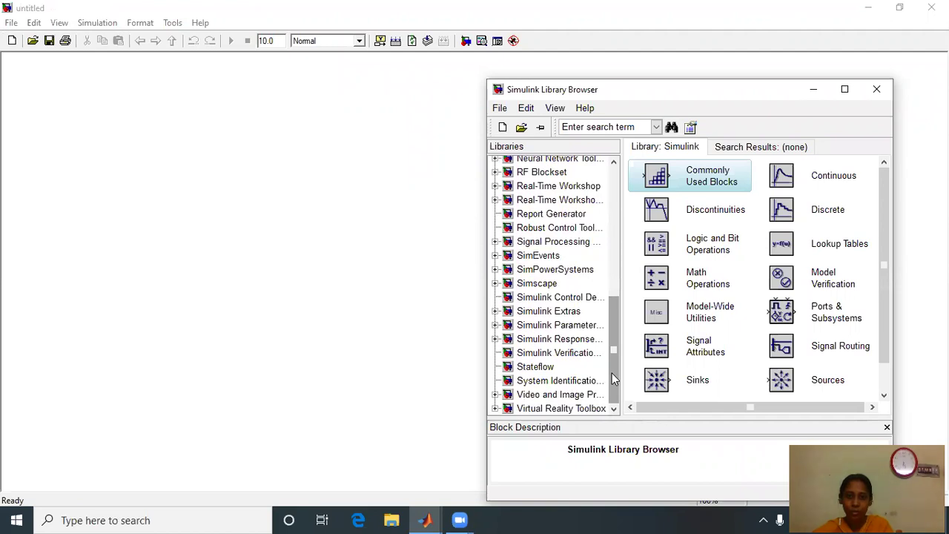
left_click(550, 286)
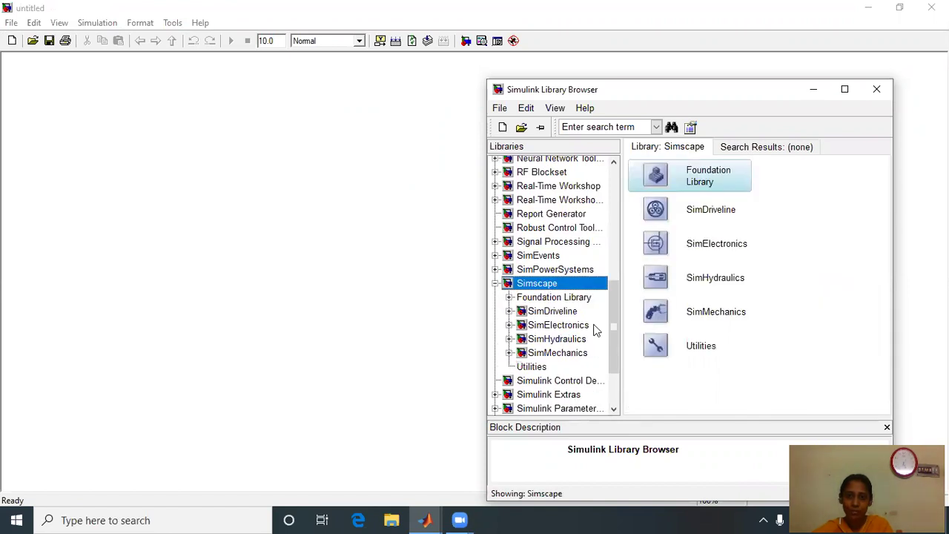
double_click(662, 247)
double_click(662, 211)
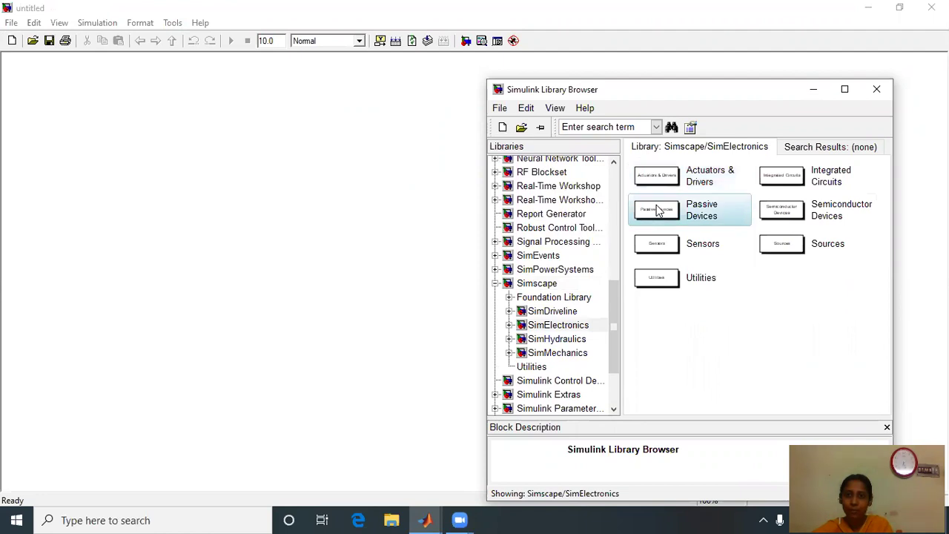
left_click_drag(784, 177, 367, 206)
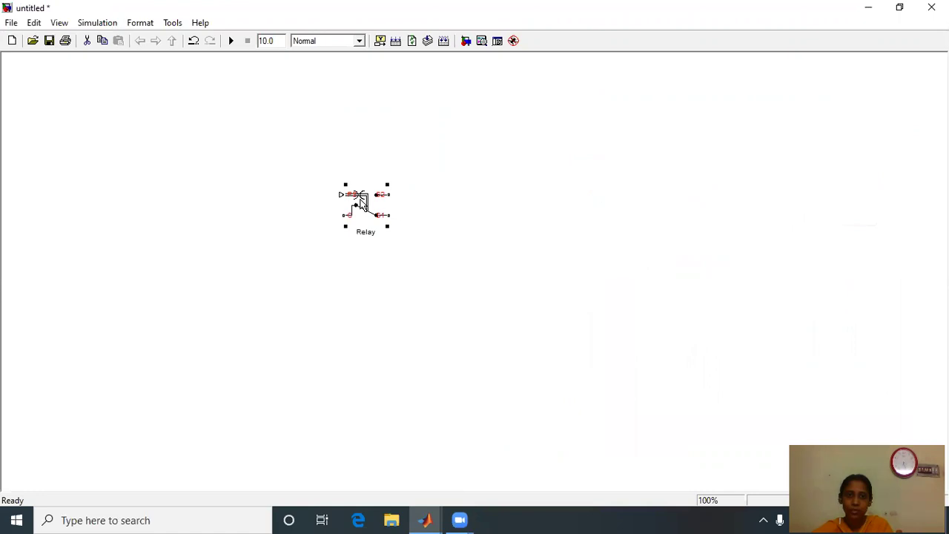
- Enlarge the Relay block and move it up and to the right on the canvas, and dismiss the antivirus update notification
left_click_drag(387, 226, 464, 254)
left_click_drag(409, 222, 434, 178)
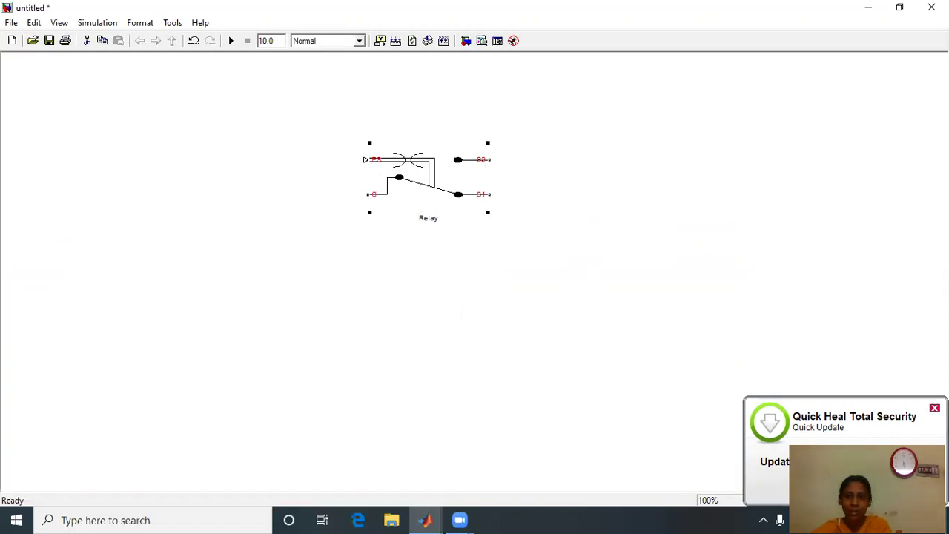
left_click(935, 408)
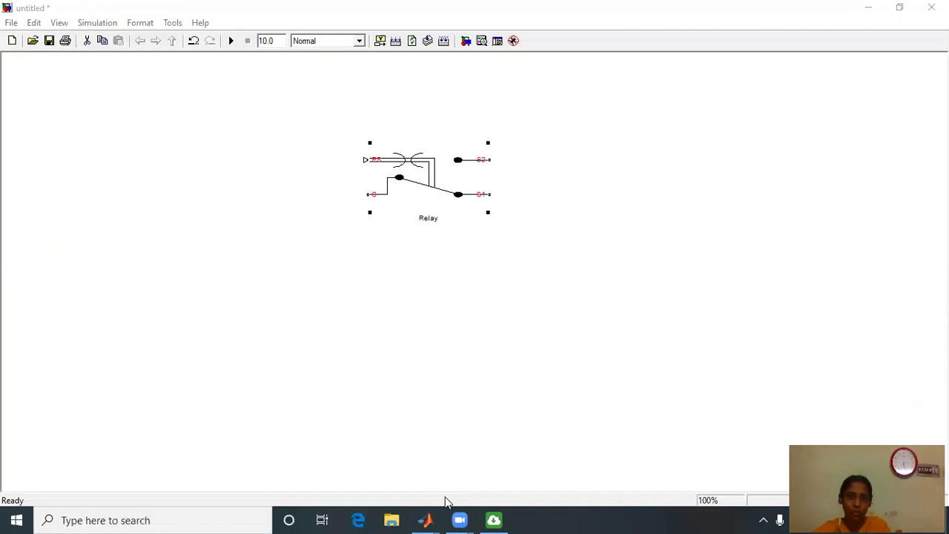
- Add an AC Voltage Source from Simscape's Foundation Electrical Sources below the relay and connect its upper terminal to relay port C
mouse_move(424, 519)
left_click(432, 466)
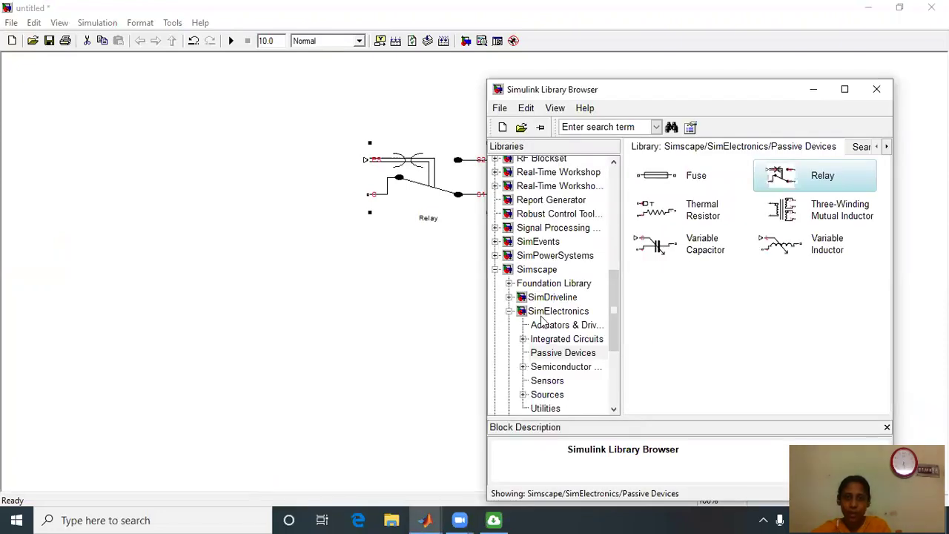
left_click(537, 270)
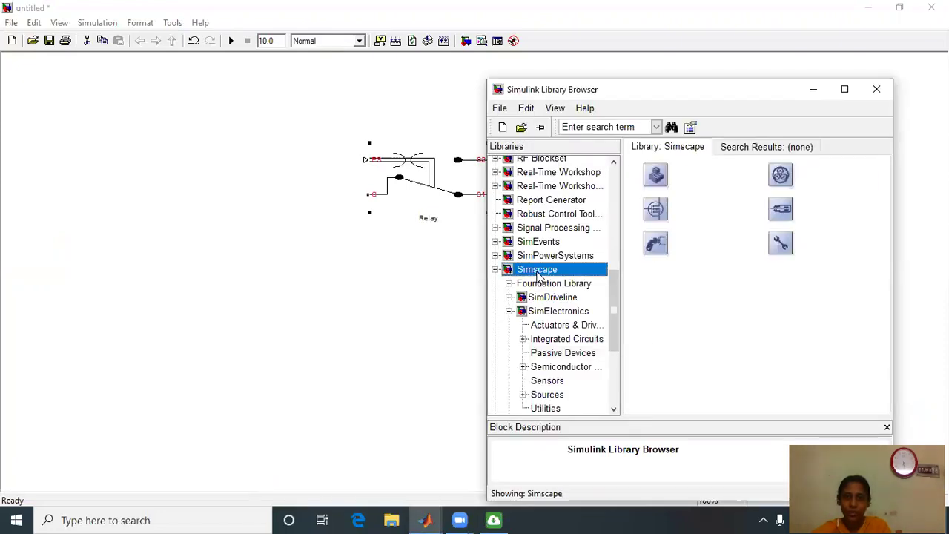
double_click(693, 186)
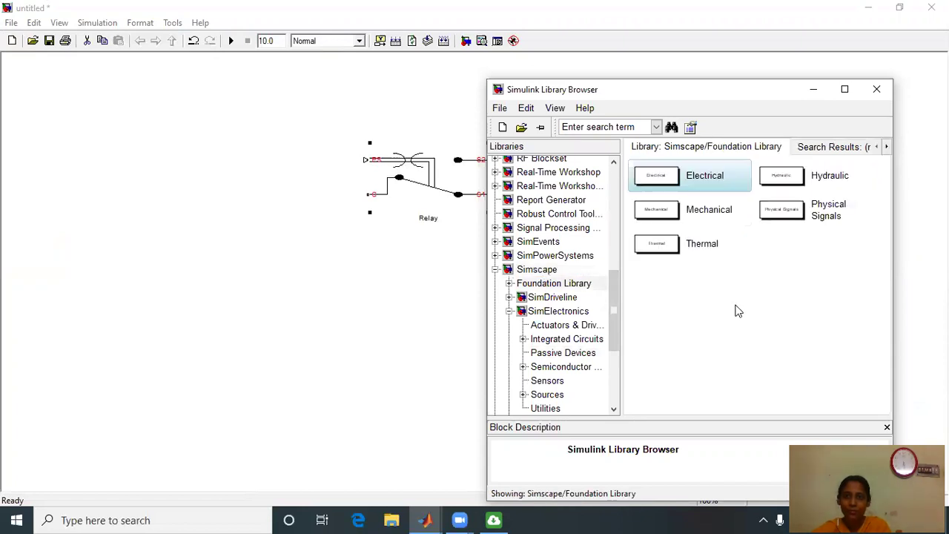
double_click(674, 181)
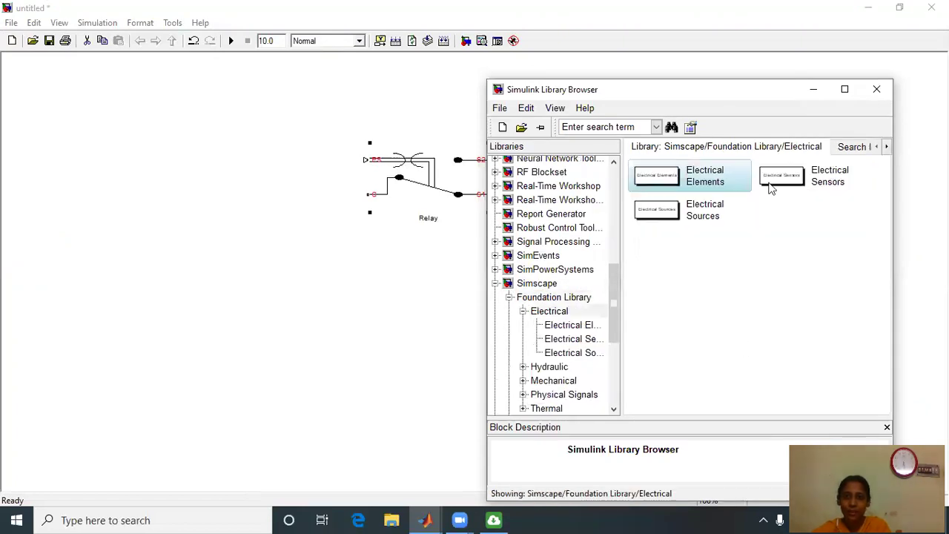
double_click(698, 215)
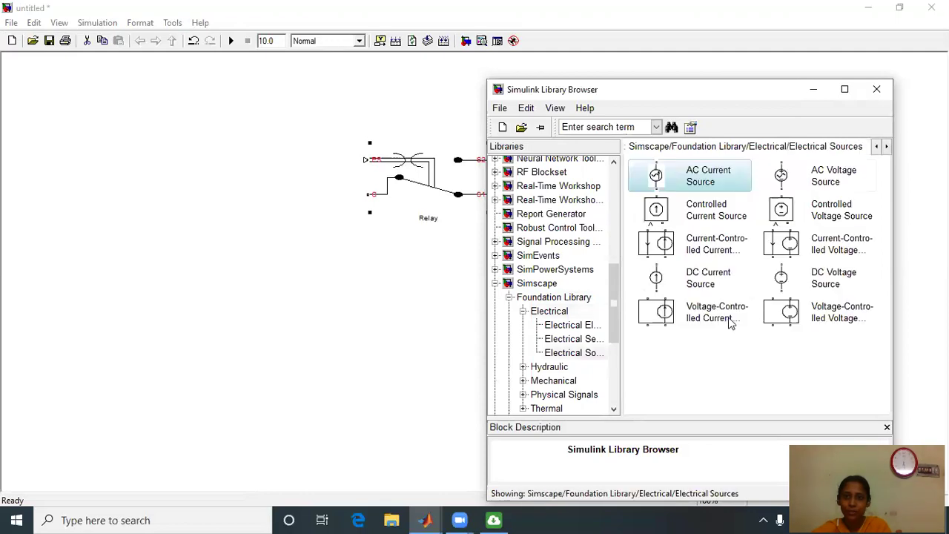
left_click_drag(783, 178, 369, 194)
- Wire the AC Voltage Source's lower terminal to relay ports S1 and S2
left_click_drag(330, 264, 512, 305)
left_click_drag(491, 195, 511, 305)
left_click_drag(490, 159, 512, 305)
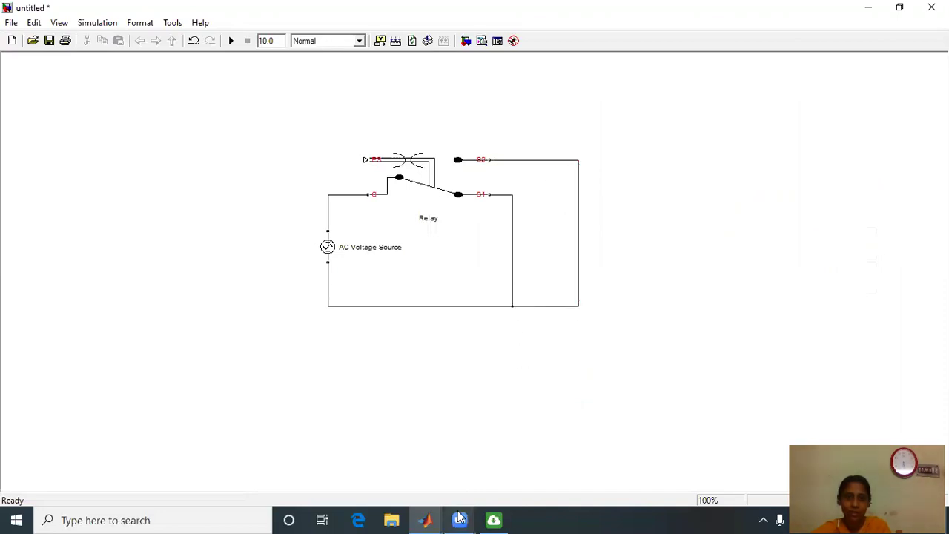
- Add an Electrical Reference from Simscape's Foundation Electrical Elements and connect it to the circuit's bottom wire
left_click(428, 519)
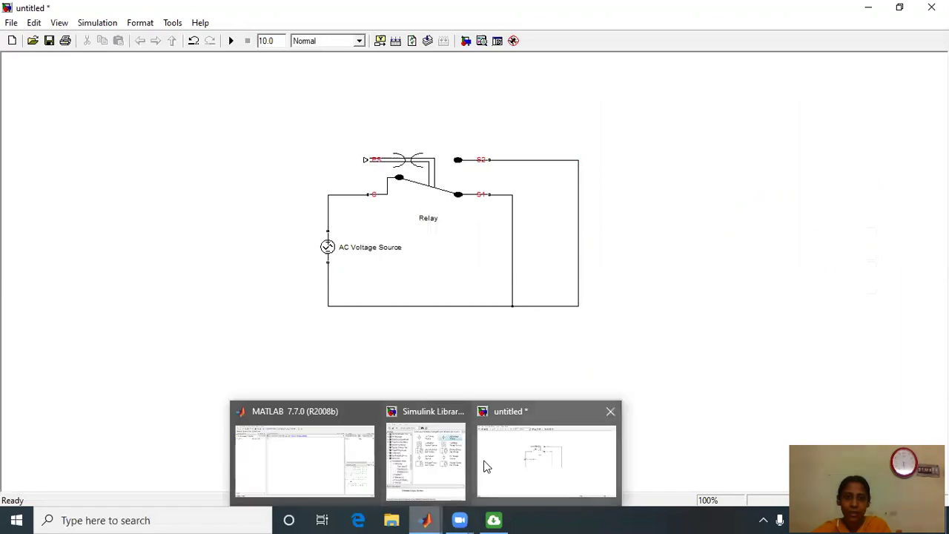
left_click(423, 462)
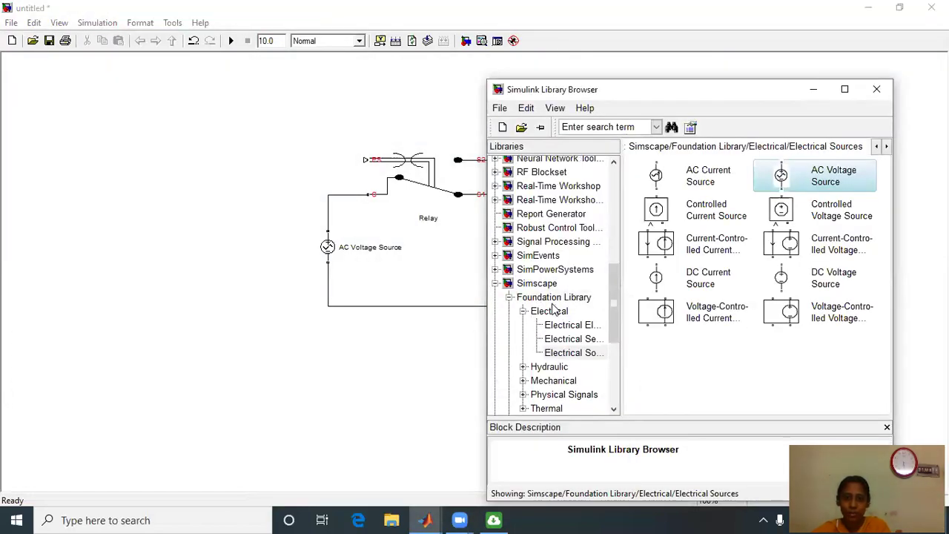
left_click(547, 286)
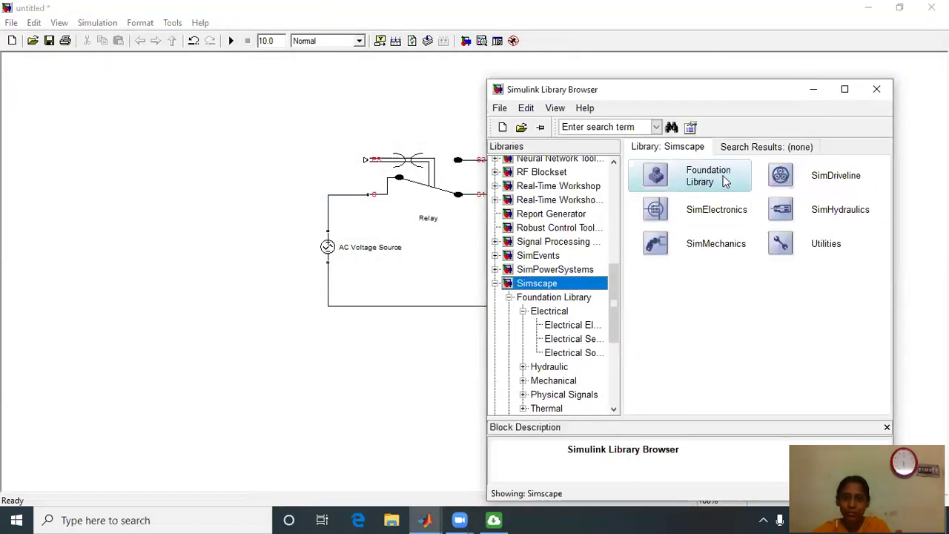
double_click(721, 181)
double_click(718, 181)
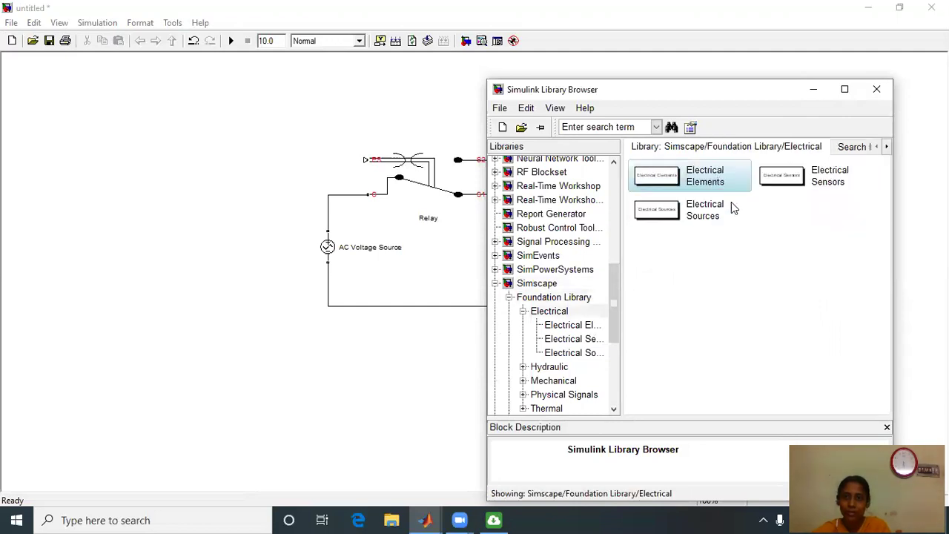
double_click(700, 180)
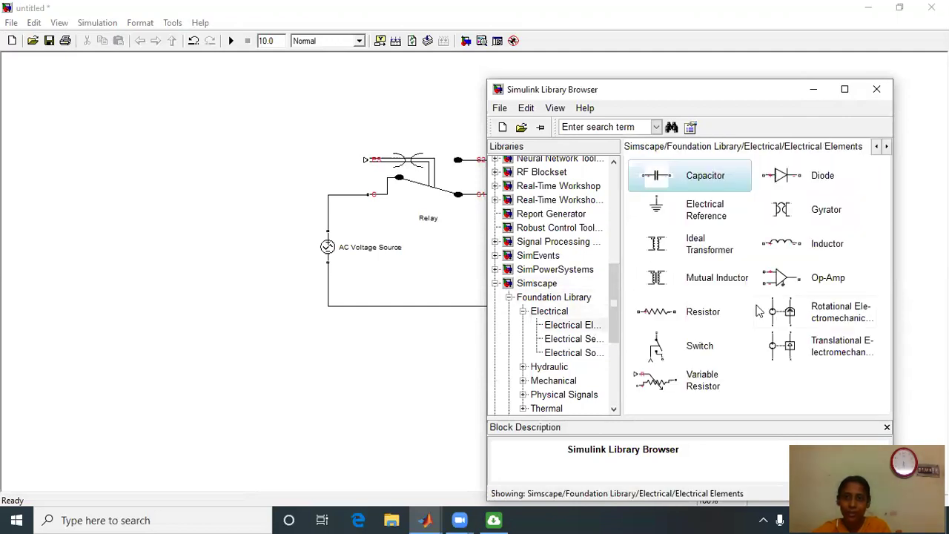
mouse_move(700, 215)
left_mouse_down()
mouse_move(521, 340)
mouse_move(416, 356)
mouse_move(416, 305)
left_mouse_up()
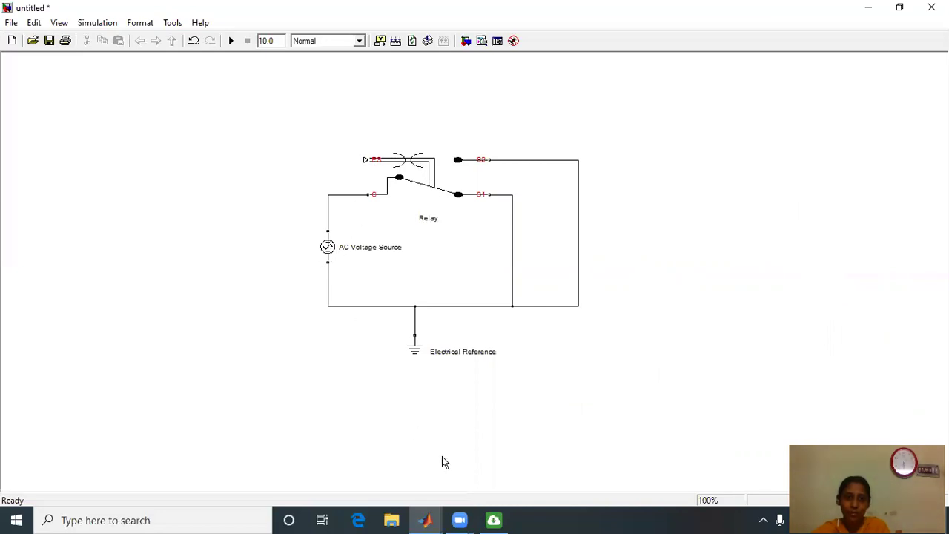
- Add a Voltage Sensor from Simscape's Foundation Electrical Sensors beside the AC source and connect its positive terminal to the wire above the source
mouse_move(425, 519)
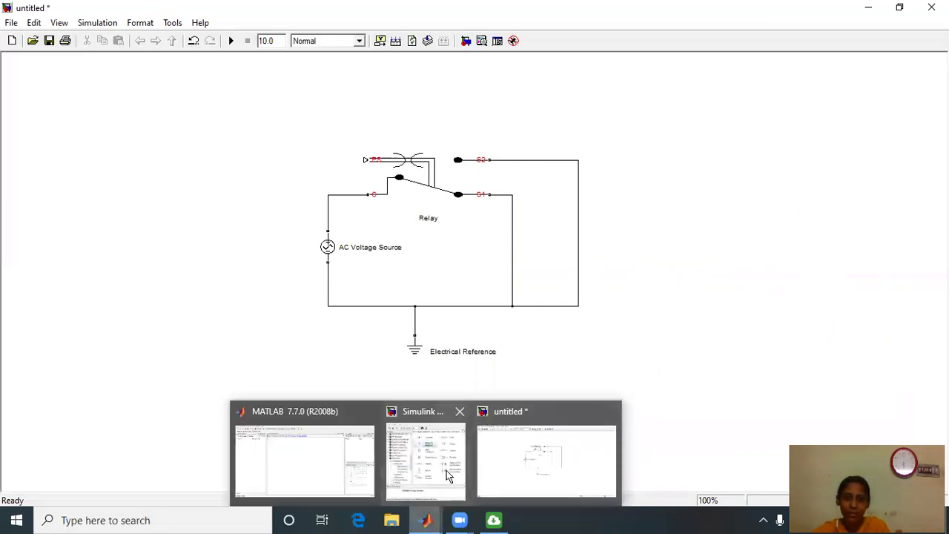
left_click(448, 475)
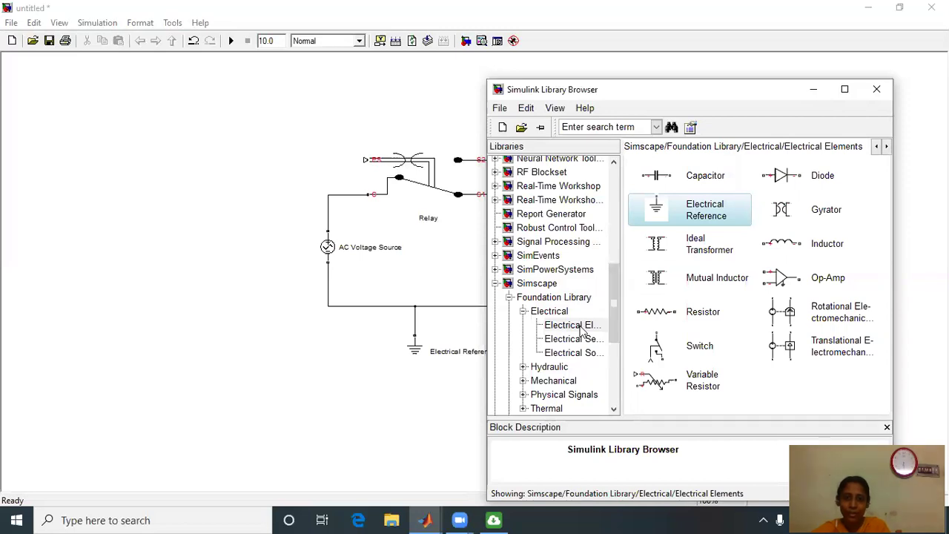
left_click(546, 287)
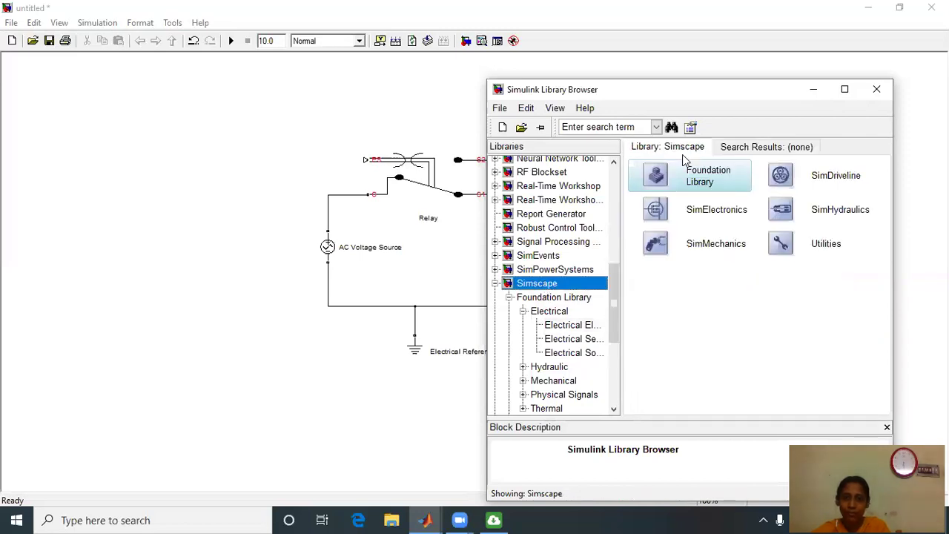
double_click(703, 187)
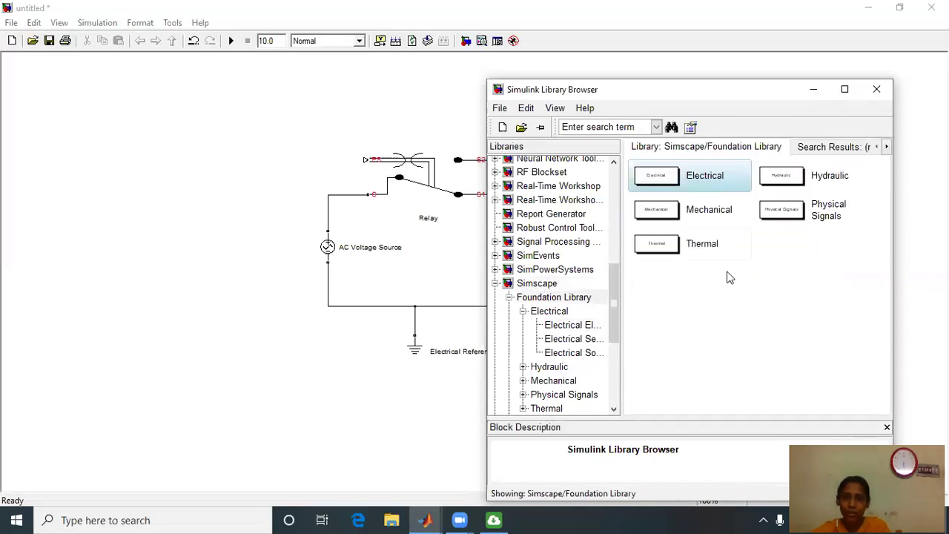
double_click(712, 182)
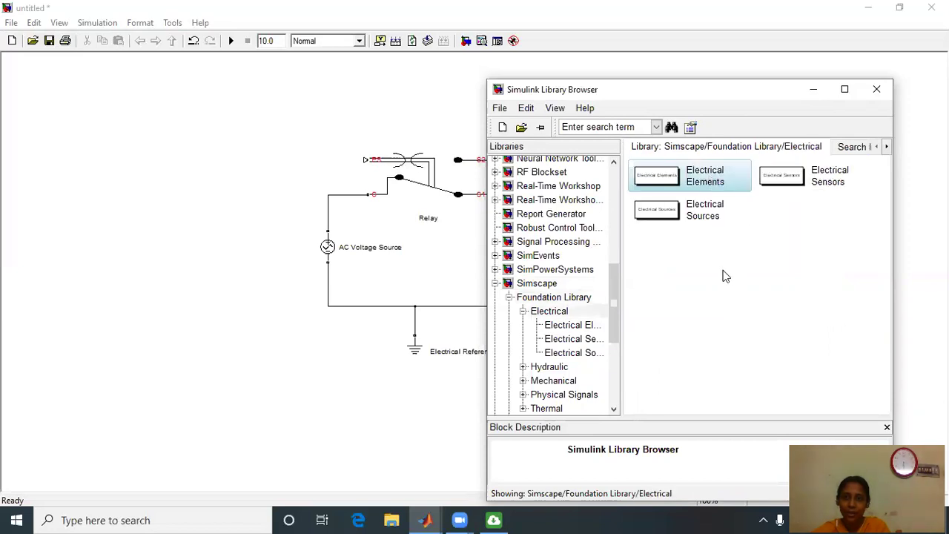
double_click(796, 177)
left_click_drag(782, 176, 324, 198)
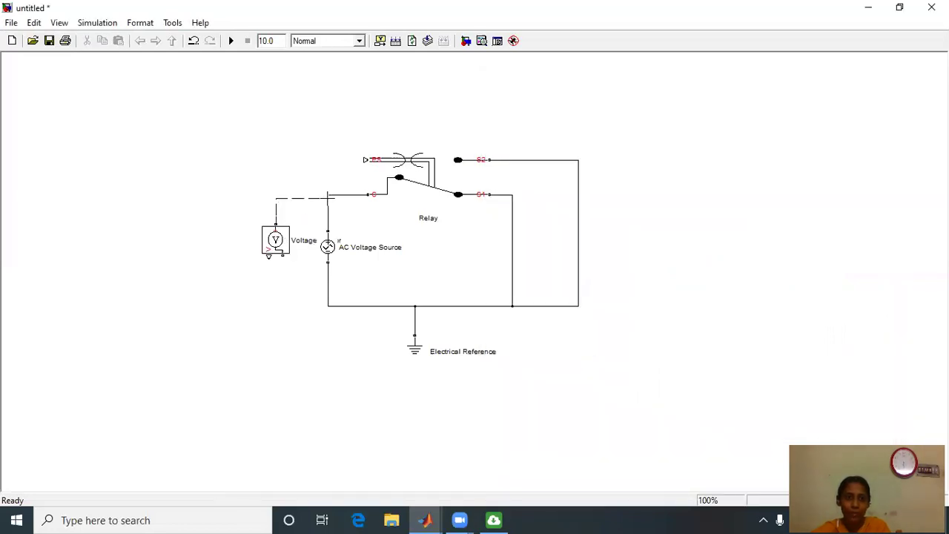
- Connect the Voltage Sensor's negative terminal to the wire below the source and its V output to the relay's PS input
left_click_drag(283, 258, 327, 293)
left_click_drag(269, 258, 363, 160)
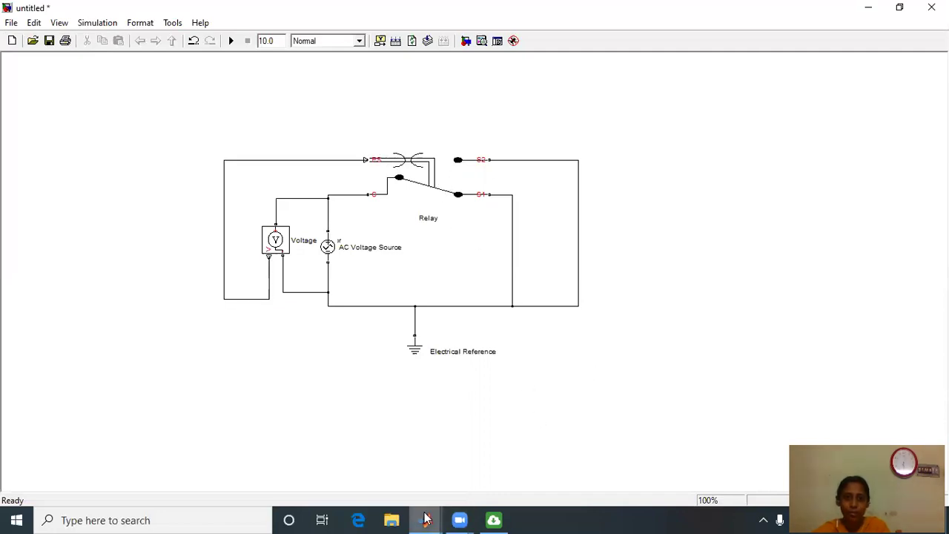
- Replace the wire between relay port S1 and the circuit's bottom wire with a Current Sensor from Simscape's Foundation Electrical Sensors
mouse_move(426, 520)
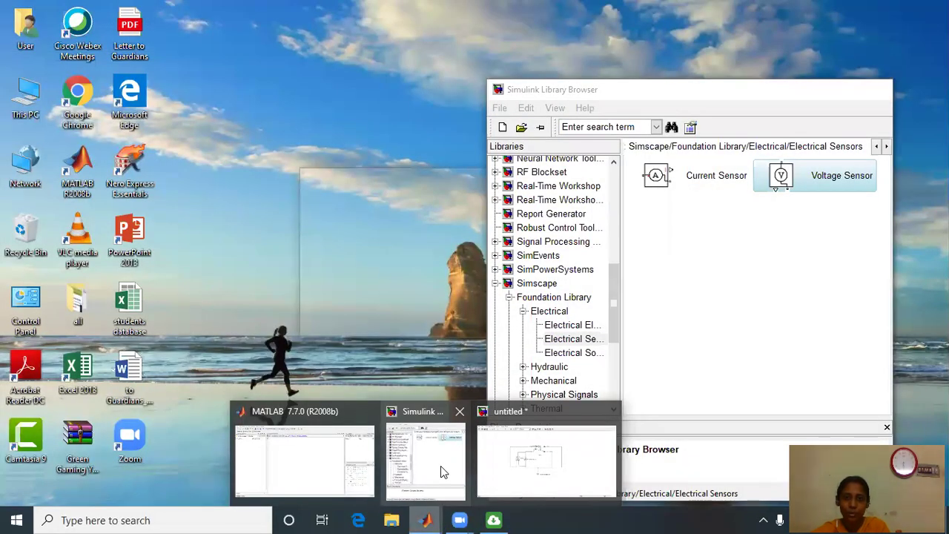
left_click(441, 466)
left_click_drag(656, 176, 443, 254)
left_click(513, 235)
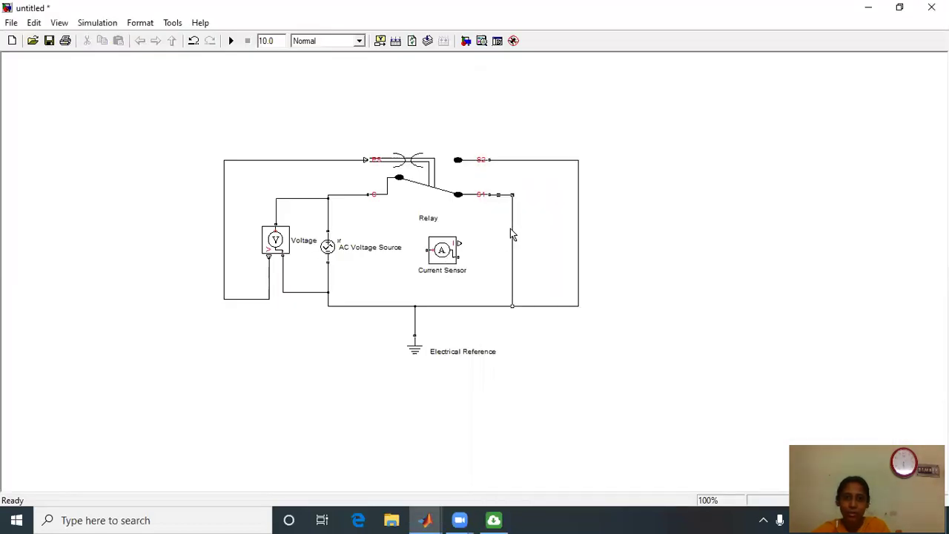
key("Delete")
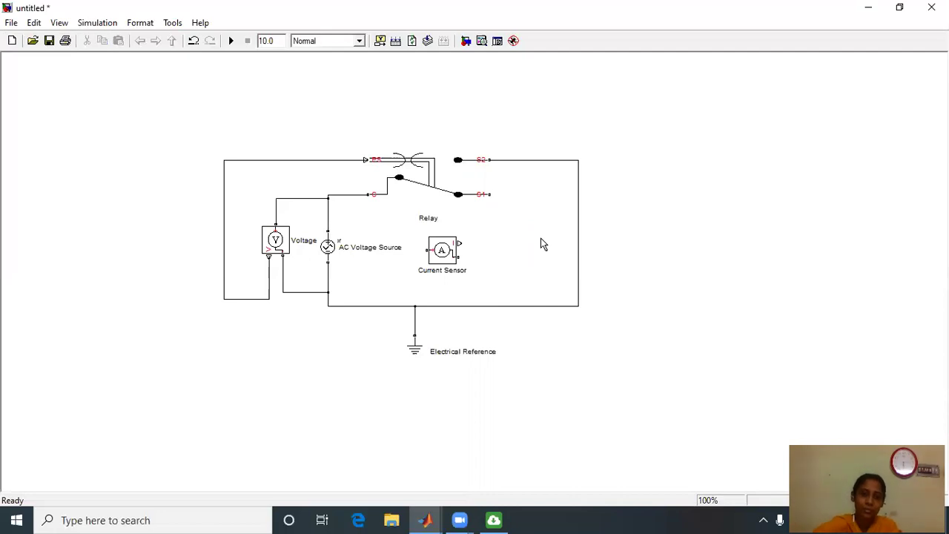
left_click_drag(445, 252, 522, 232)
mouse_move(491, 194)
left_mouse_down()
mouse_move(494, 227)
mouse_move(504, 226)
mouse_move(544, 306)
left_mouse_up()
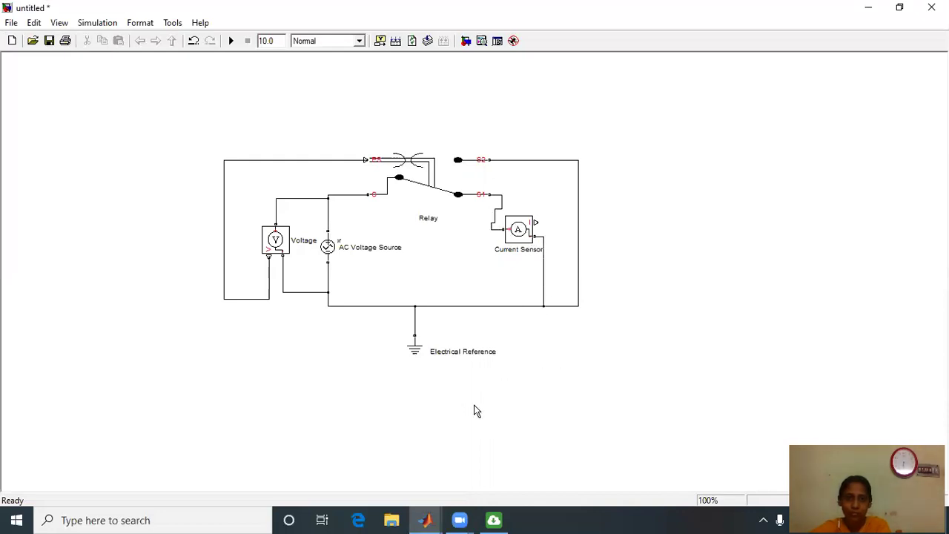
- Add a Solver Configuration block from Simscape's Utilities below the AC source and connect it to the circuit's bottom wire
mouse_move(427, 519)
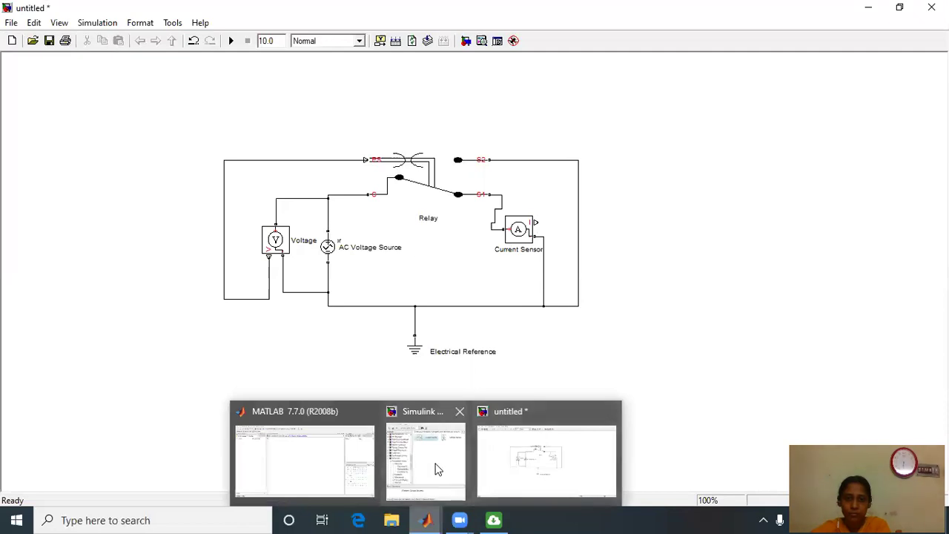
left_click(436, 468)
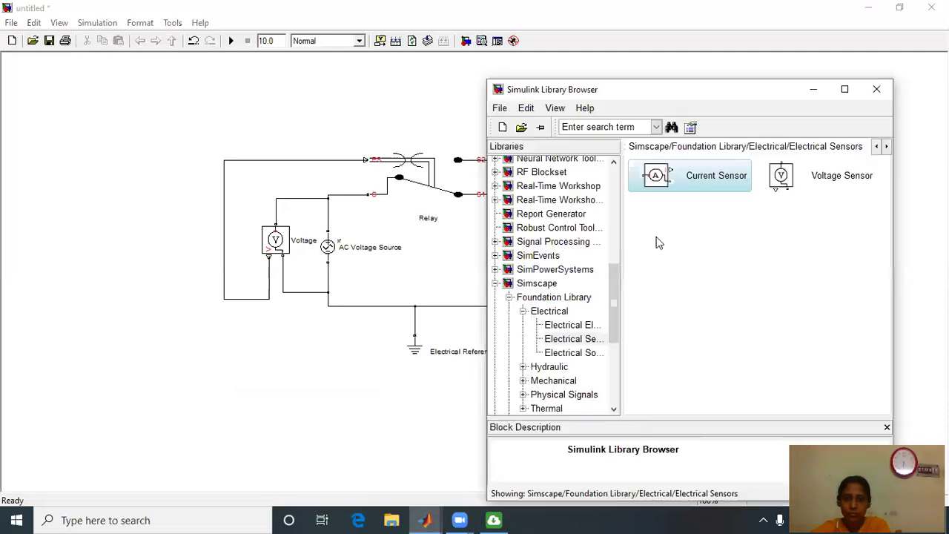
left_click(550, 285)
double_click(716, 188)
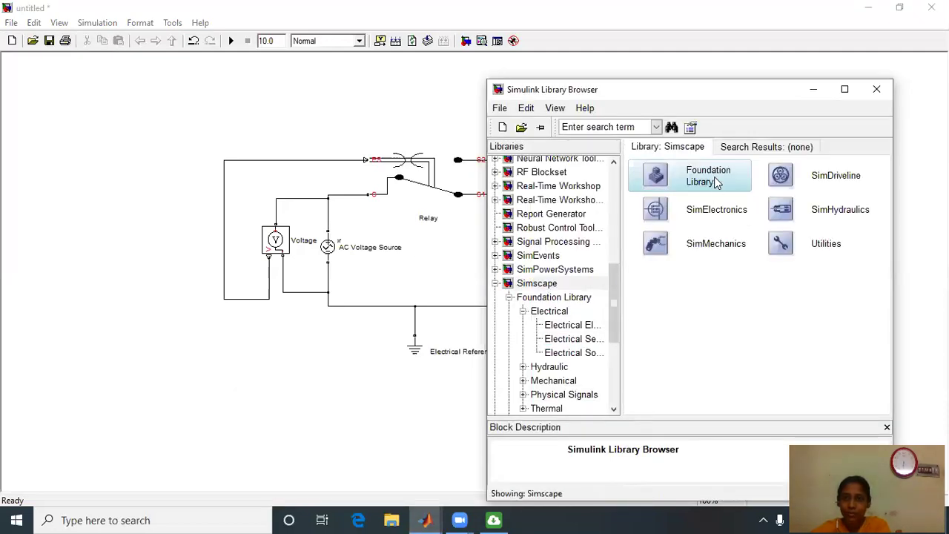
double_click(549, 283)
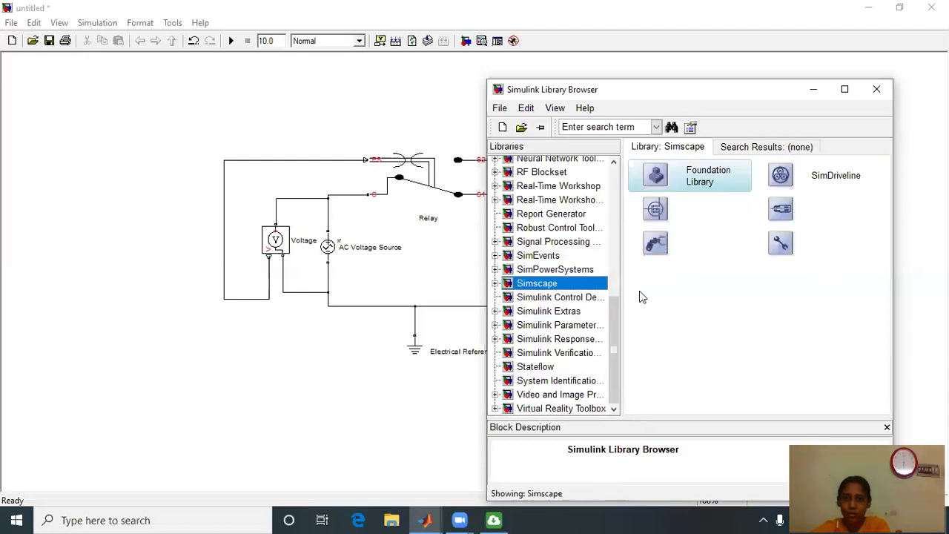
double_click(791, 245)
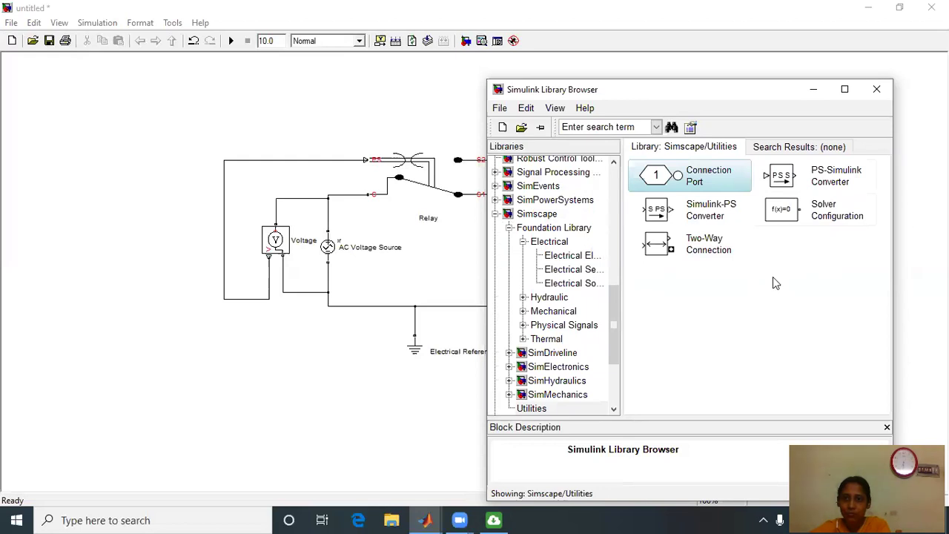
left_click_drag(788, 215, 338, 391)
mouse_move(345, 335)
left_mouse_down()
mouse_move(381, 324)
mouse_move(383, 306)
left_mouse_up()
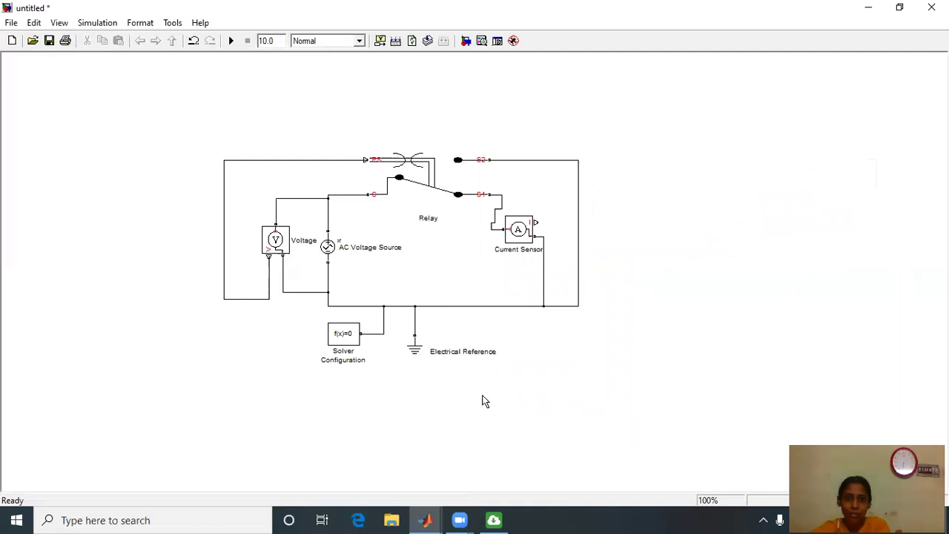
- Review the Solver Configuration block's parameters, including the available Linear Algebra options
double_click(339, 341)
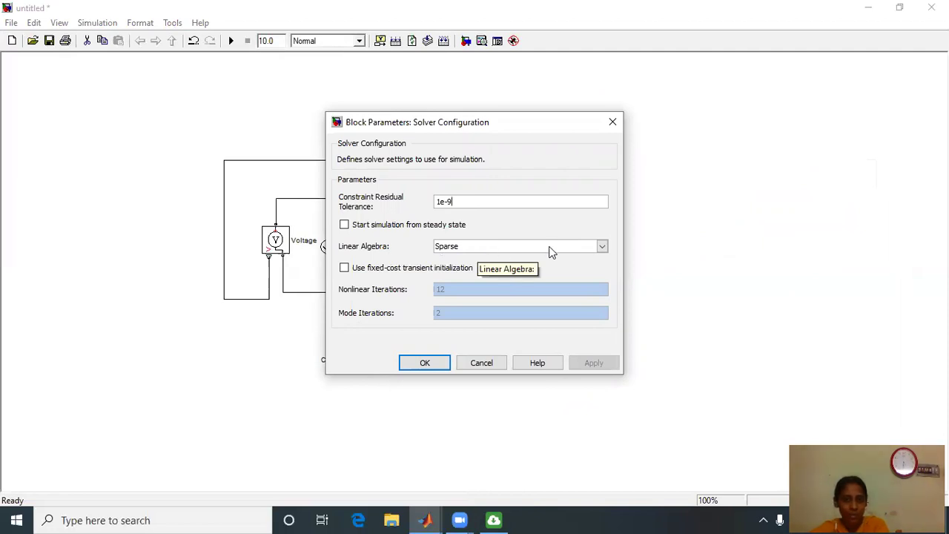
left_click(603, 248)
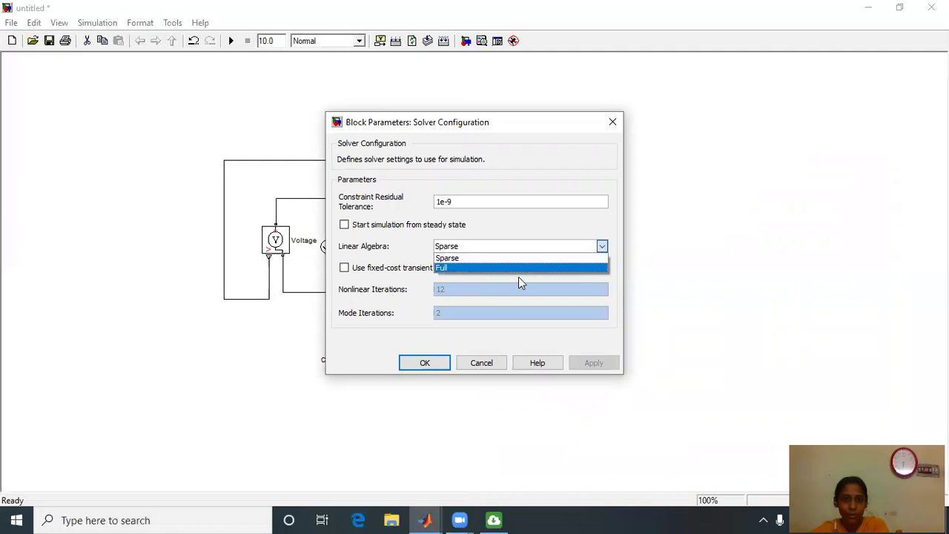
left_click(425, 363)
left_click(424, 363)
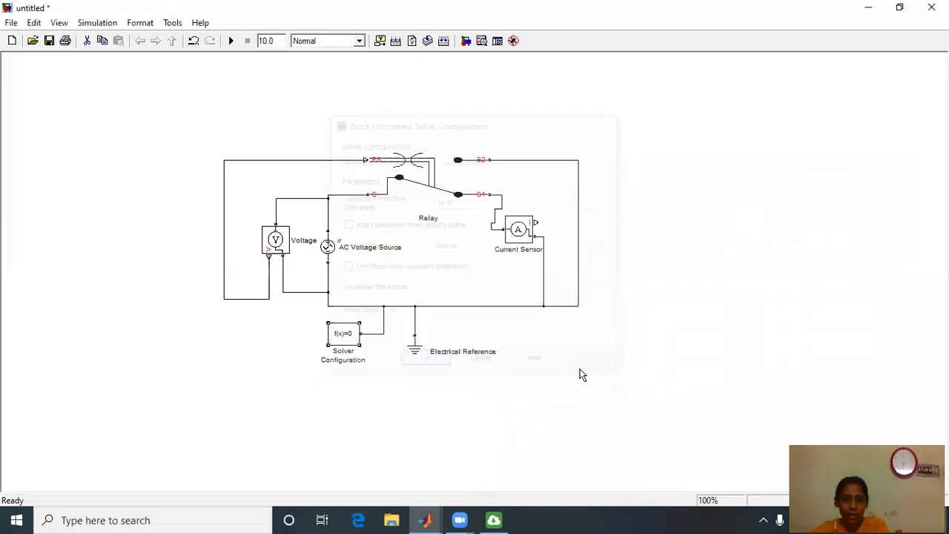
left_click(638, 360)
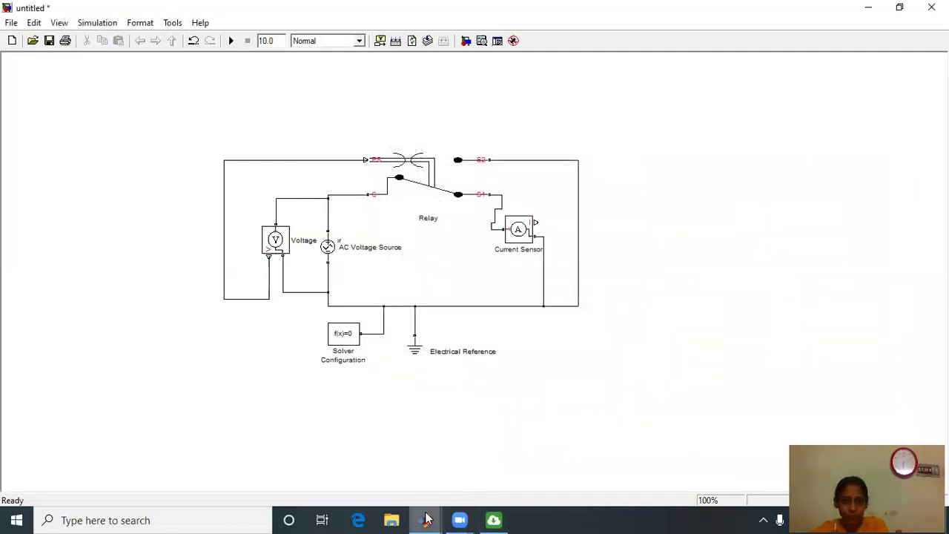
- Add a Scope from Simulink's Sinks library in the empty area beside the relay circuit, past the Current Sensor
mouse_move(428, 519)
mouse_move(434, 474)
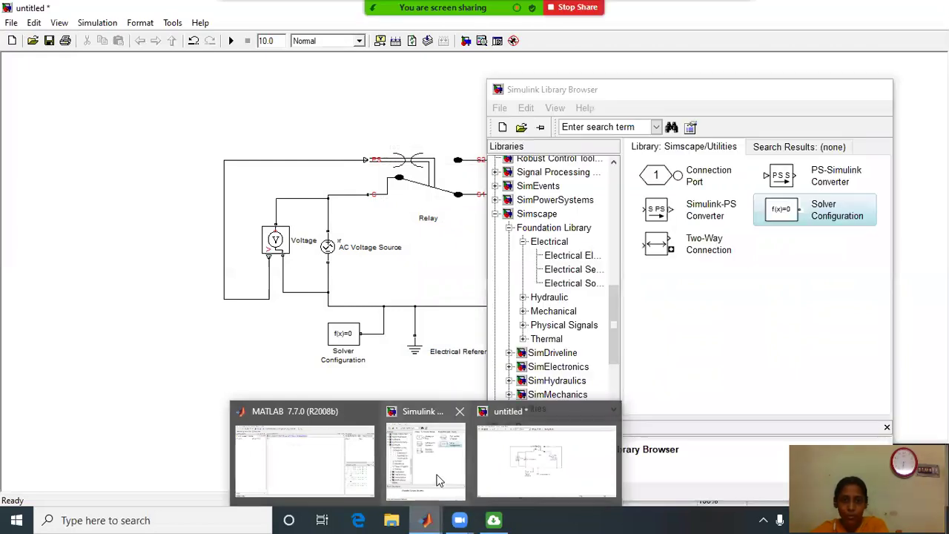
left_click(434, 471)
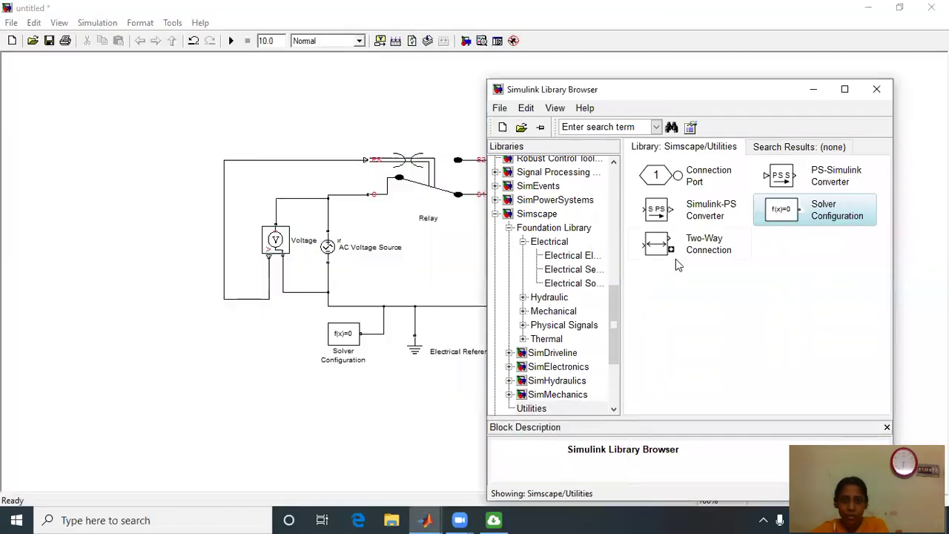
left_click_drag(612, 316, 616, 181)
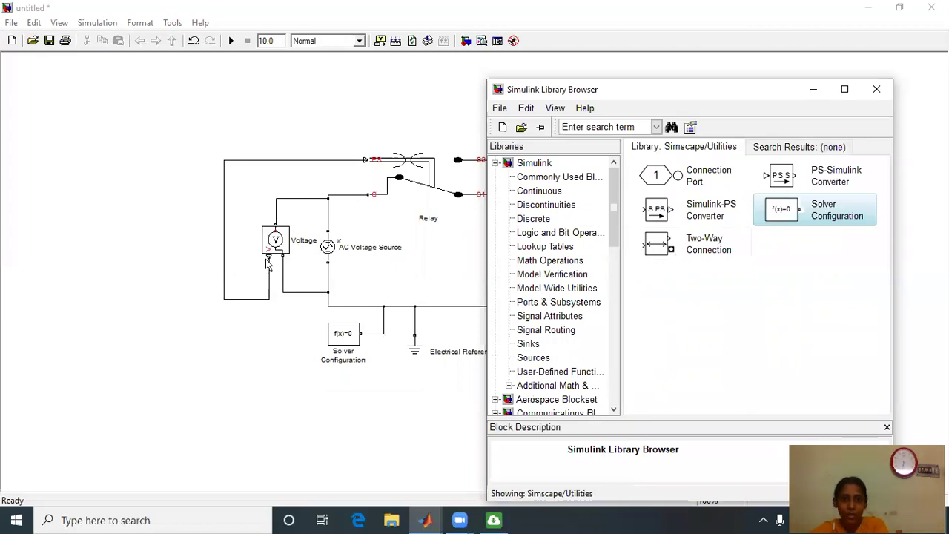
double_click(545, 164)
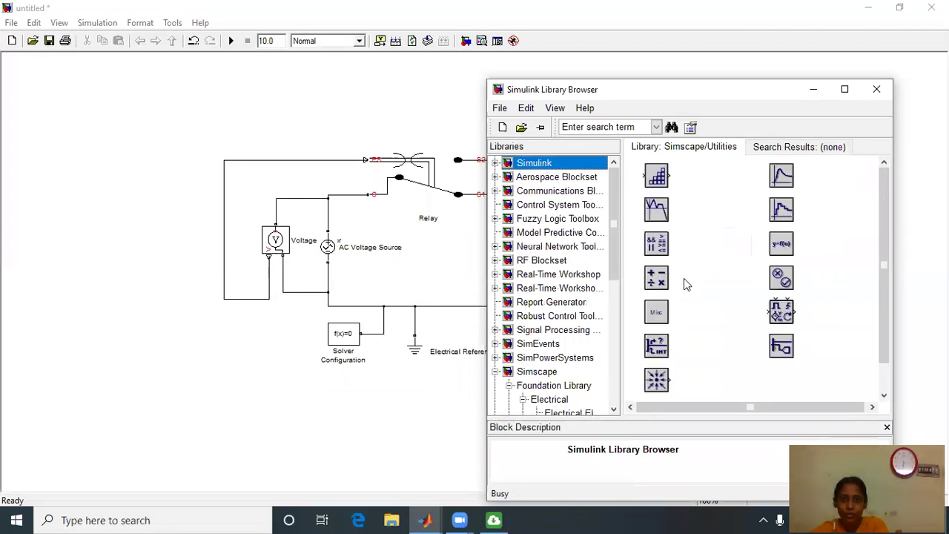
double_click(662, 378)
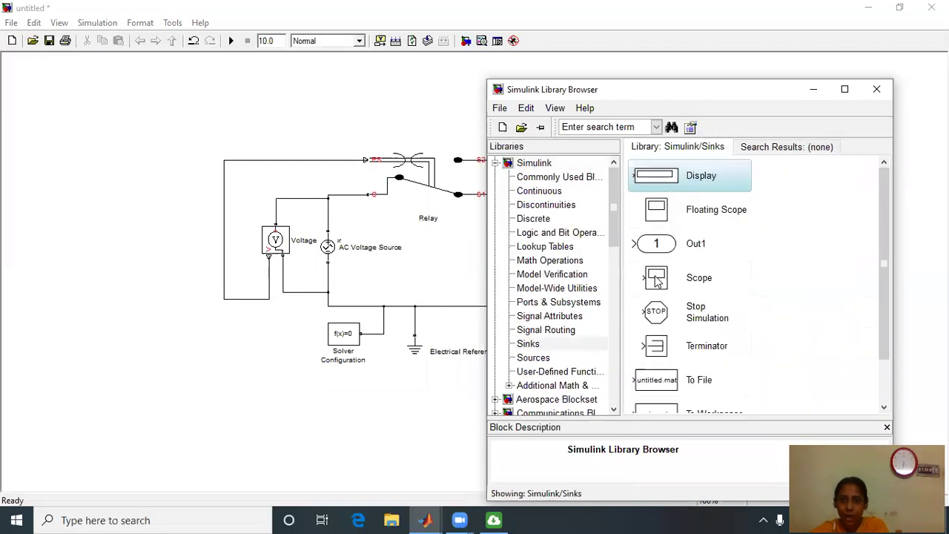
left_click_drag(656, 281, 378, 398)
left_click_drag(703, 257, 706, 241)
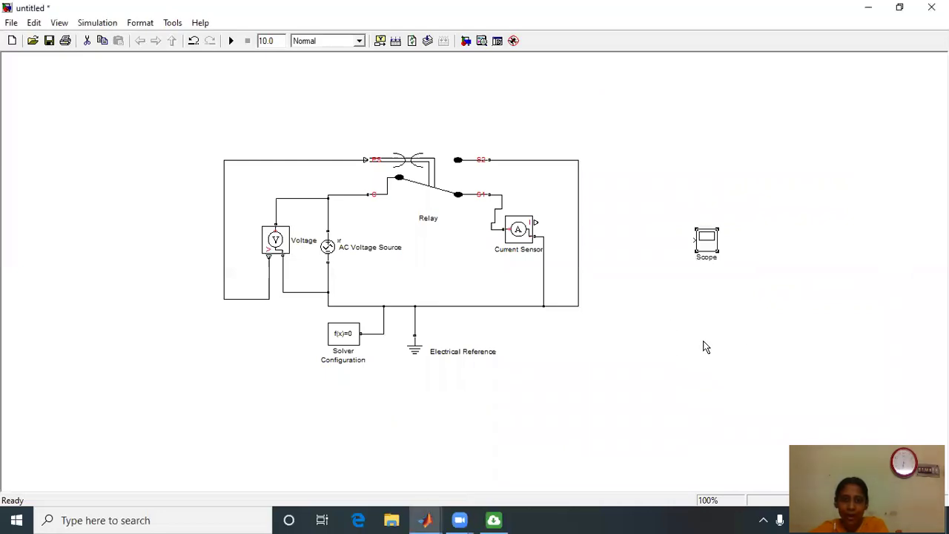
- Set the Scope's number of axes to 2 and enlarge its block in the model
double_click(704, 240)
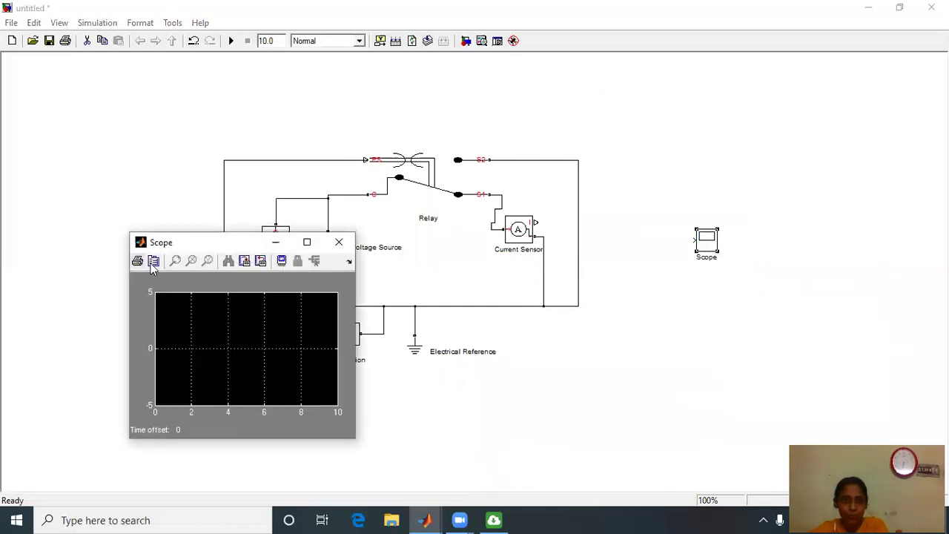
left_click(154, 261)
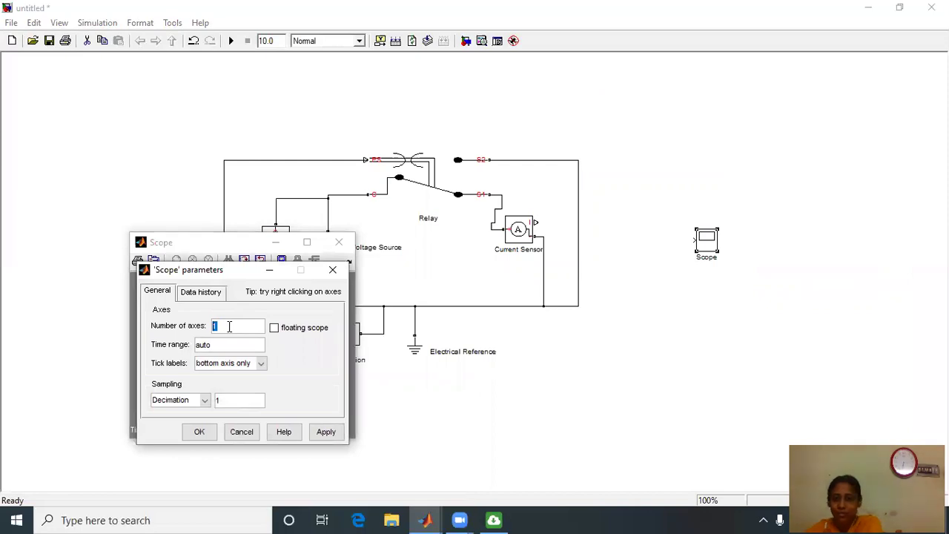
type("2")
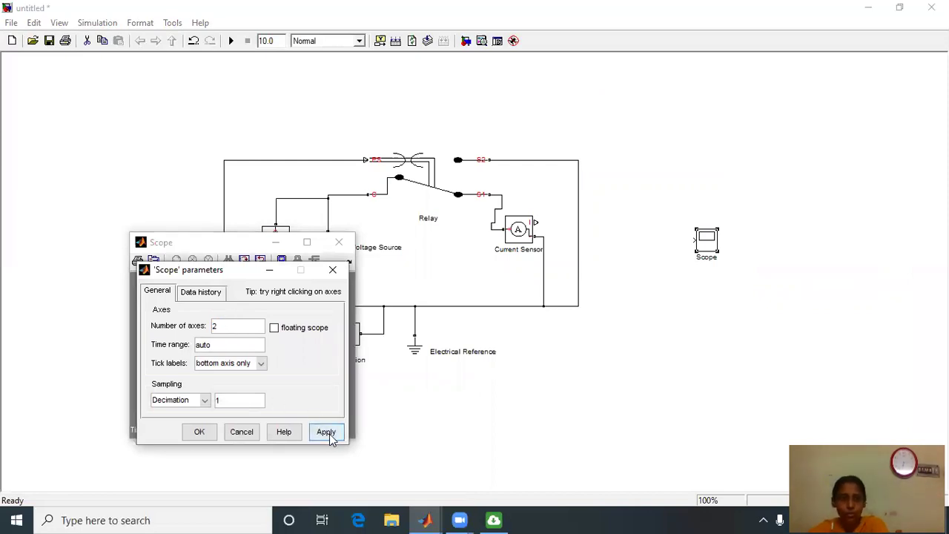
left_click(328, 435)
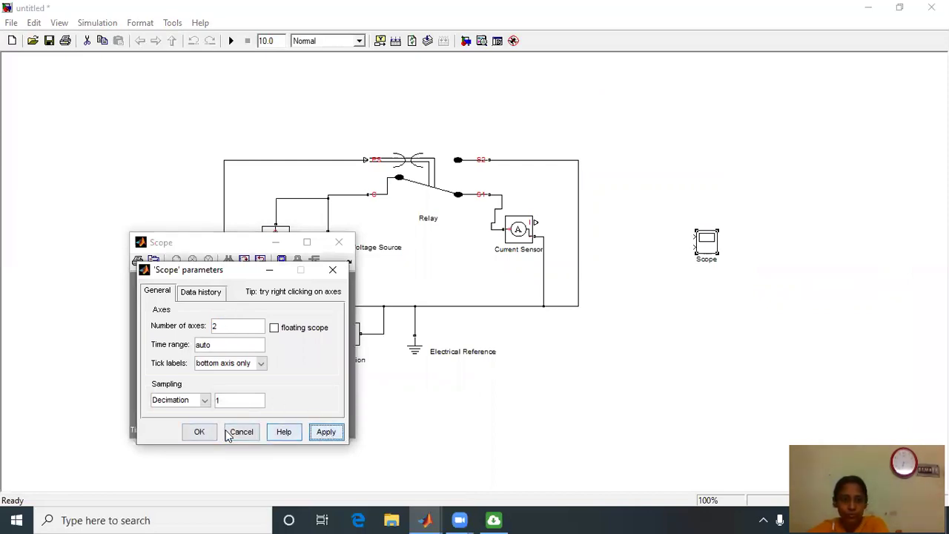
left_click(201, 432)
left_click(625, 396)
left_click_drag(707, 244, 710, 266)
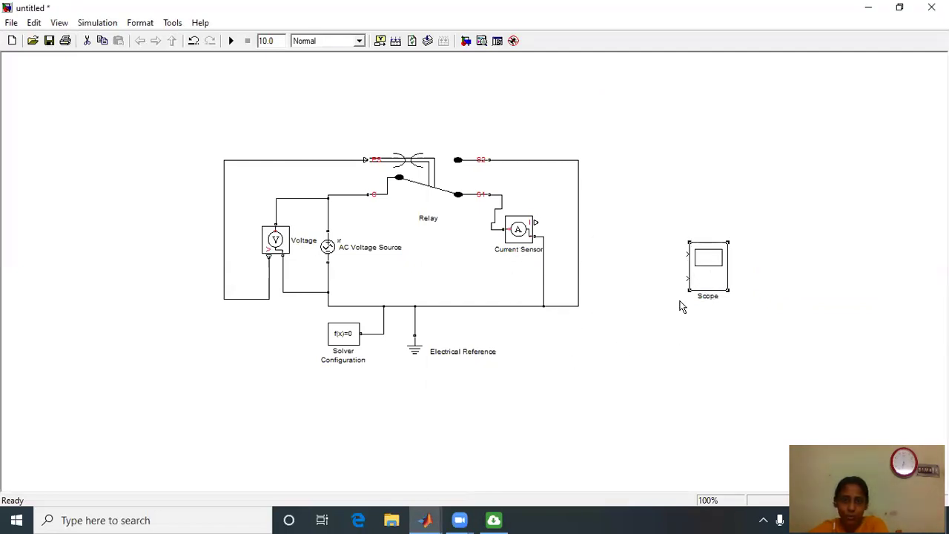
- Add a PS-Simulink Converter from Simscape's Utilities below the Voltage Sensor
mouse_move(431, 519)
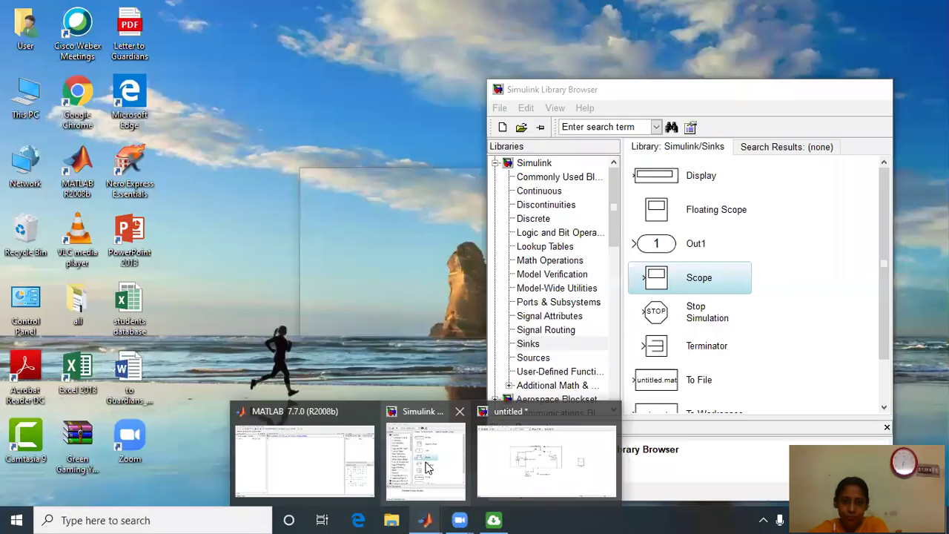
left_click(424, 474)
left_click_drag(612, 232, 616, 339)
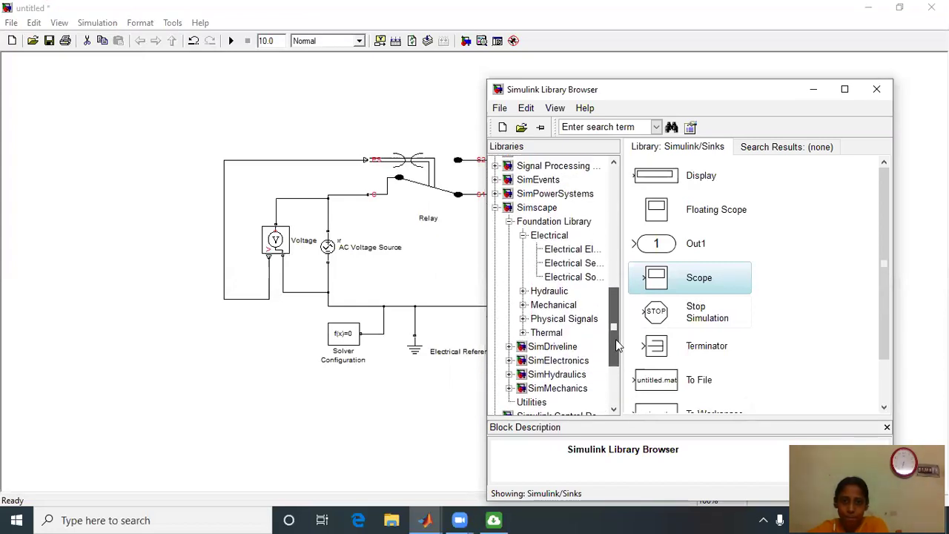
double_click(540, 210)
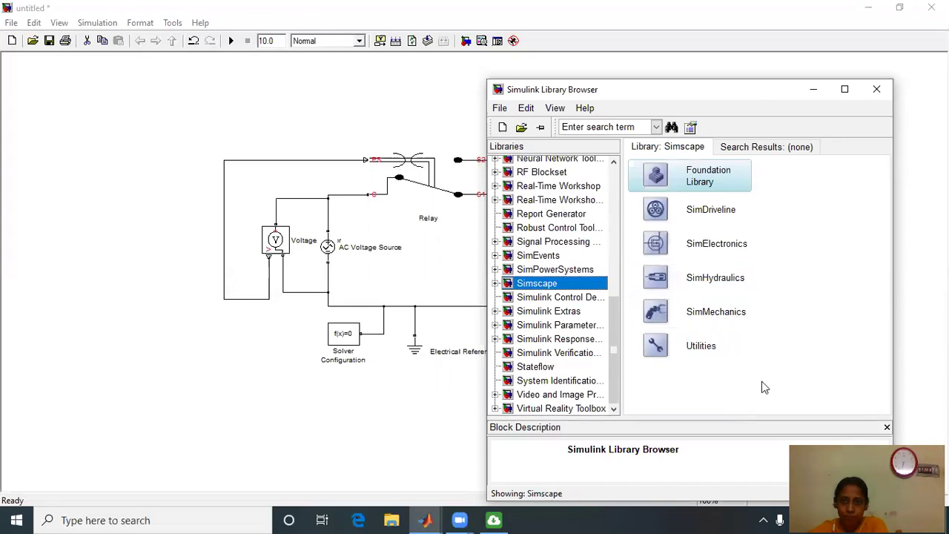
double_click(666, 352)
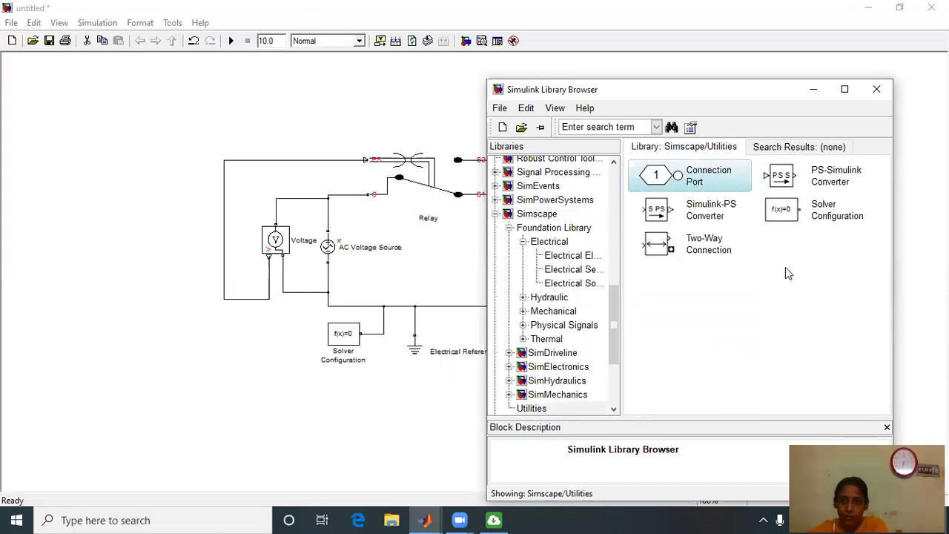
left_click_drag(783, 176, 252, 353)
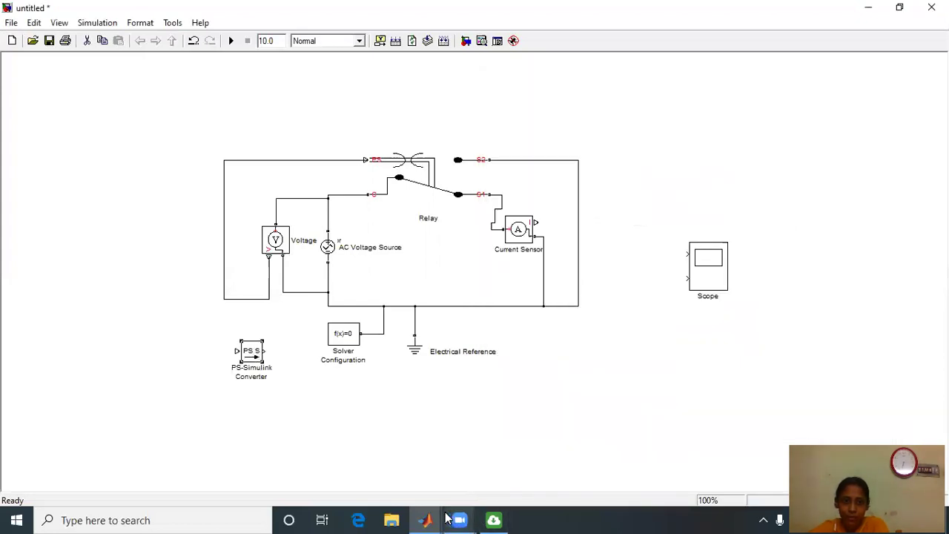
- Add a second PS-Simulink Converter beside the Current Sensor and connect the sensor's I output to its input
mouse_move(427, 520)
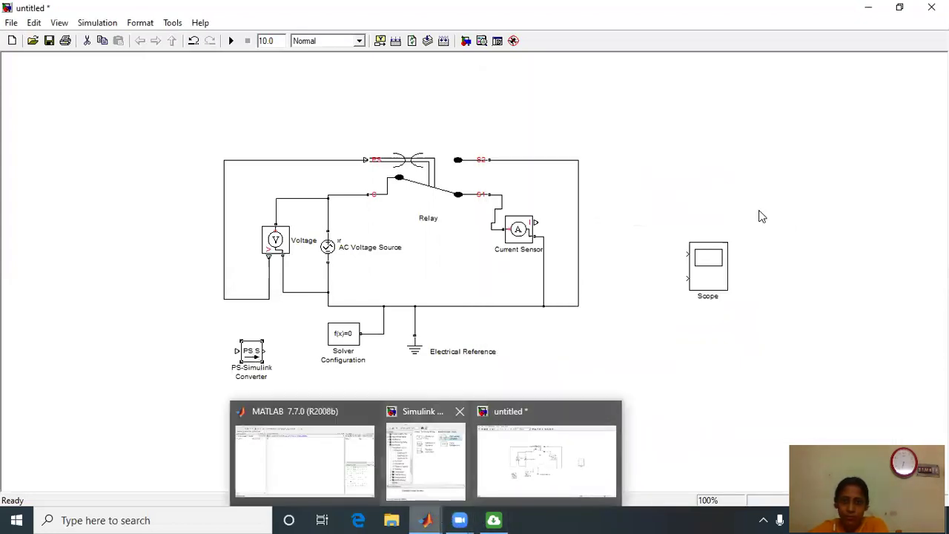
left_click_drag(784, 178, 615, 219)
left_click(549, 219)
left_click(627, 221)
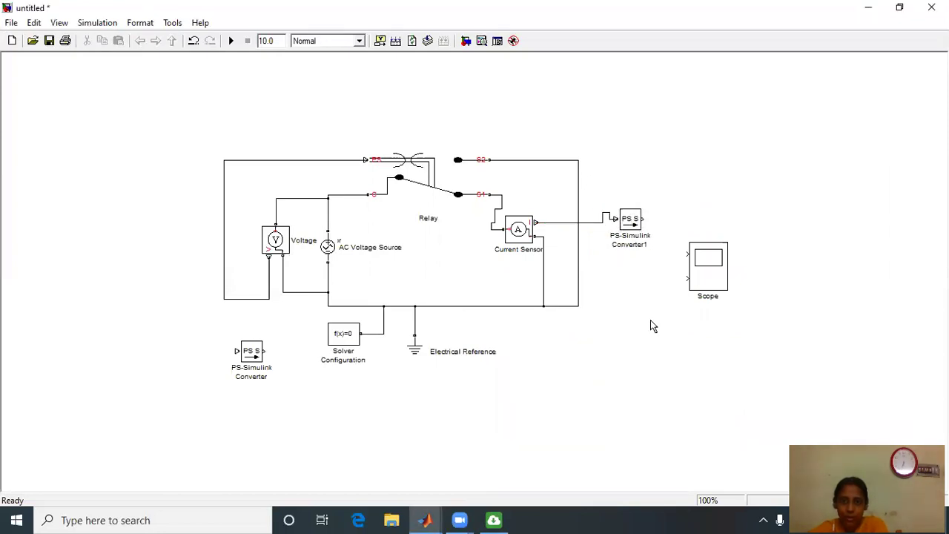
- Move the Scope lower and farther from the circuit, and connect the first PS-Simulink Converter's input to the Voltage Sensor's V output wire
left_click_drag(712, 260, 750, 315)
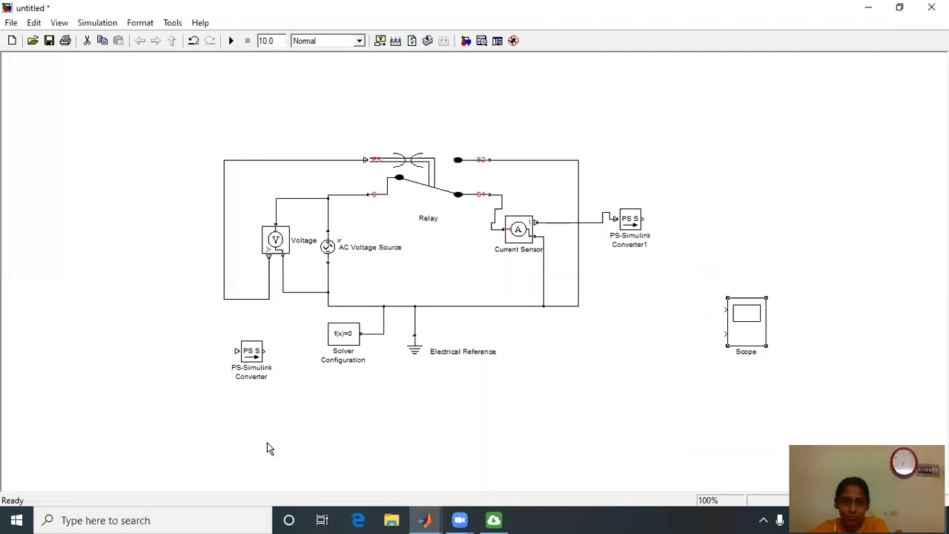
left_click_drag(235, 352, 230, 299)
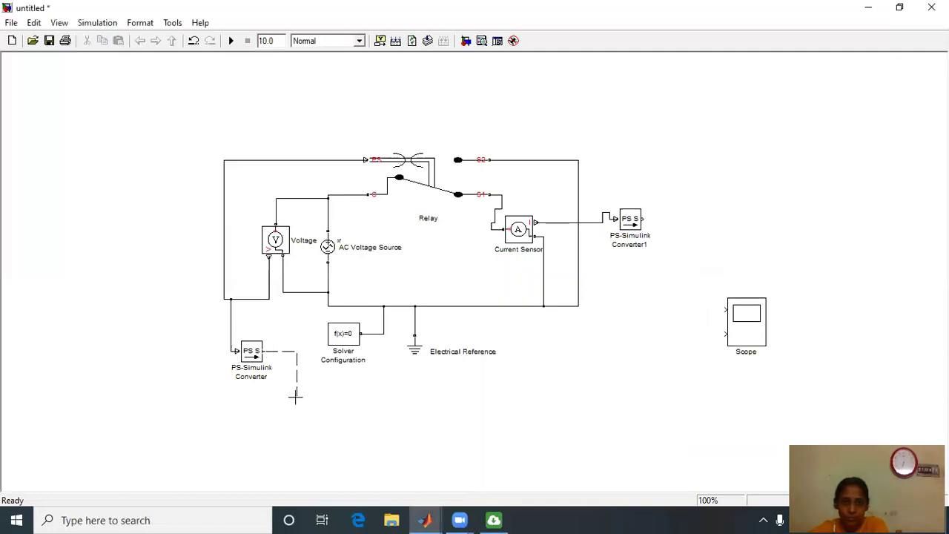
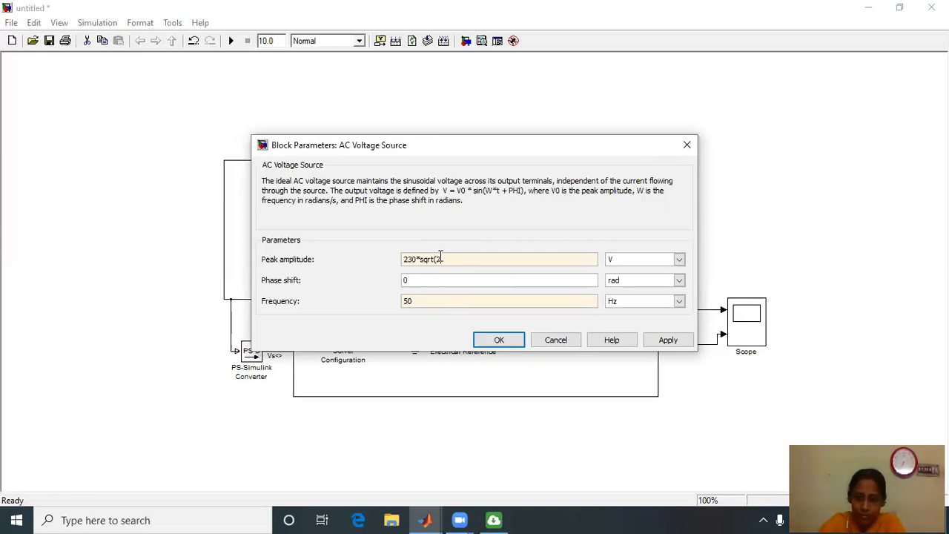
- Complete the AC Voltage Source's peak amplitude as 230*sqrt(2) V and apply it together with the 50 Hz frequency
type(")")
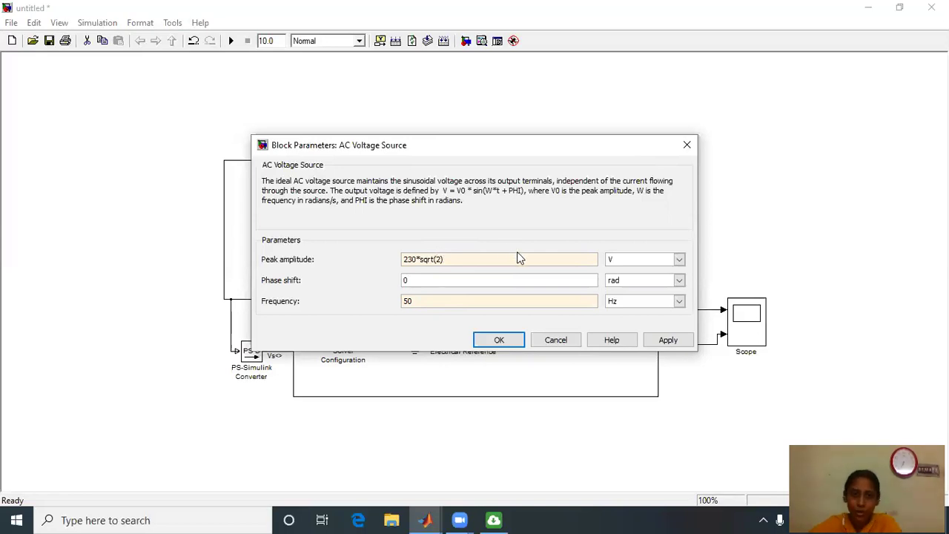
left_click(668, 340)
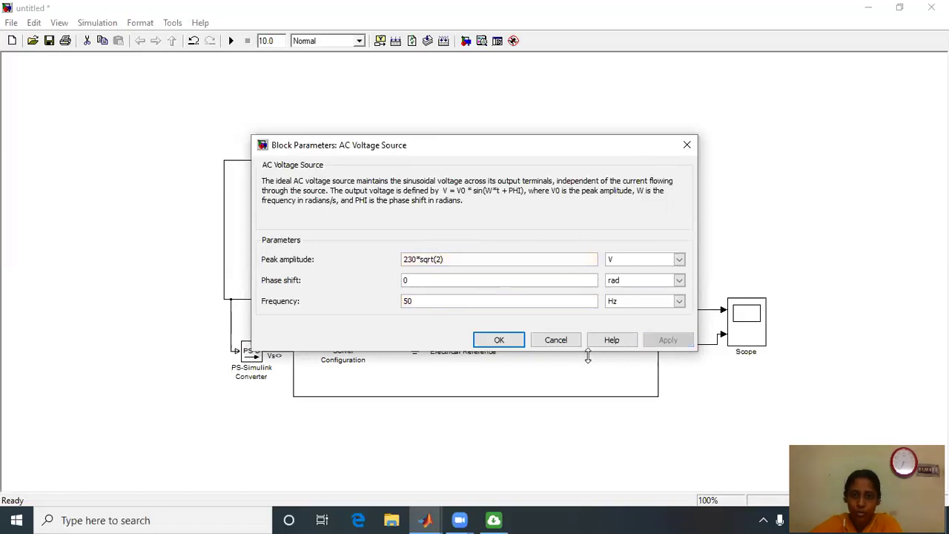
left_click(509, 341)
left_click(766, 155)
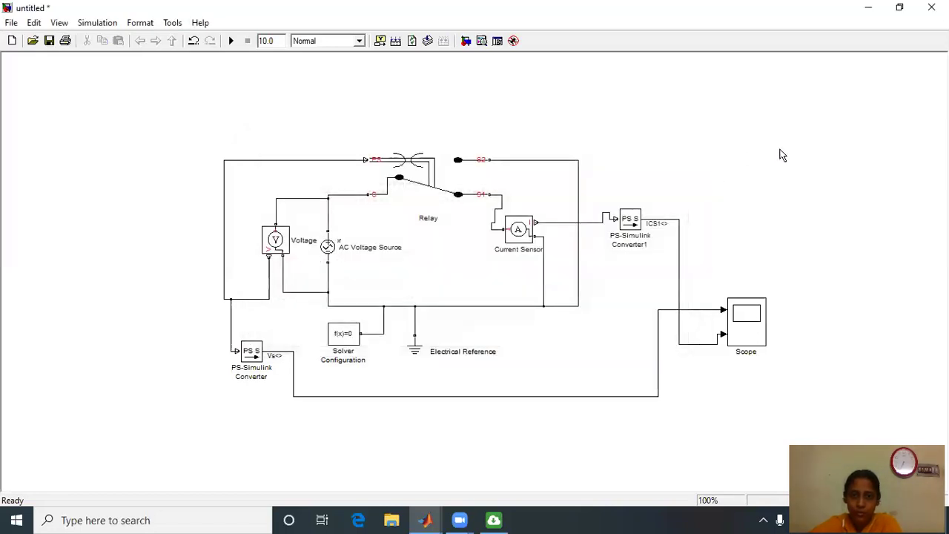
- Review the Relay block's connection times, resistance, conductance and initial connection settings
double_click(412, 167)
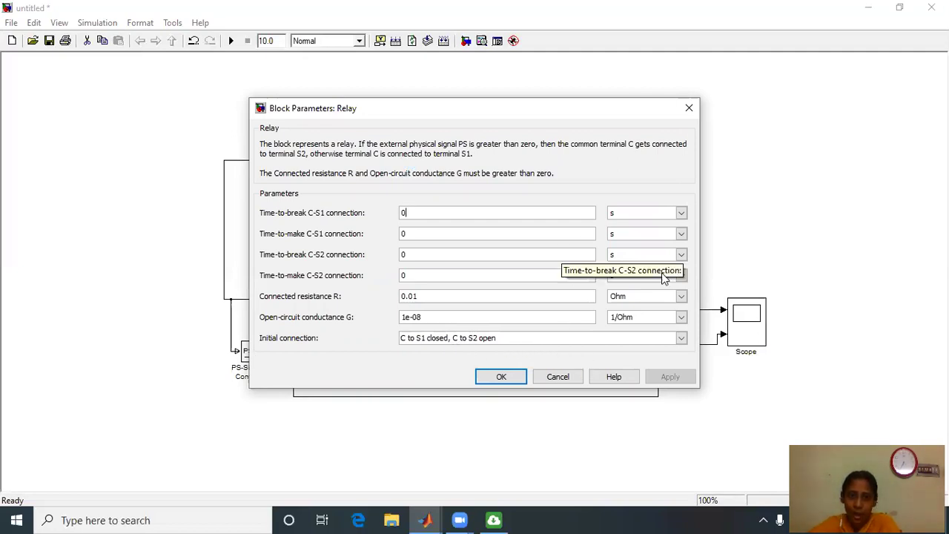
left_click(499, 378)
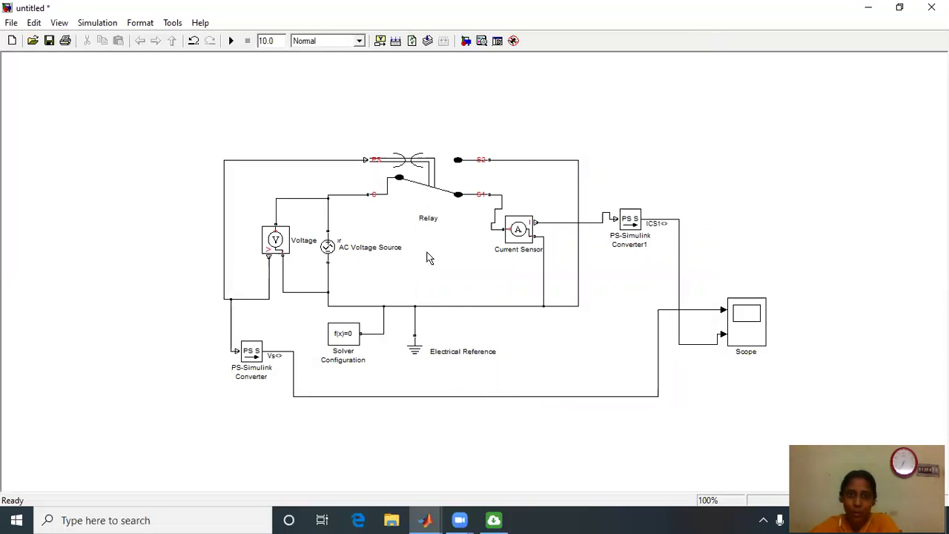
- Set the simulation stop time to 0.04 and run the model
double_click(273, 40)
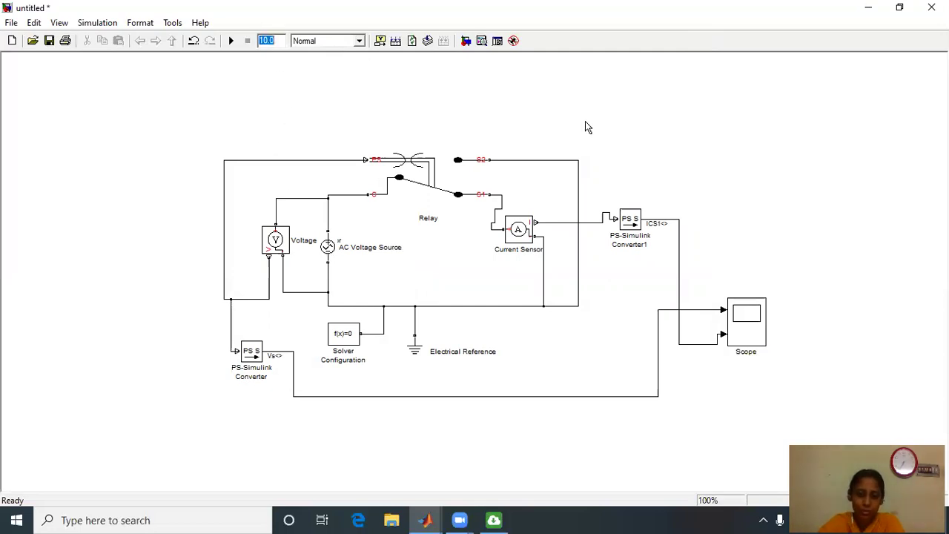
type("0.04")
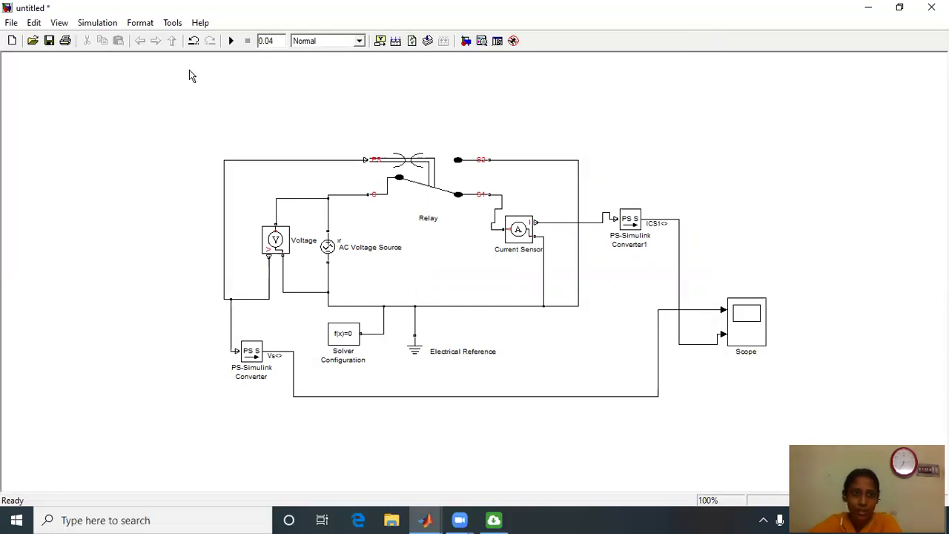
left_click(231, 40)
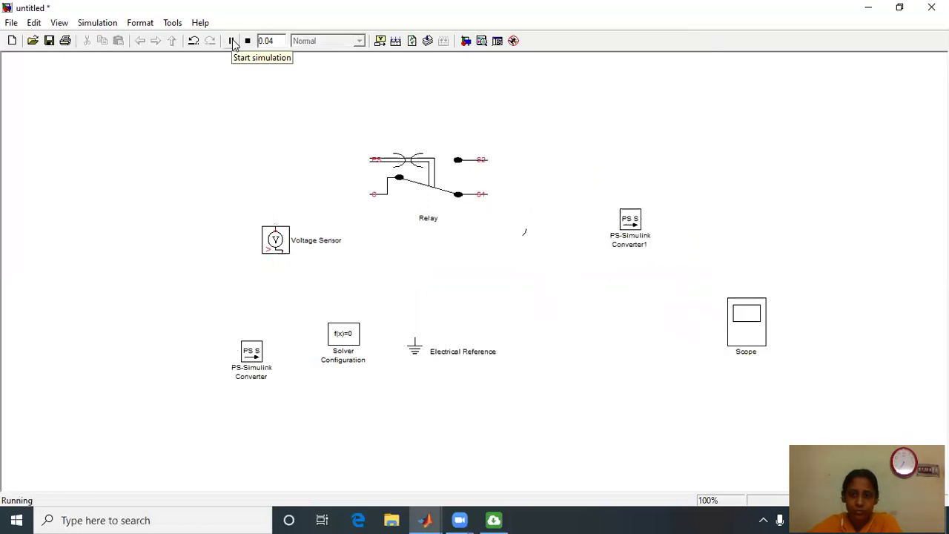
- Open the Scope and autoscale its voltage and current plots
double_click(738, 324)
left_click(308, 242)
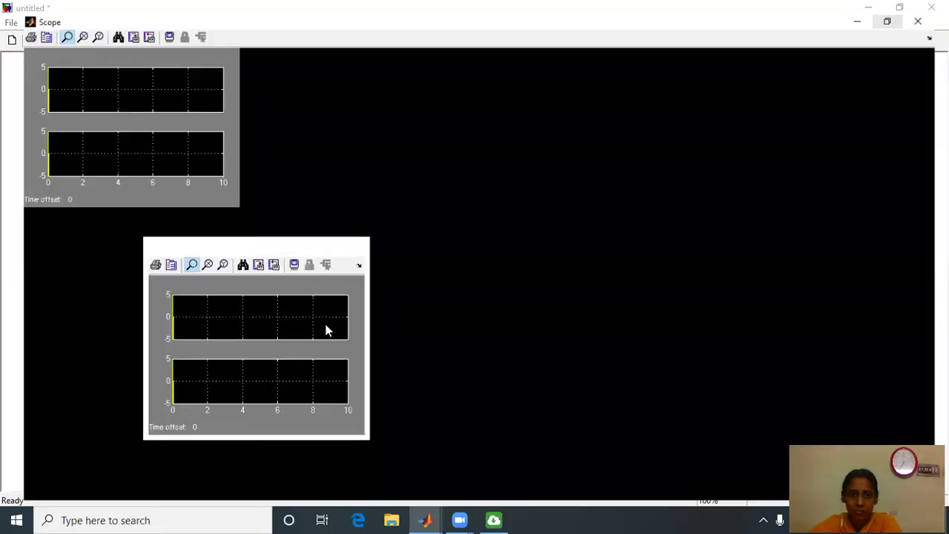
left_click(98, 24)
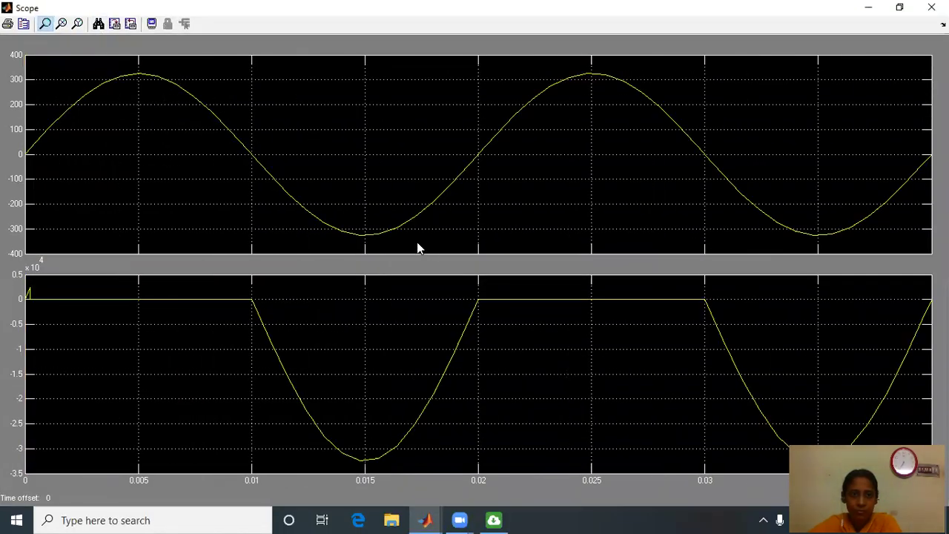
- Set the Scope's tick labels to all, apply the change and close the Scope display
left_click(23, 25)
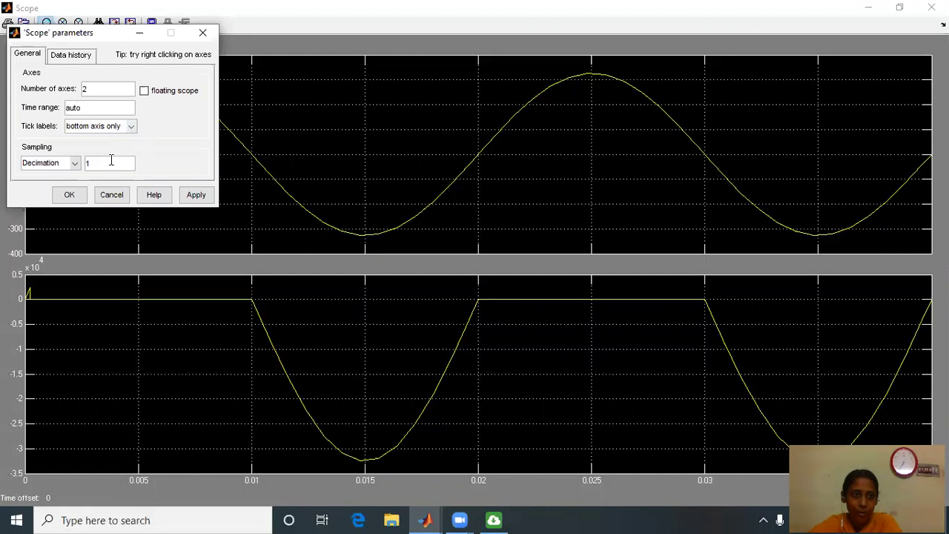
left_click(131, 127)
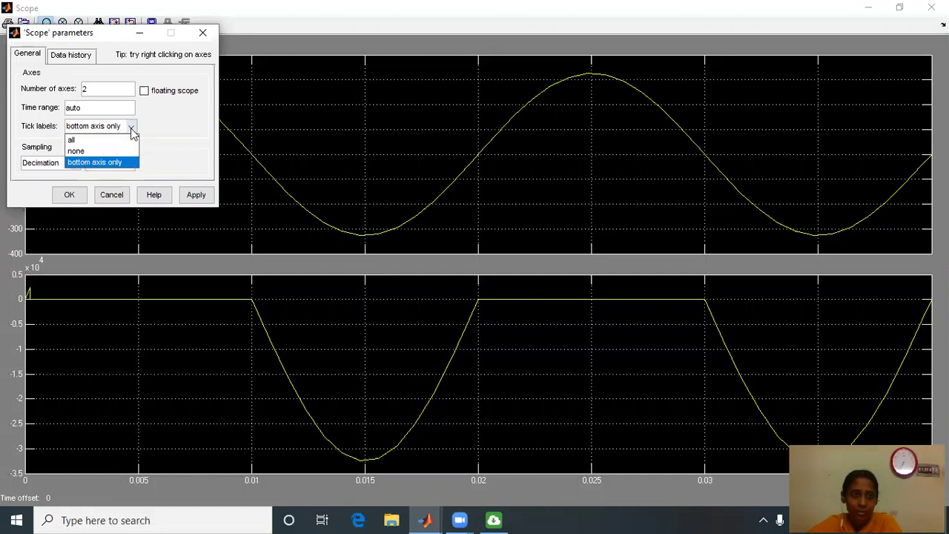
left_click(88, 141)
left_click(196, 194)
left_click(69, 195)
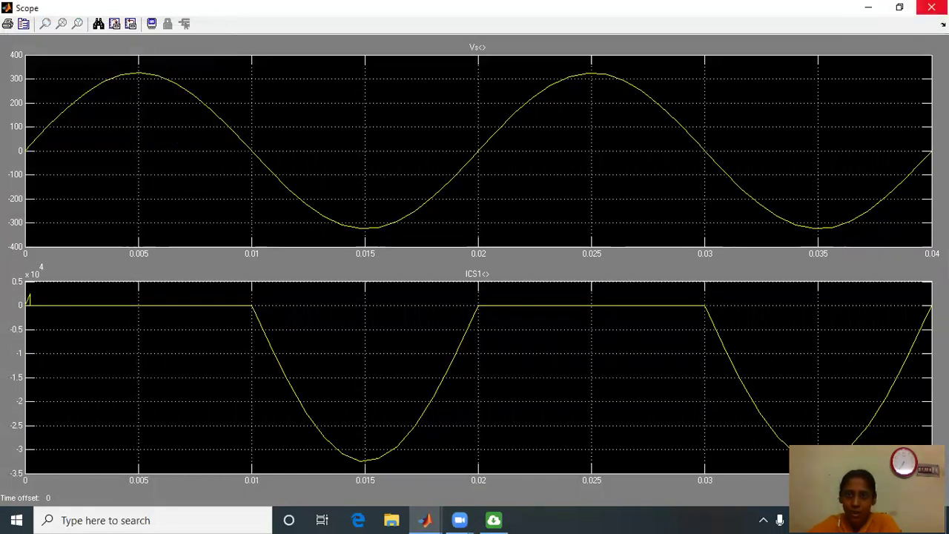
left_click(932, 7)
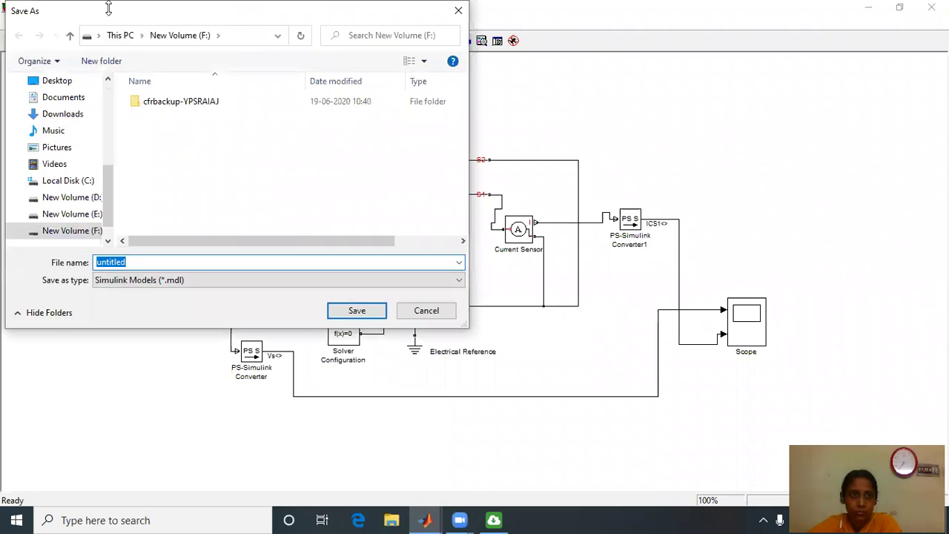
- Dismiss the Save As dialog, then rerun the simulation and examine the Vs and ICS1 waveforms in the Scope
left_click_drag(108, 7, 108, 81)
left_click(460, 86)
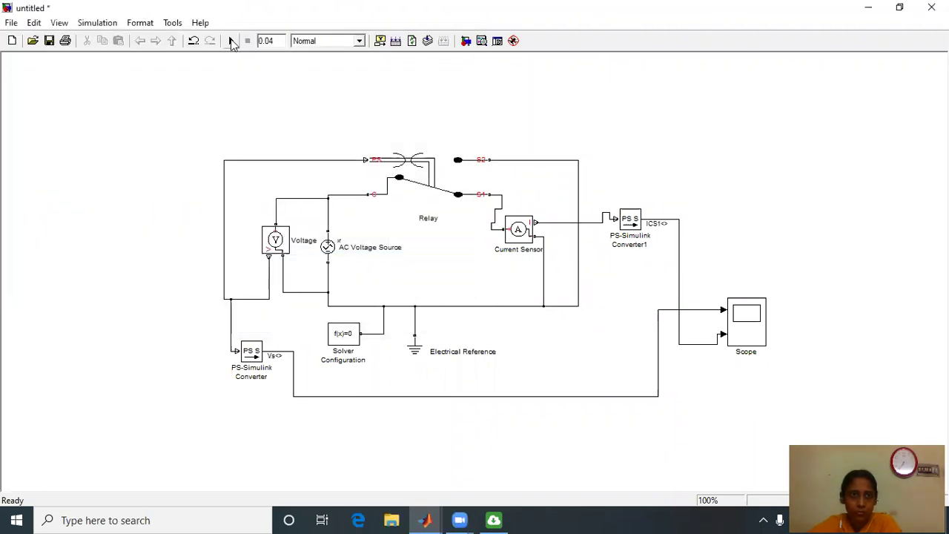
left_click(231, 40)
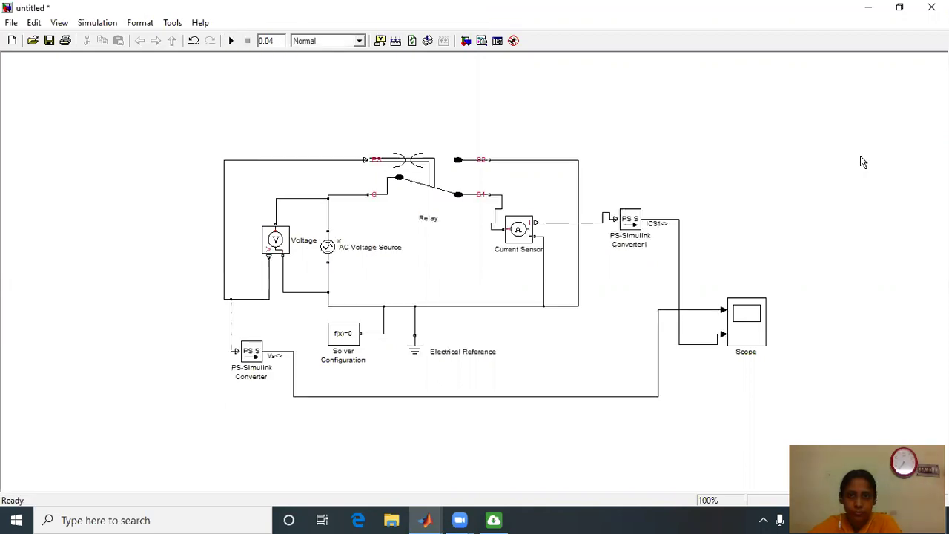
double_click(754, 320)
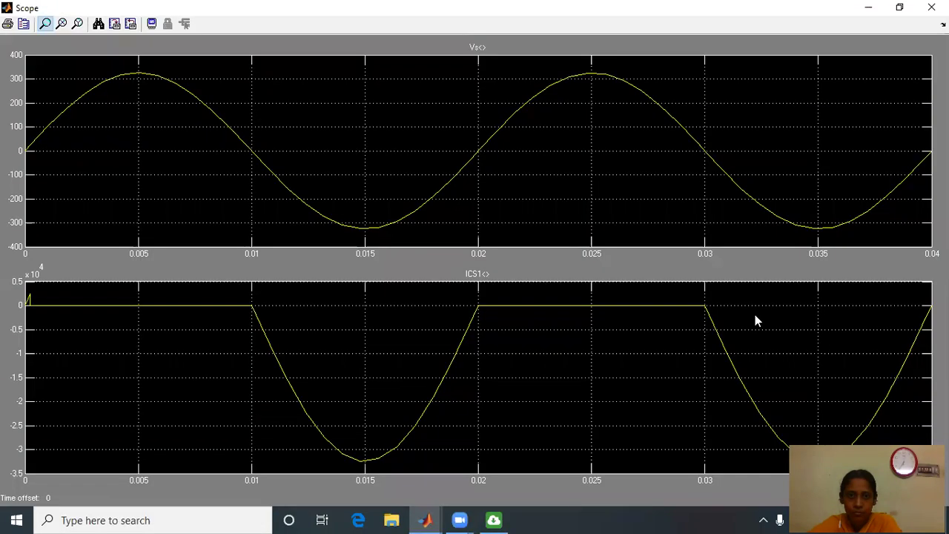
left_click(61, 23)
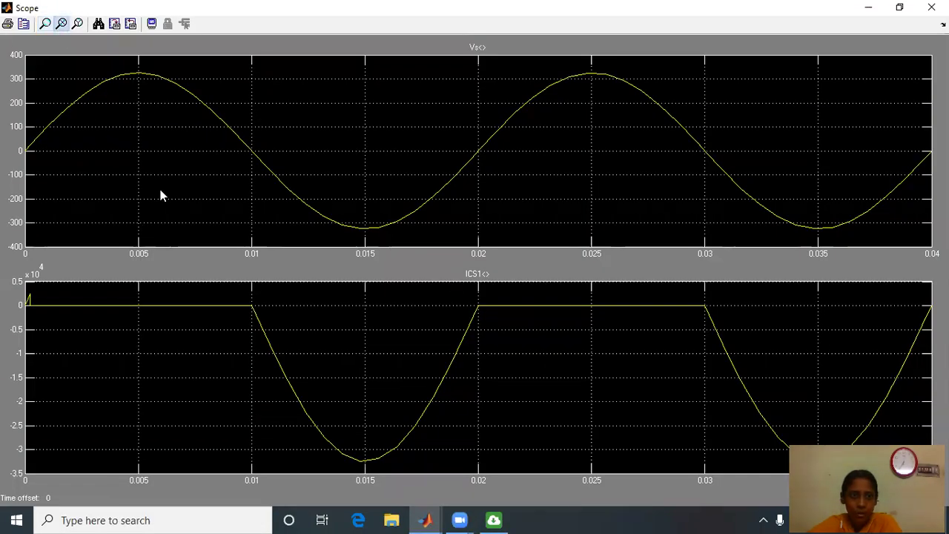
left_click_drag(472, 151, 24, 152)
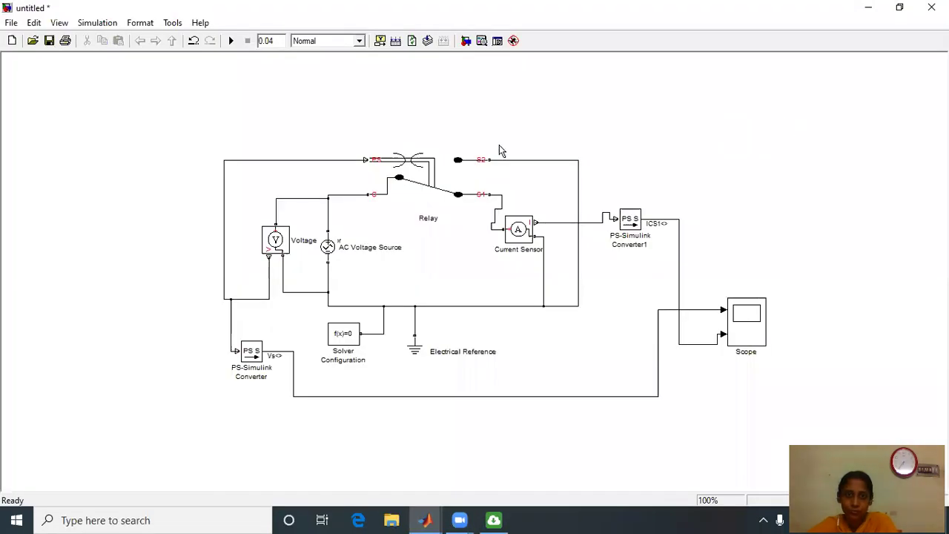
- Set the Relay's time-to-break C-S1 connection to 0.005 s
double_click(419, 171)
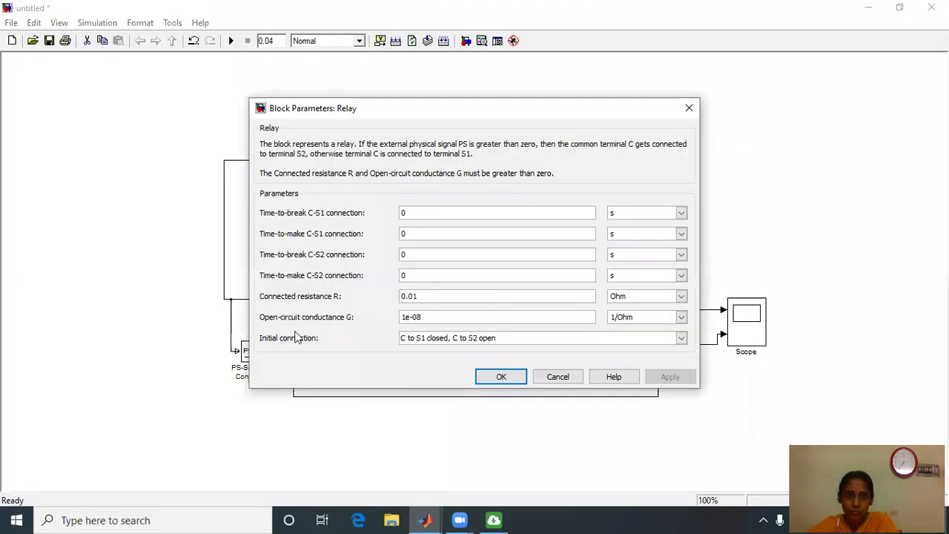
double_click(420, 213)
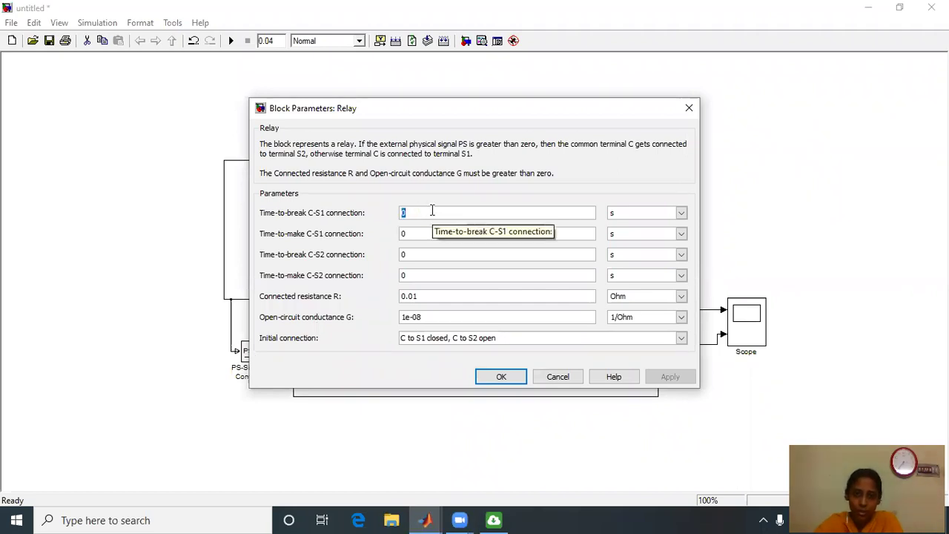
type("0.00")
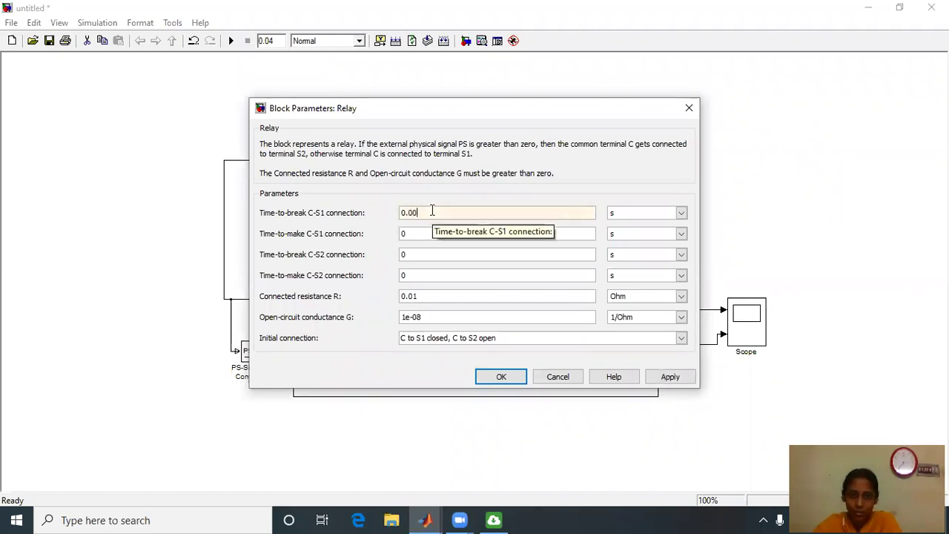
type("5")
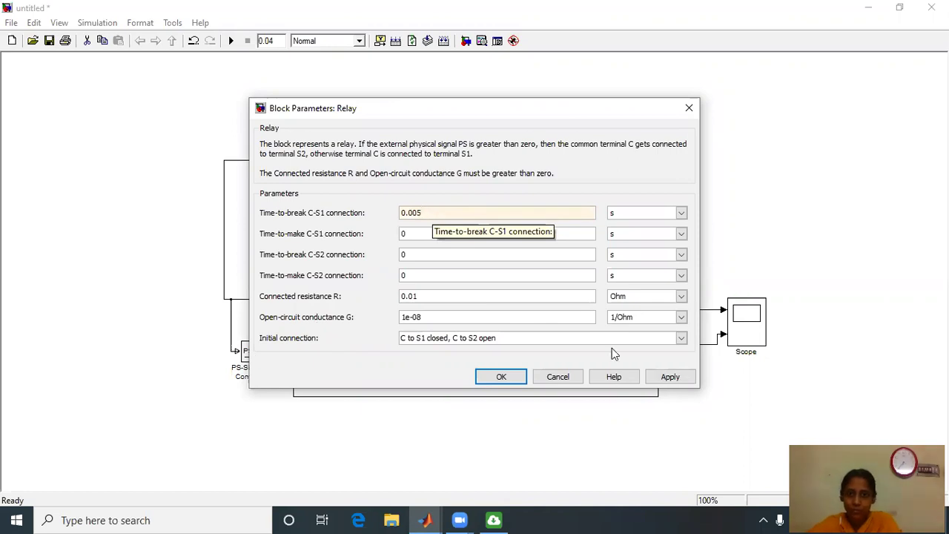
left_click(670, 377)
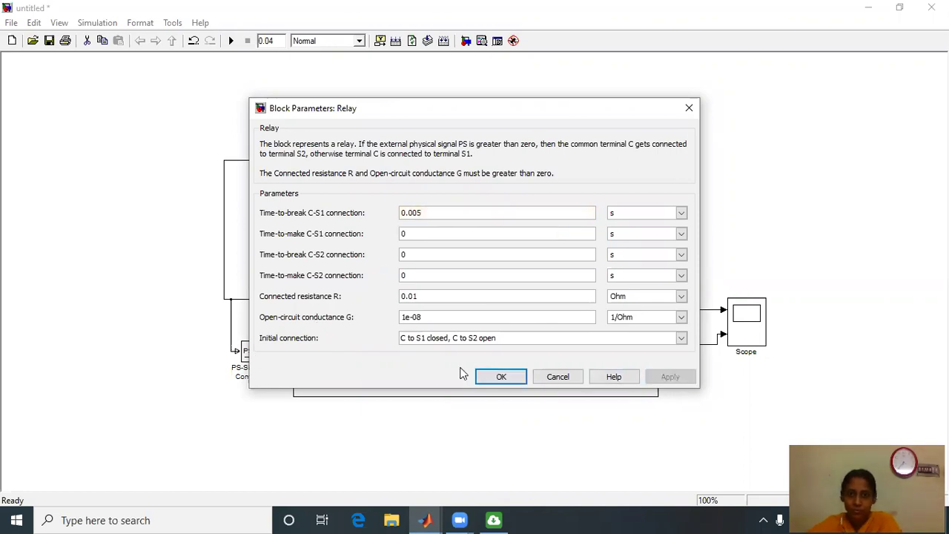
left_click(501, 377)
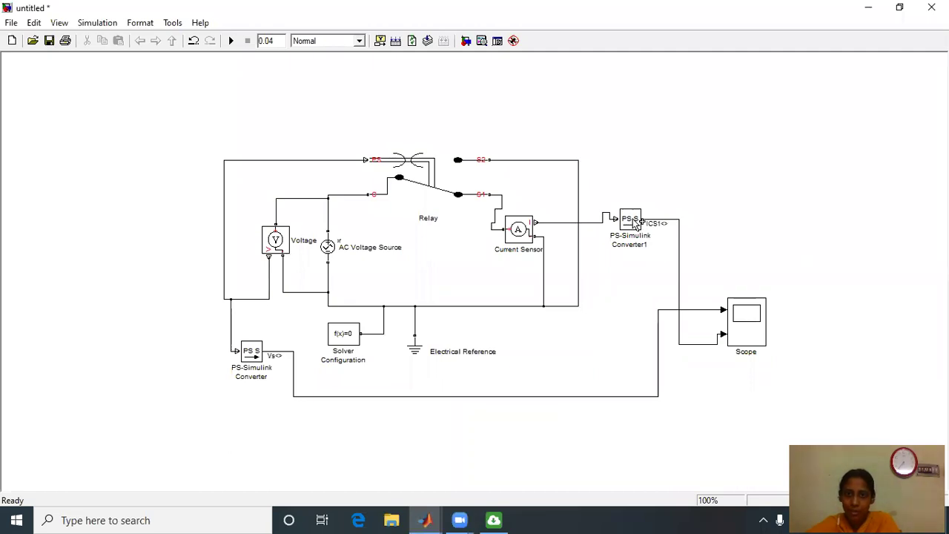
- Rename the output signal of the Current Sensor's PS-Simulink Converter as ICS1(NCTO)
right_click(635, 223)
mouse_move(783, 428)
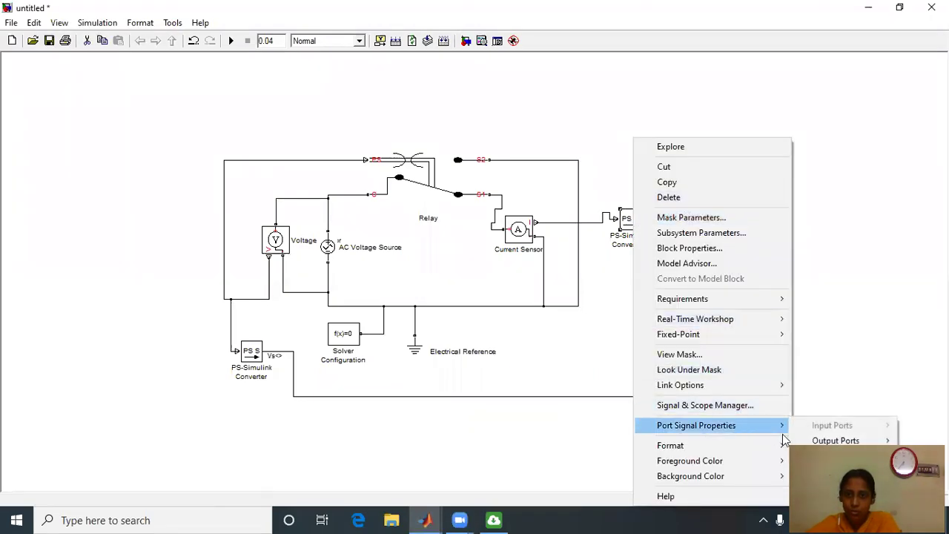
mouse_move(852, 441)
left_click(731, 439)
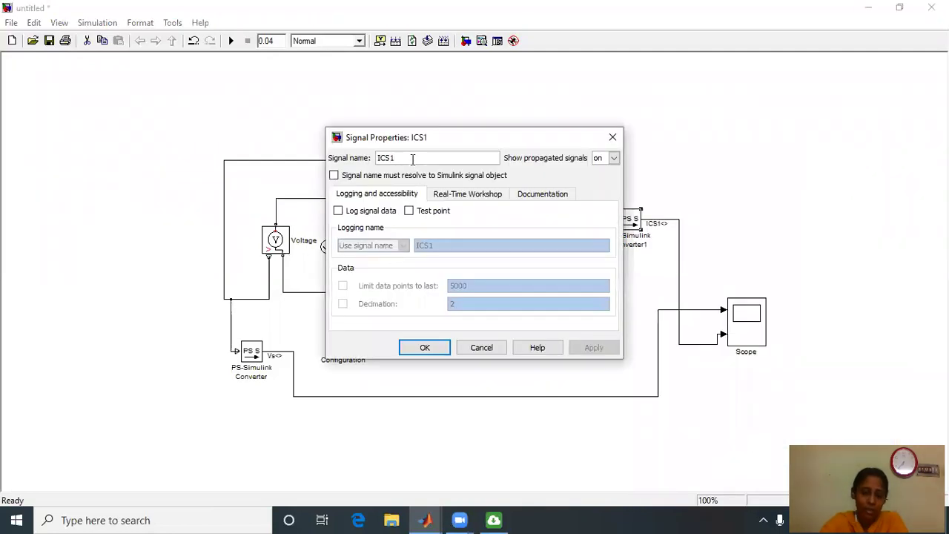
type("(NC")
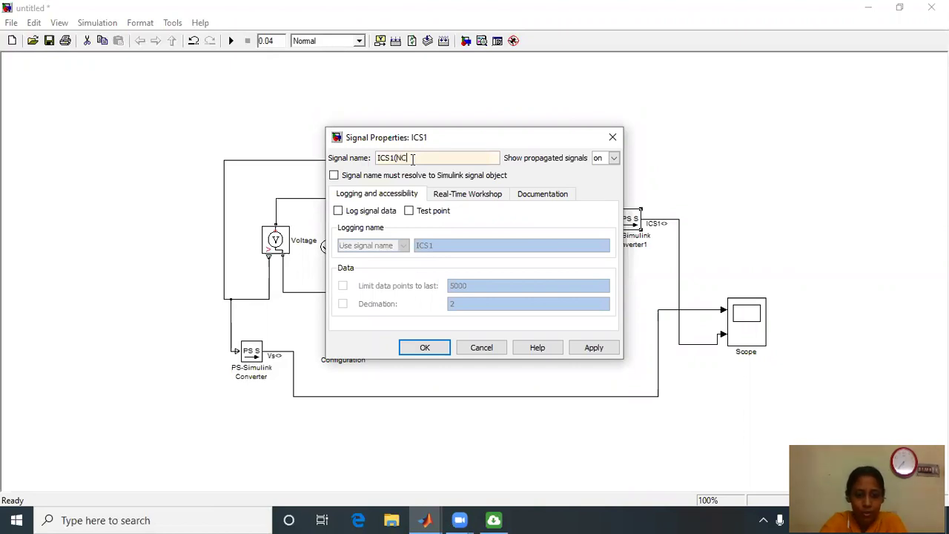
type("TO)")
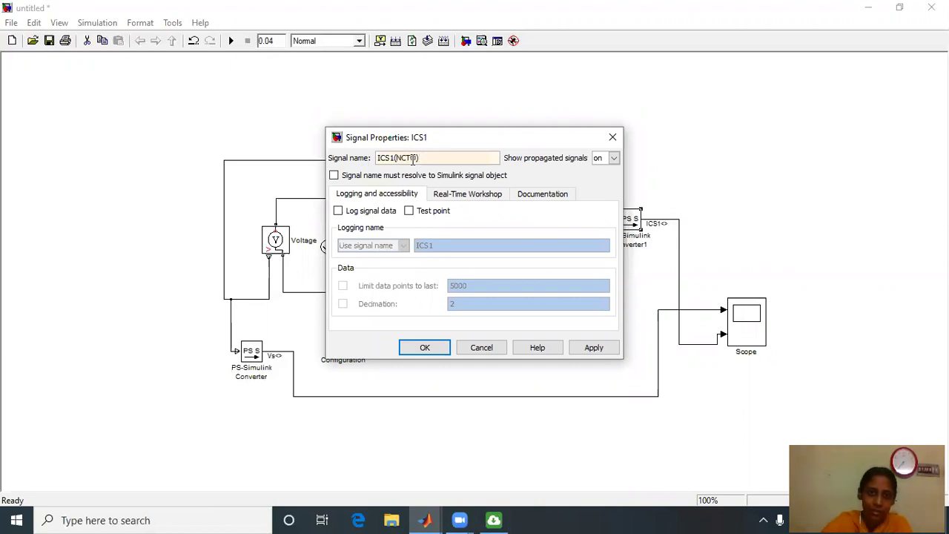
left_click(613, 349)
left_click(430, 349)
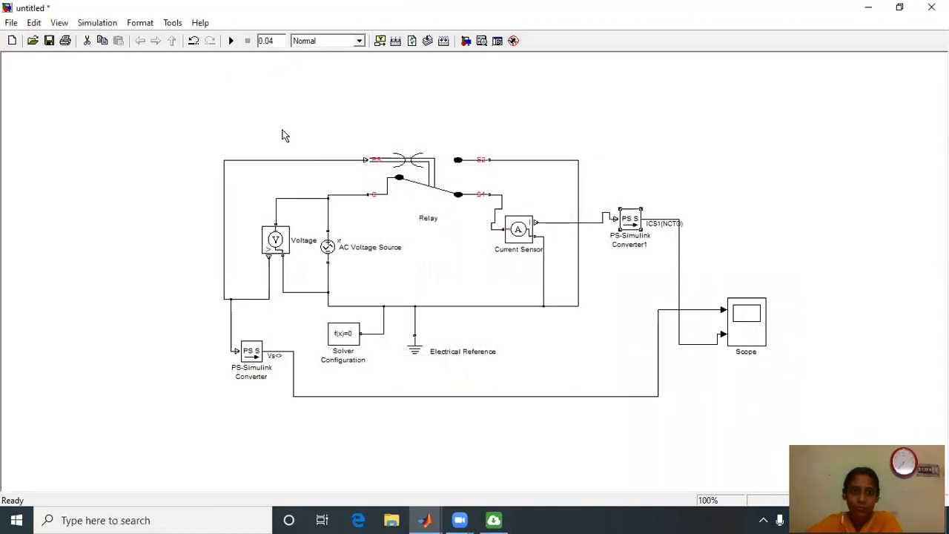
key("f")
left_click(294, 292)
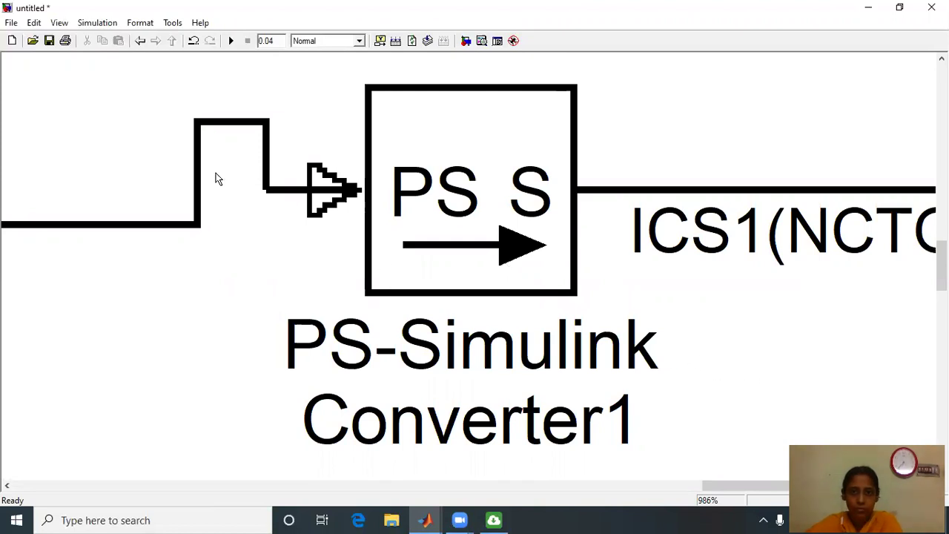
key("ctrl+z")
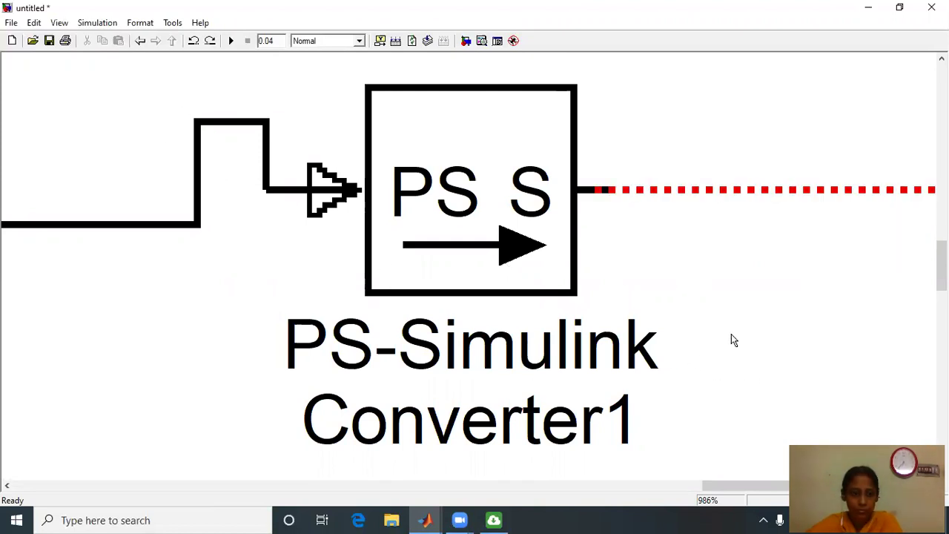
left_click(210, 41)
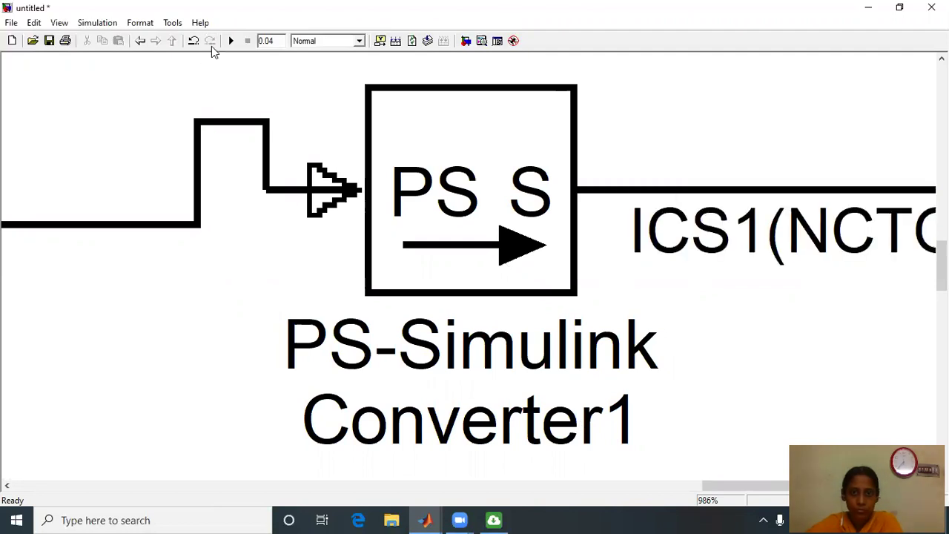
- Rerun the simulation, autoscale the Scope and examine the voltage and current waveforms over the first 0.01 s, closing the Scope when done
left_click_drag(720, 491, 673, 492)
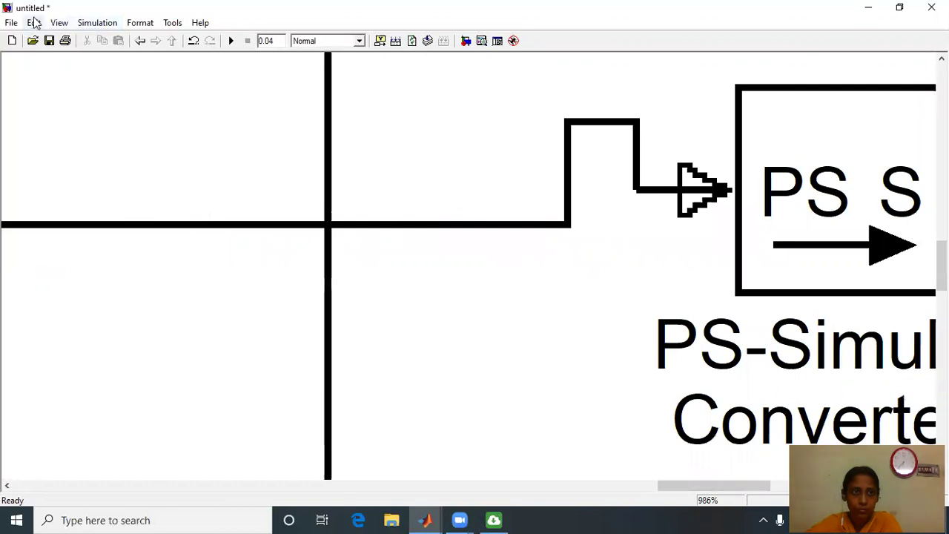
left_click(59, 23)
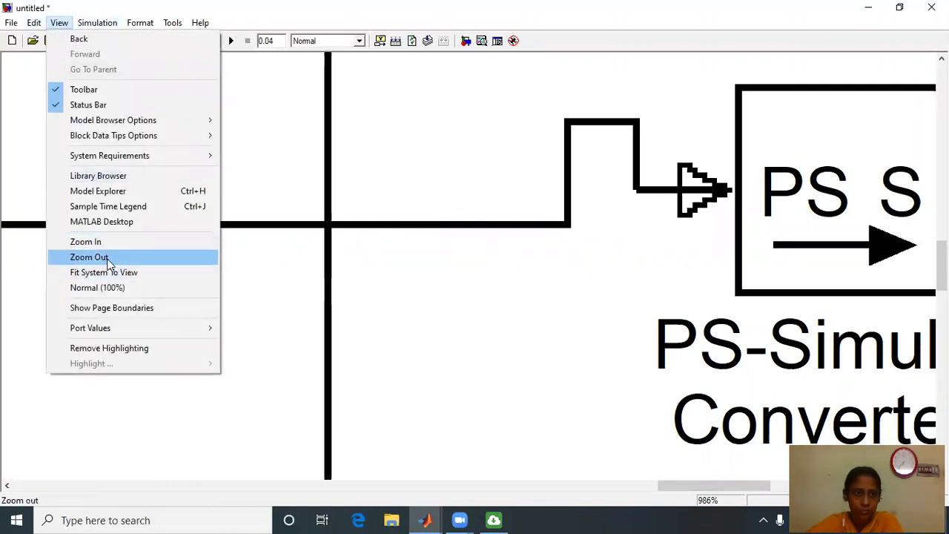
left_click(111, 288)
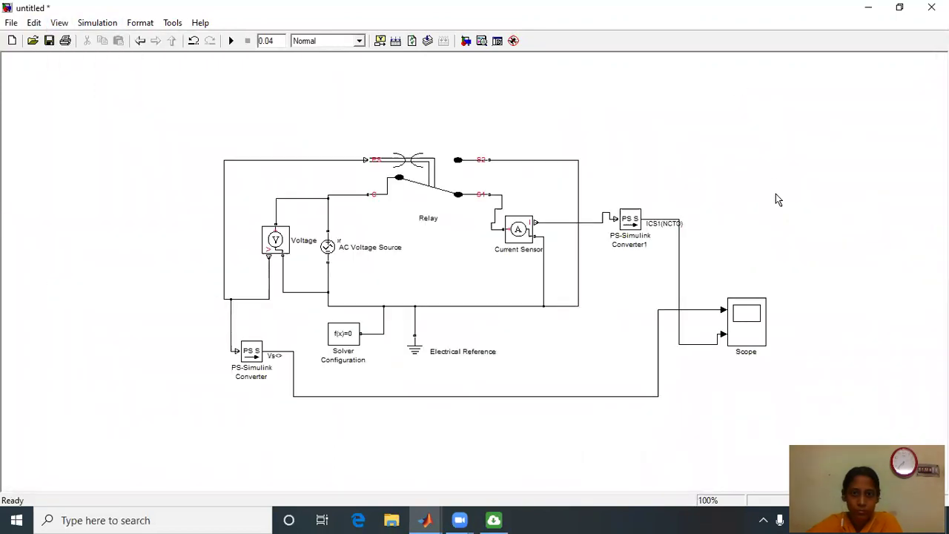
double_click(752, 320)
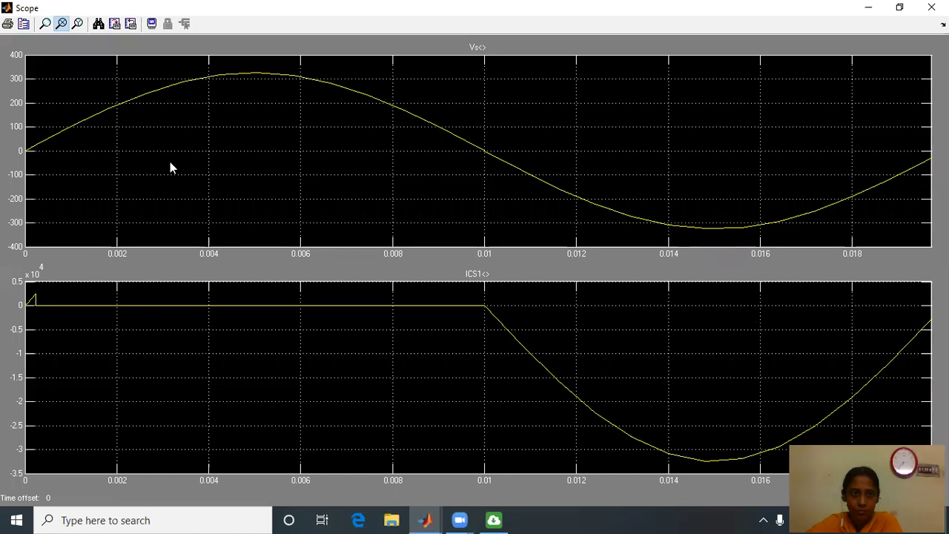
left_click(932, 7)
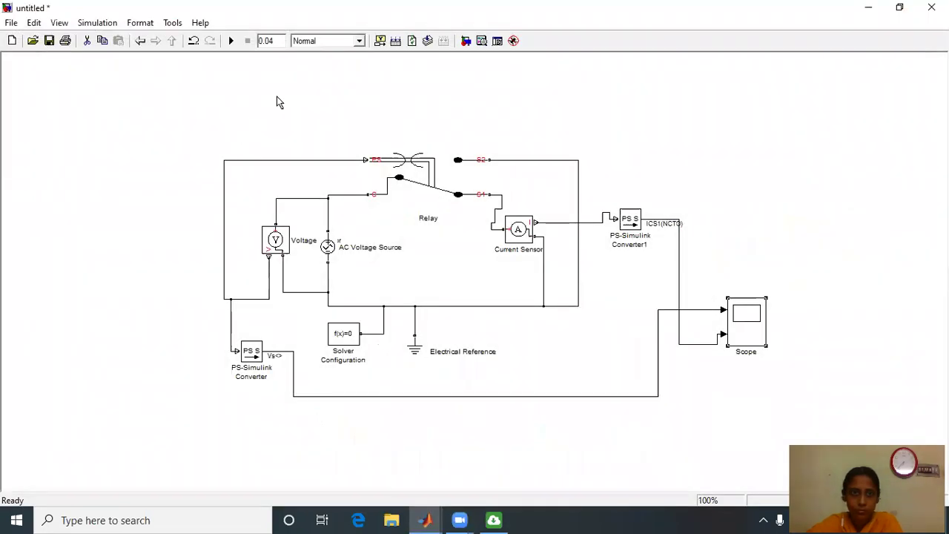
left_click(232, 42)
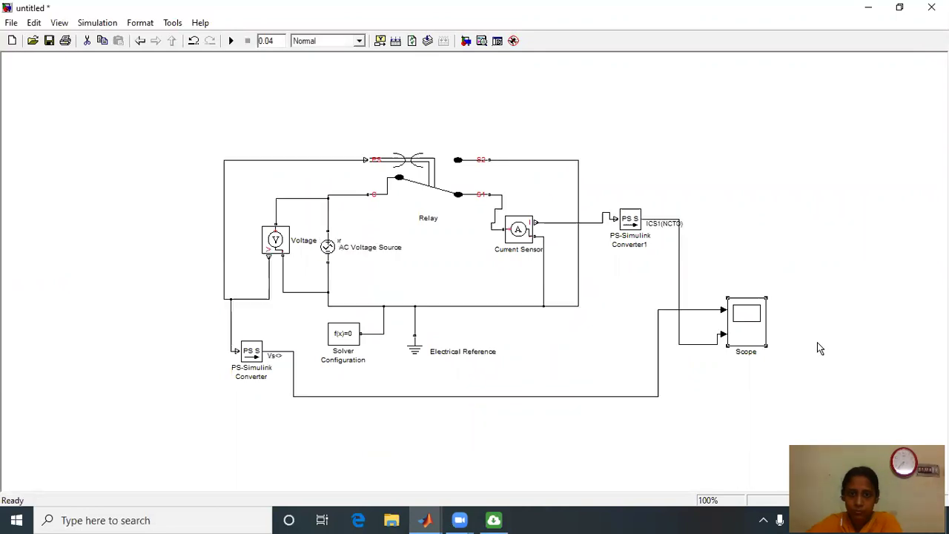
double_click(750, 319)
left_click(101, 25)
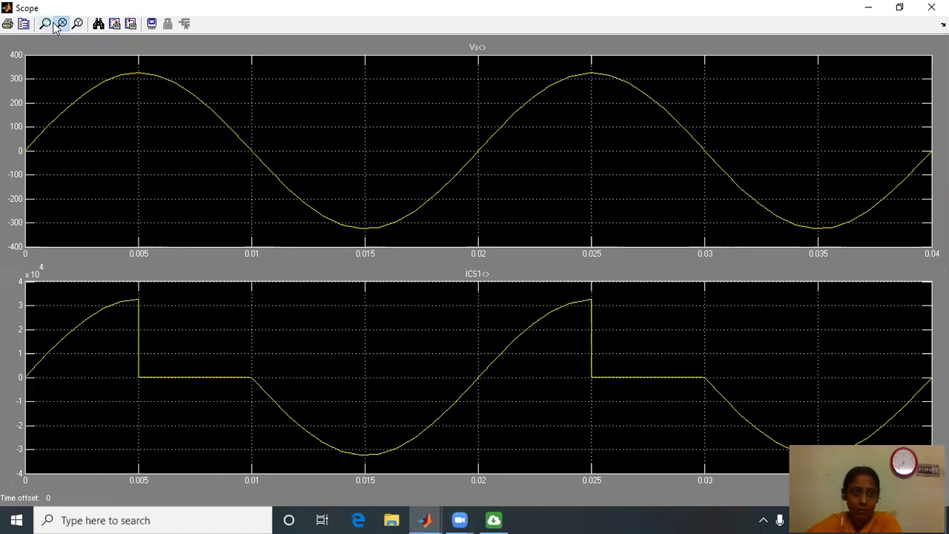
left_click_drag(252, 151, 25, 151)
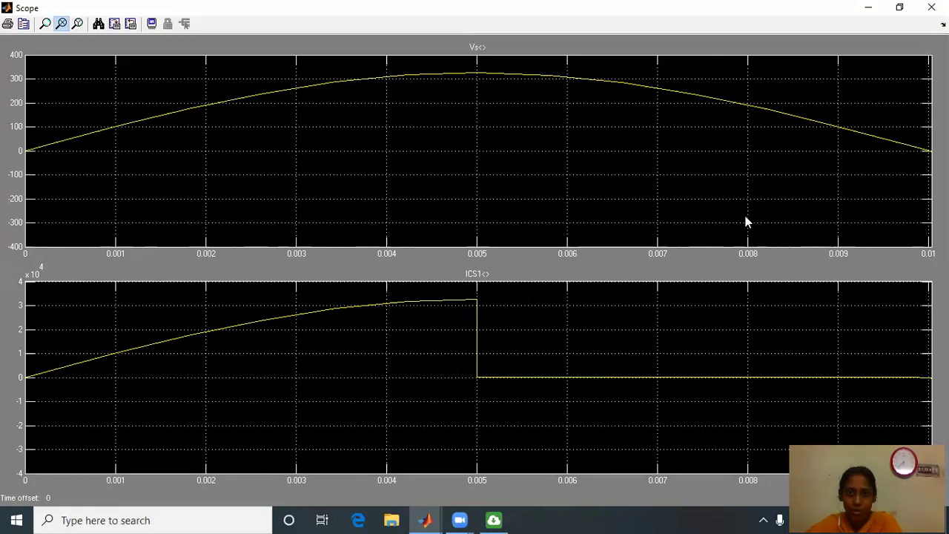
left_click(931, 7)
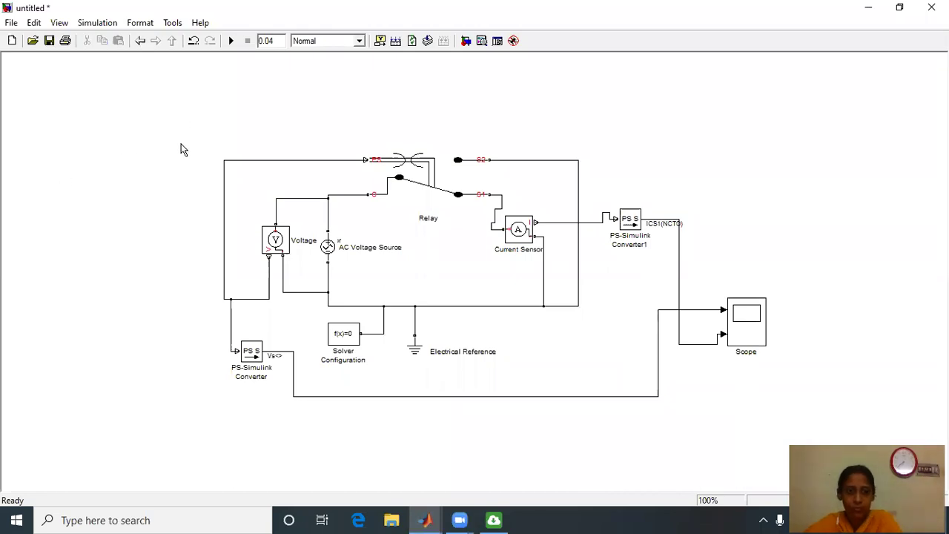
- Group the entire relay circuit into a subsystem and move its block toward the upper-left area of the model canvas
key("ctrl+a")
right_click(413, 164)
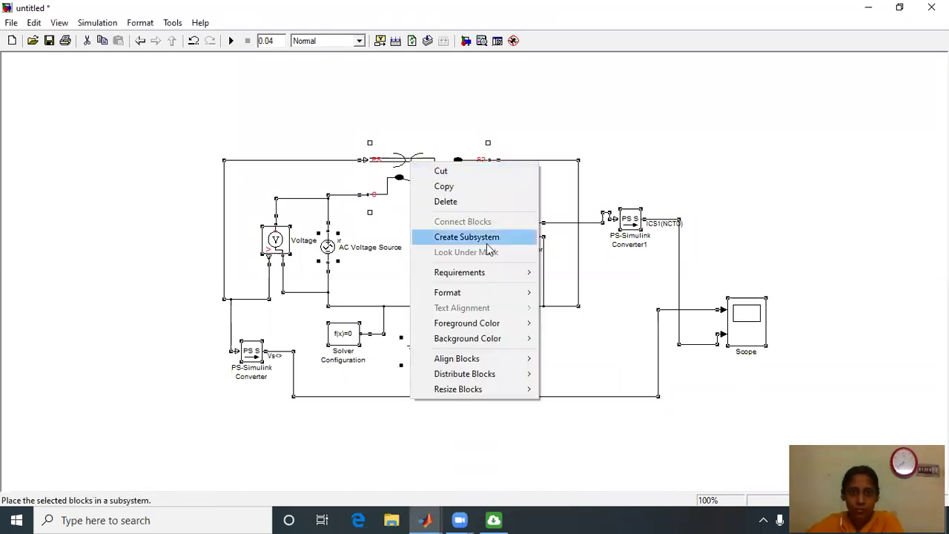
left_click(490, 238)
left_click_drag(499, 269, 322, 151)
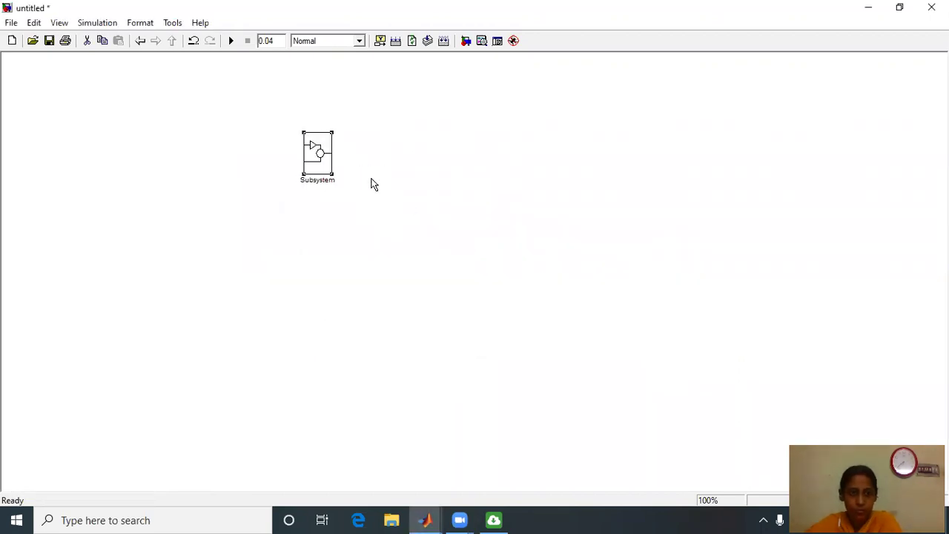
key("space")
left_click_drag(808, 221, 323, 224)
left_click(406, 281)
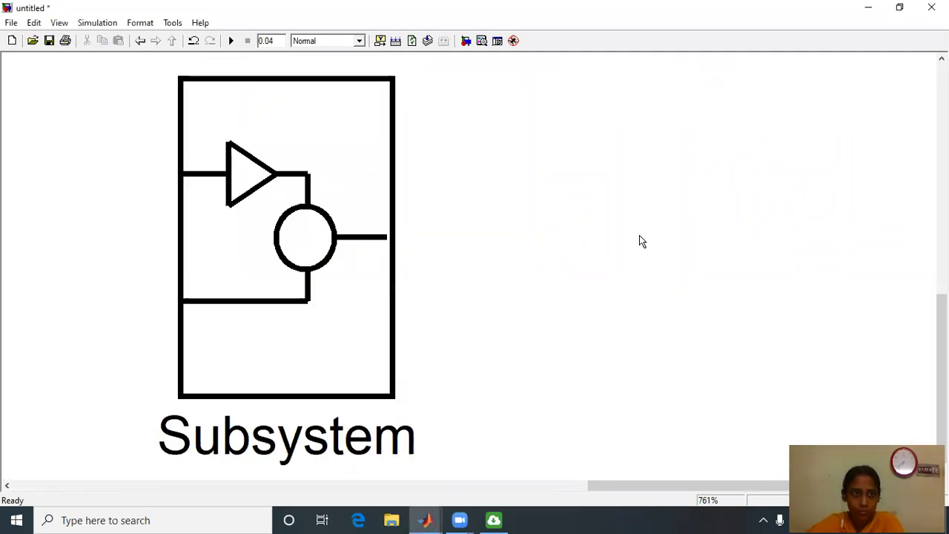
left_click(59, 23)
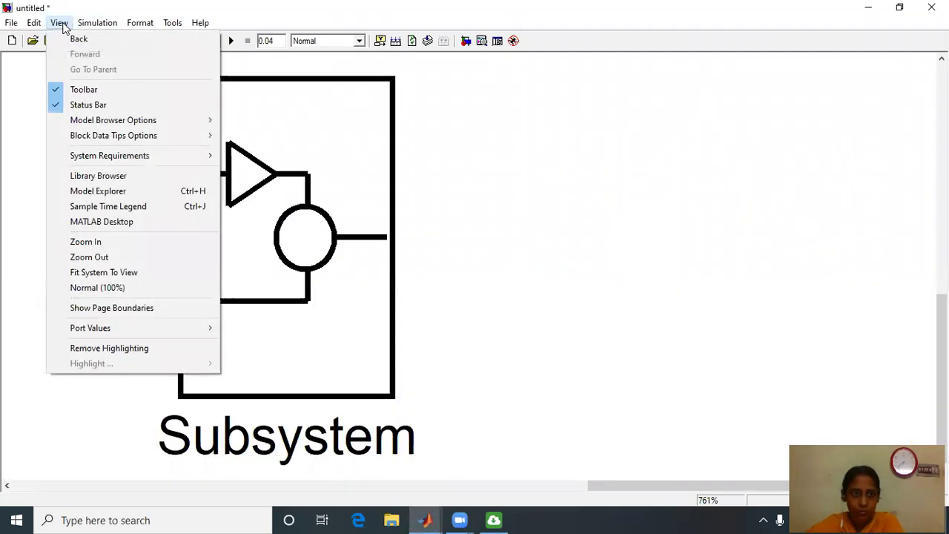
left_click(131, 288)
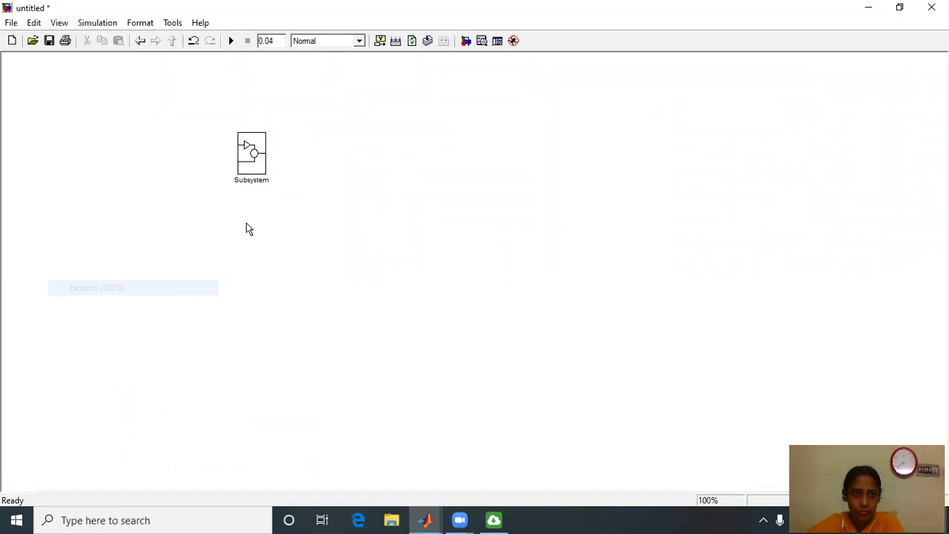
- Rename the subsystem block as On delay relay (NCTO)
left_click(263, 186)
left_click(268, 182)
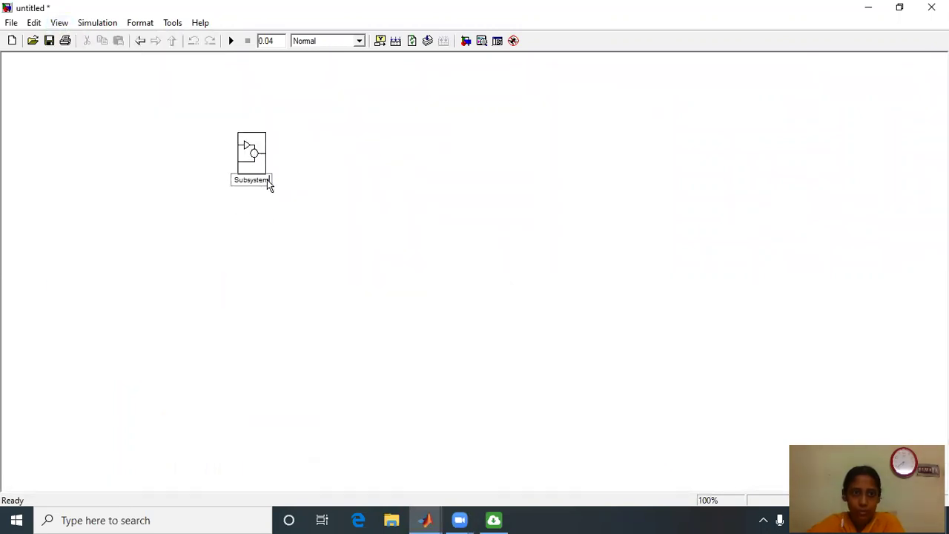
left_click_drag(268, 181, 231, 182)
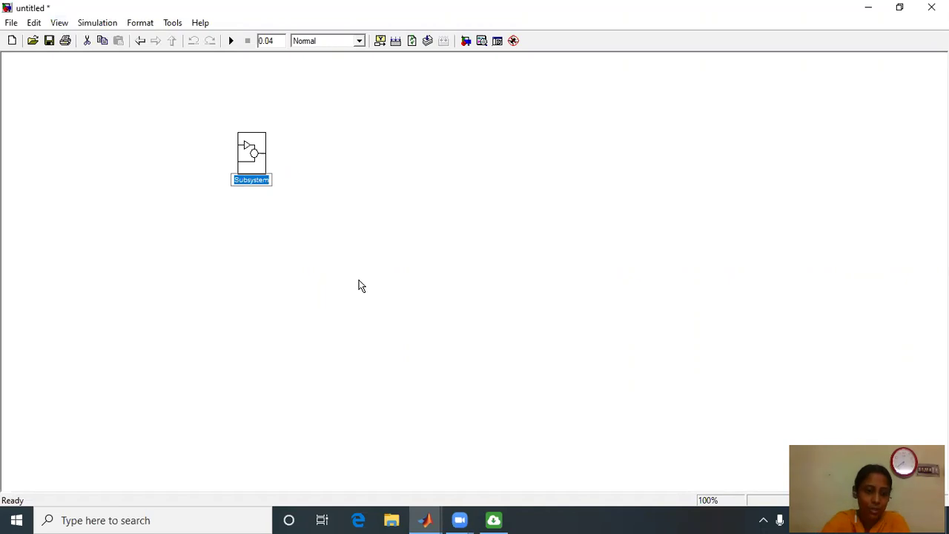
type("On")
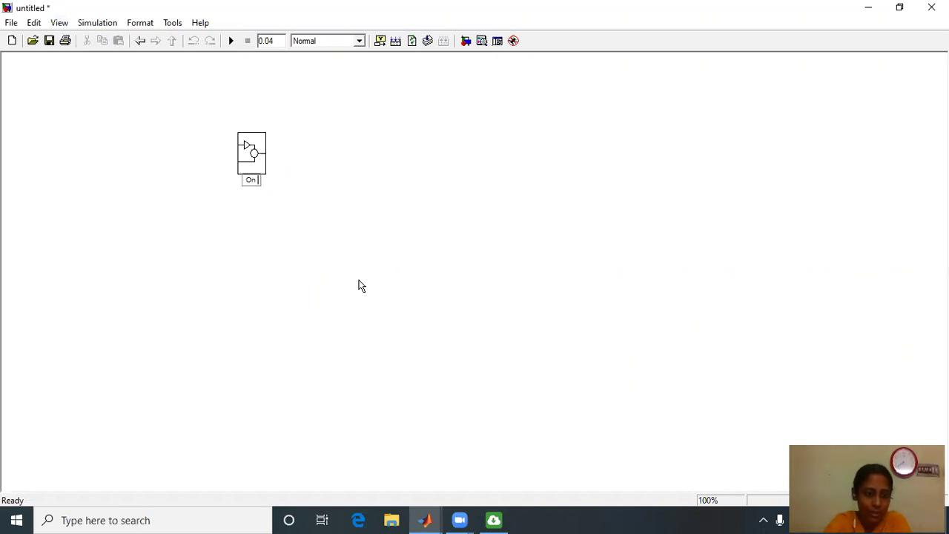
type(" delay")
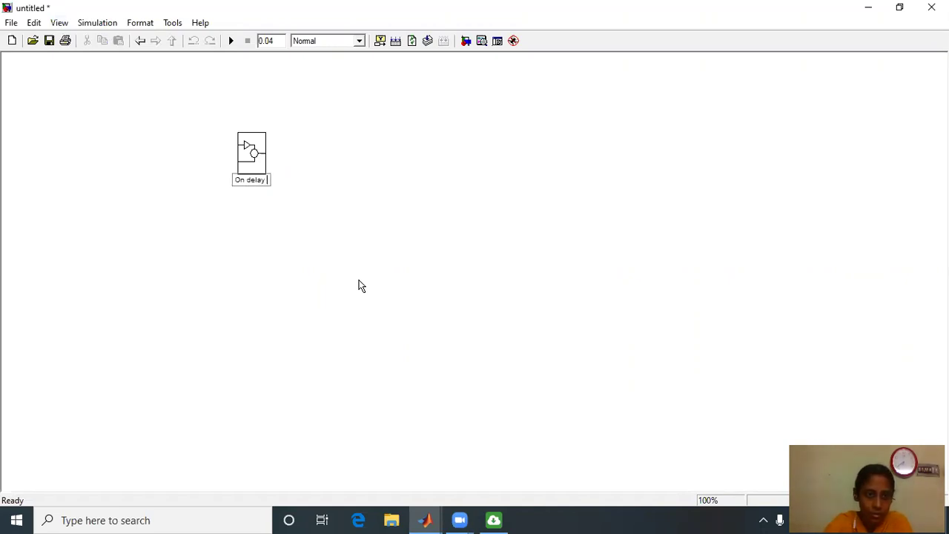
type(" relay")
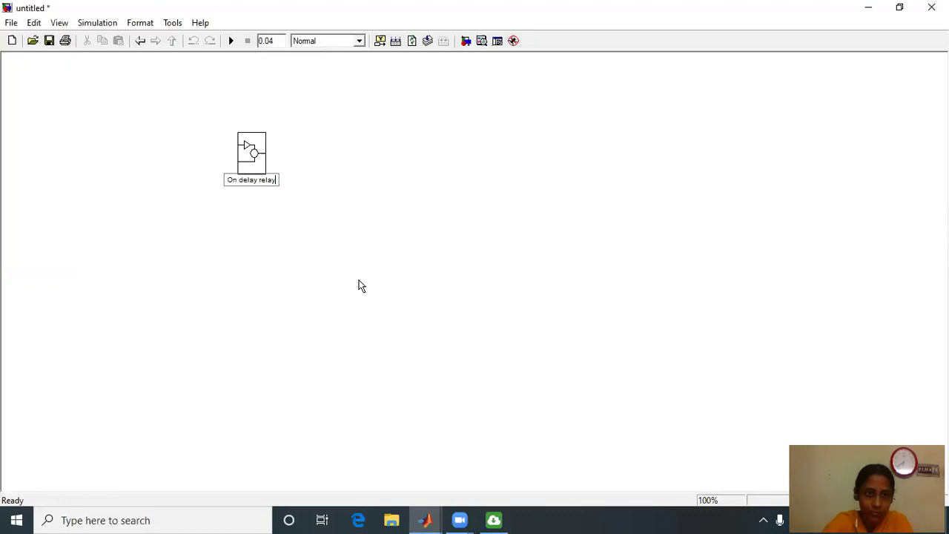
type(" (NCTO")
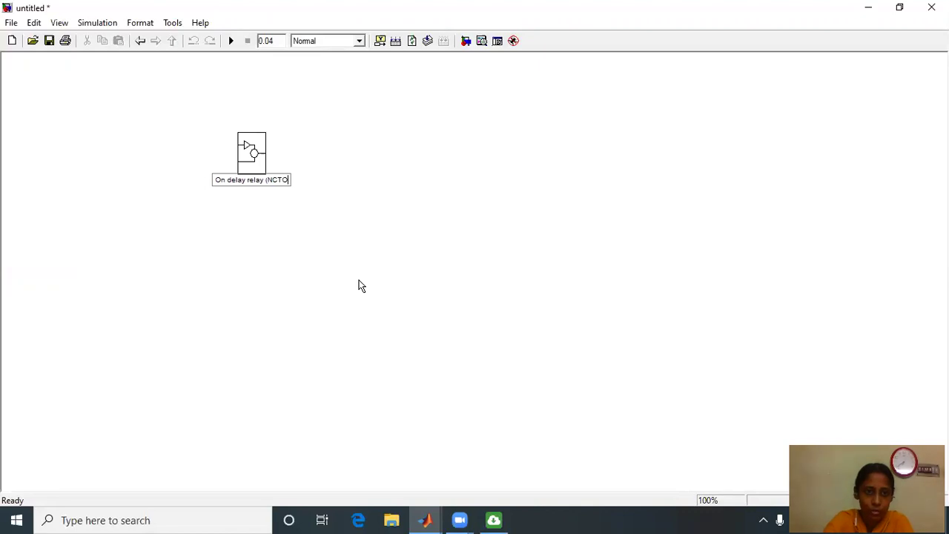
type(")")
left_click(383, 262)
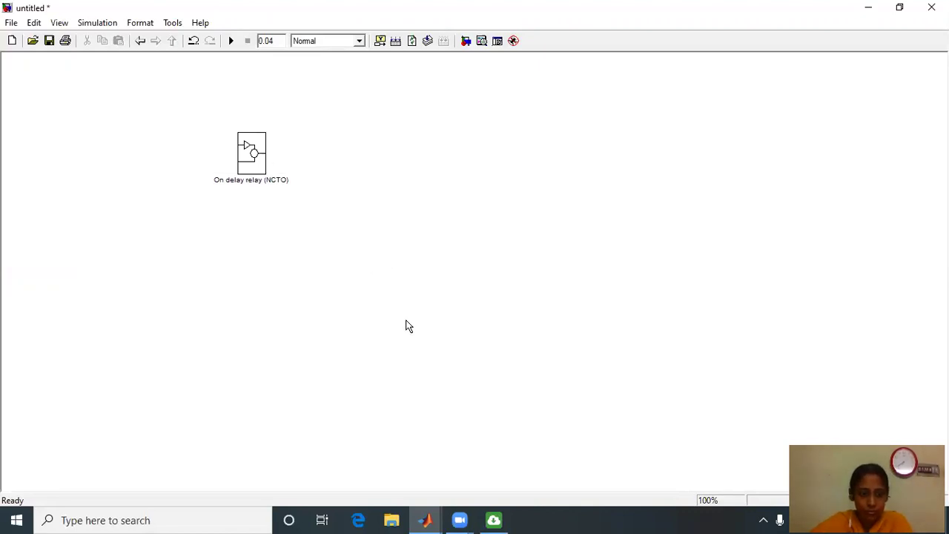
- Duplicate the On delay relay (NCTO) subsystem and place the copy just below the original
left_click(250, 156)
right_click(250, 156)
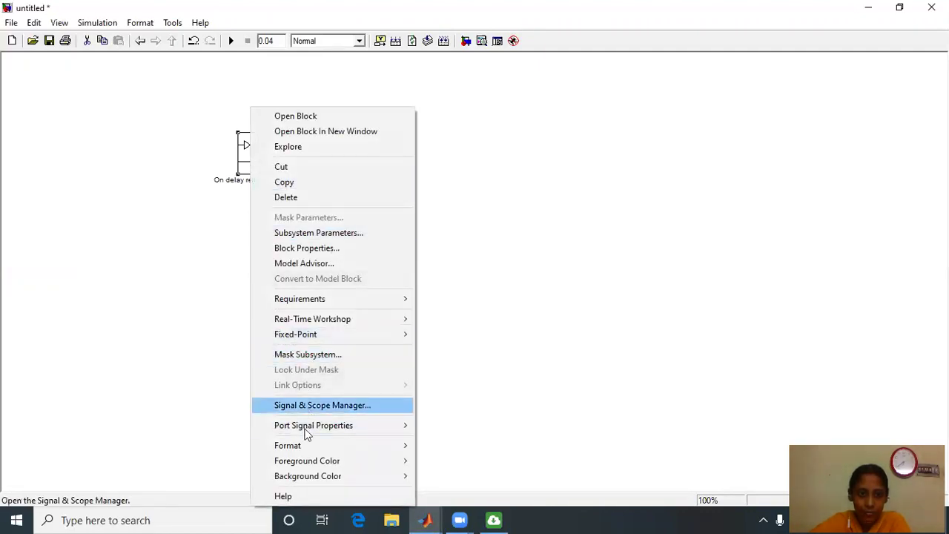
left_click(303, 182)
left_click(246, 254)
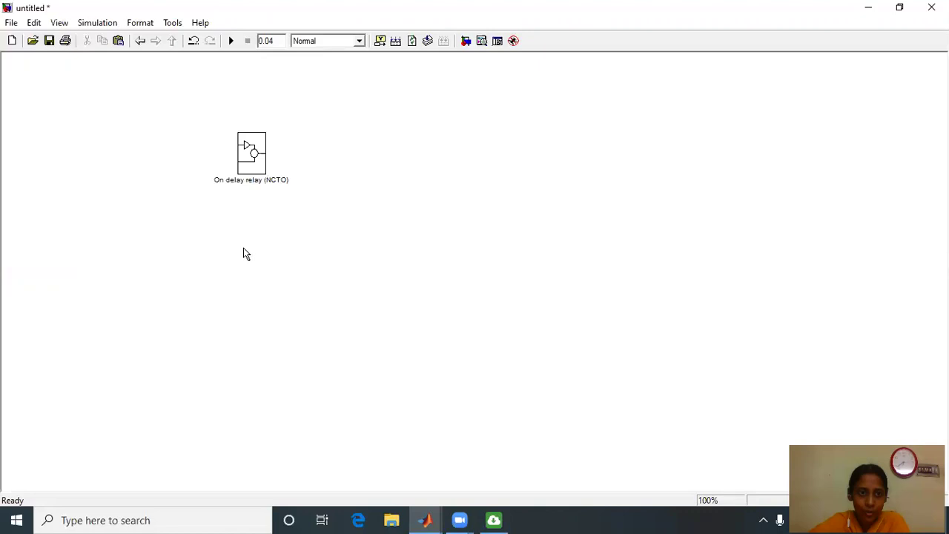
key("ctrl+v")
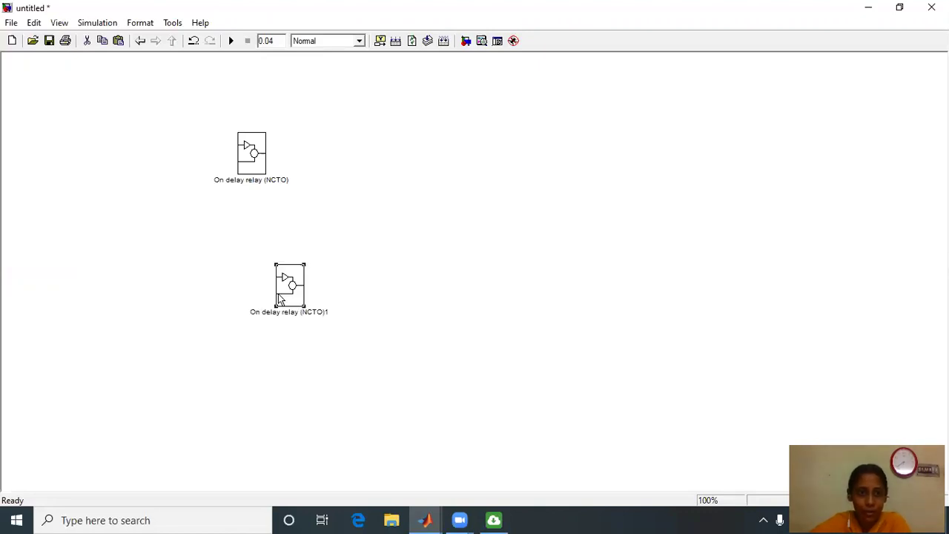
left_click_drag(295, 281, 246, 239)
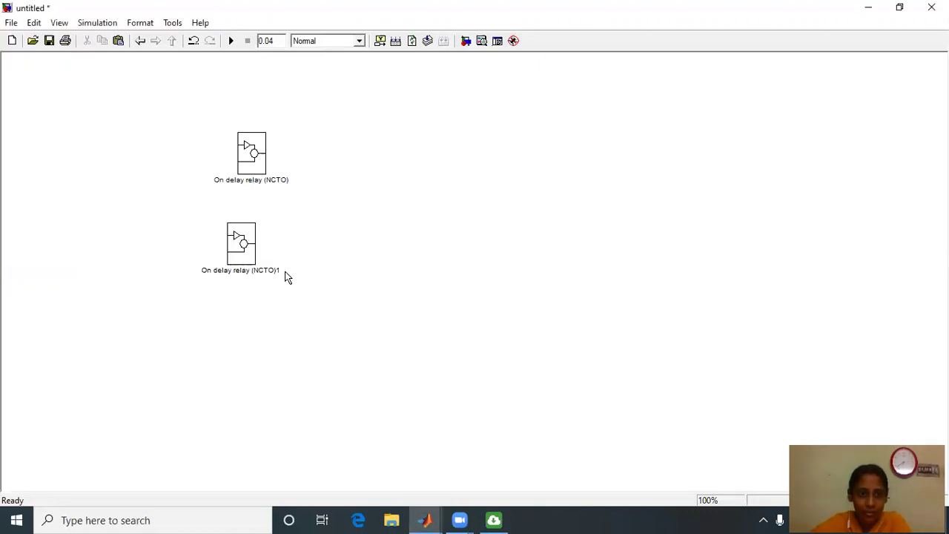
- Rename the copied subsystem as On delay relay (NOTC)
left_click(267, 272)
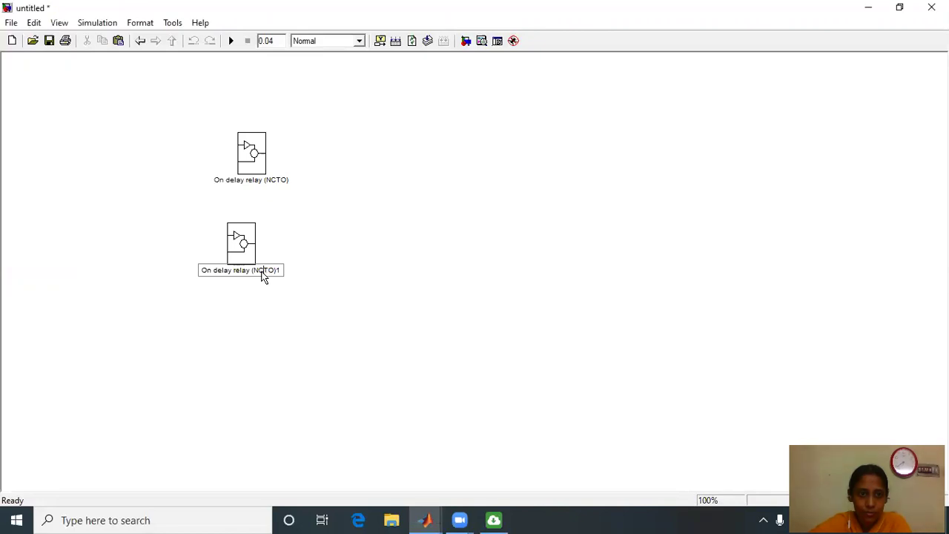
left_click_drag(263, 272, 258, 272)
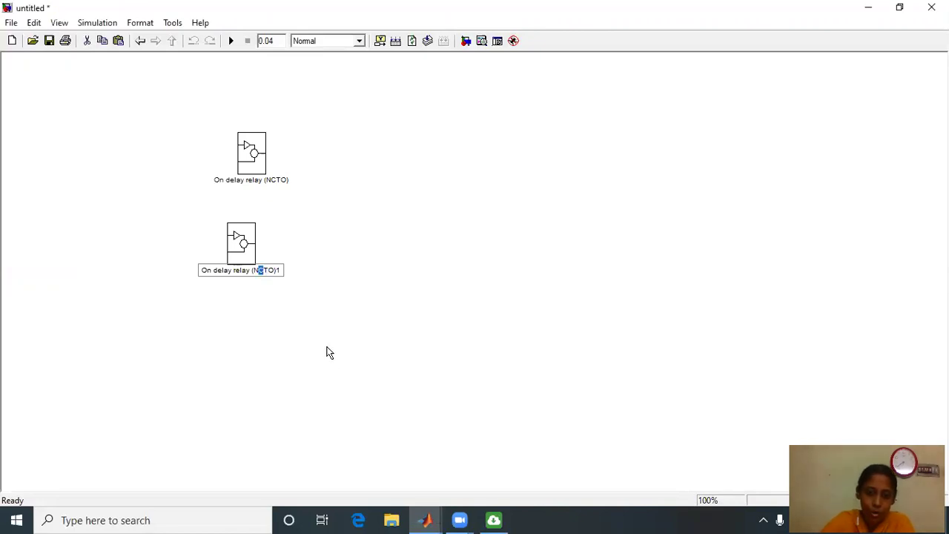
type("O")
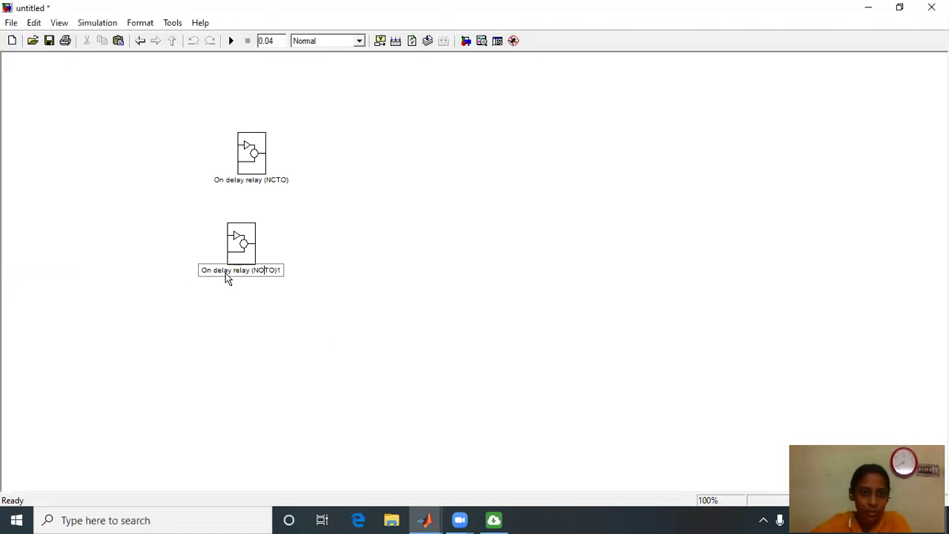
key("BackSpace")
type("C")
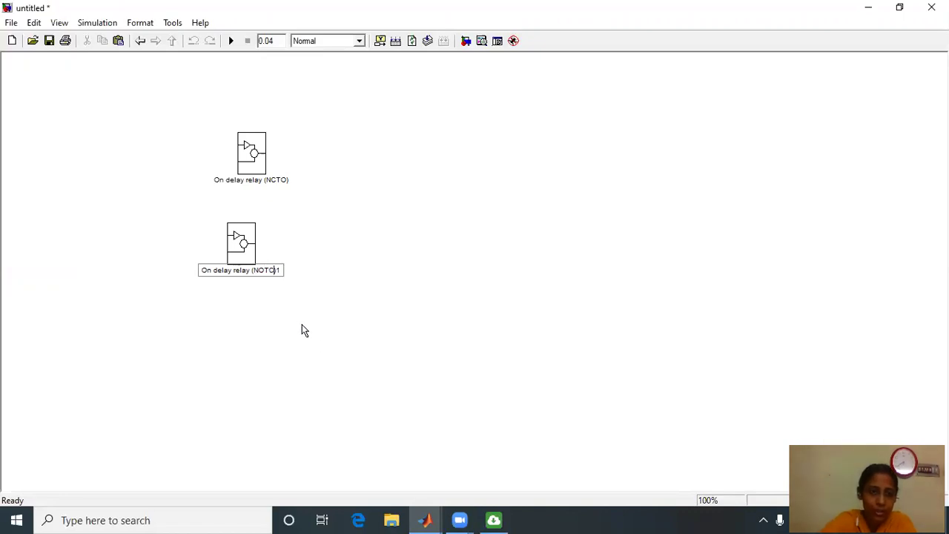
left_click(280, 270)
key("BackSpace")
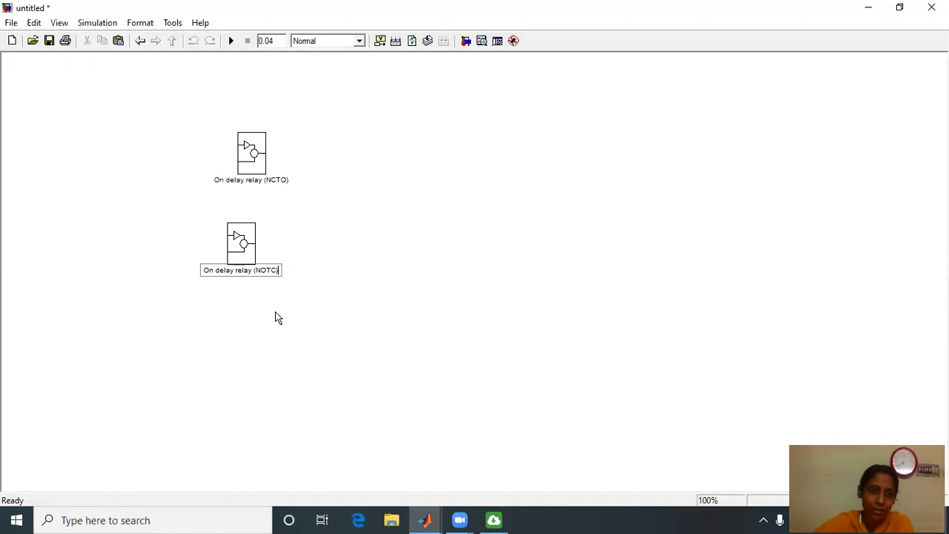
left_click(336, 346)
- In the On delay relay (NOTC) subsystem, set the Relay's time-to-break C-S1 to 0 s and time-to-make C-S2 to 0.005 s
double_click(247, 240)
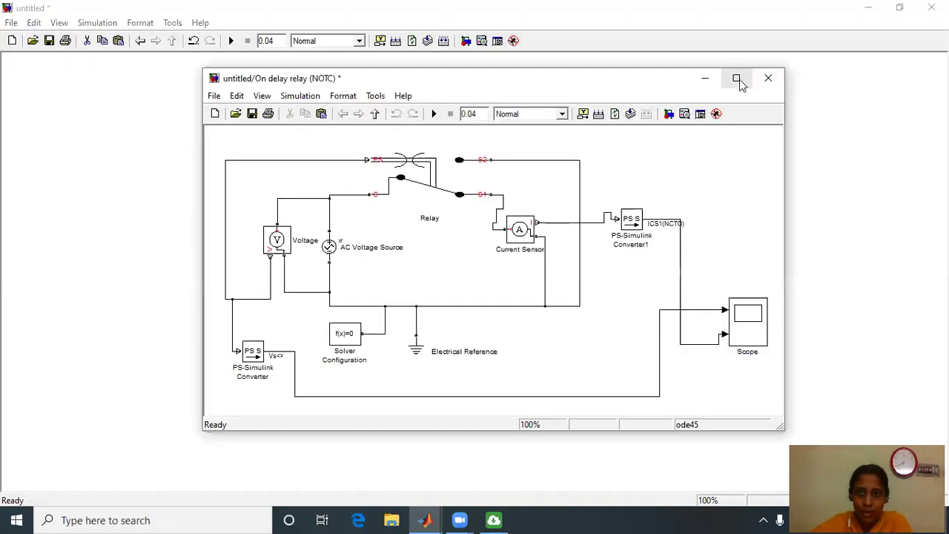
left_click(737, 78)
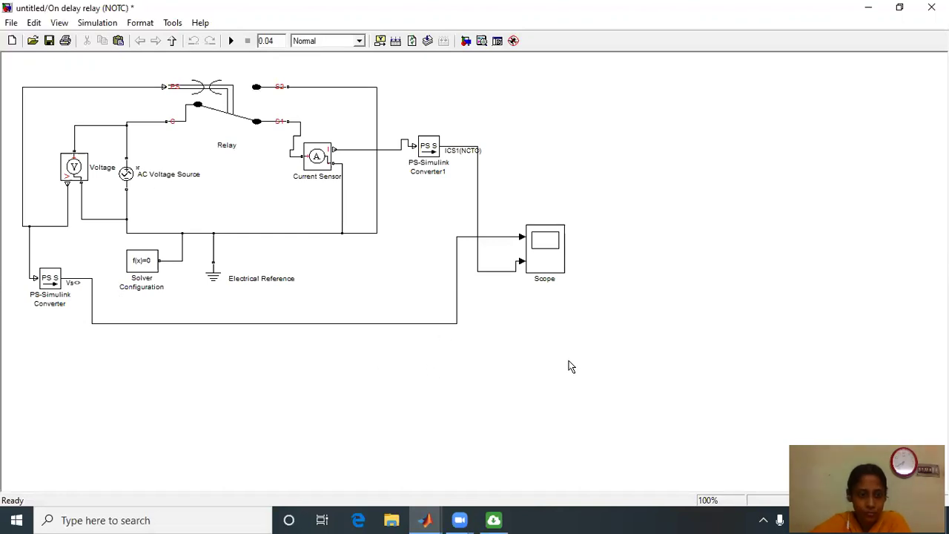
key("space")
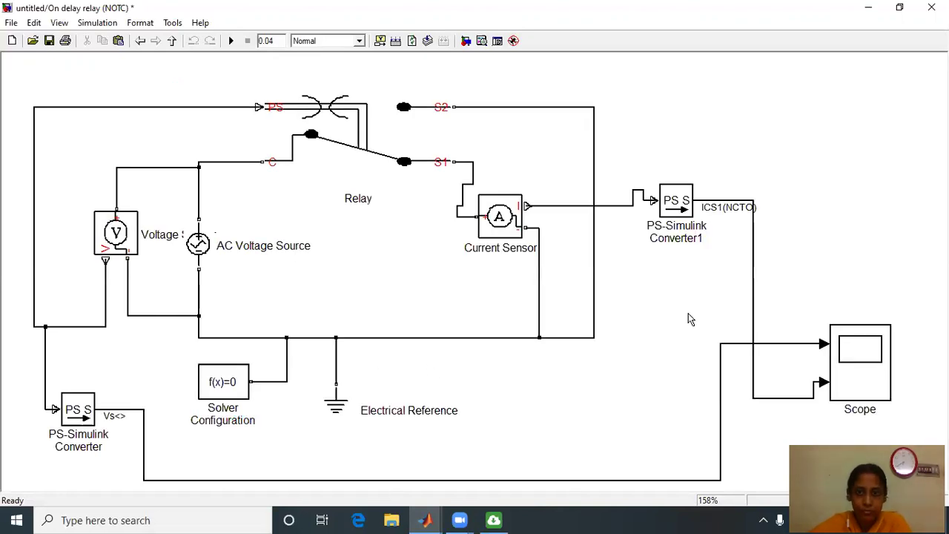
left_click(324, 109)
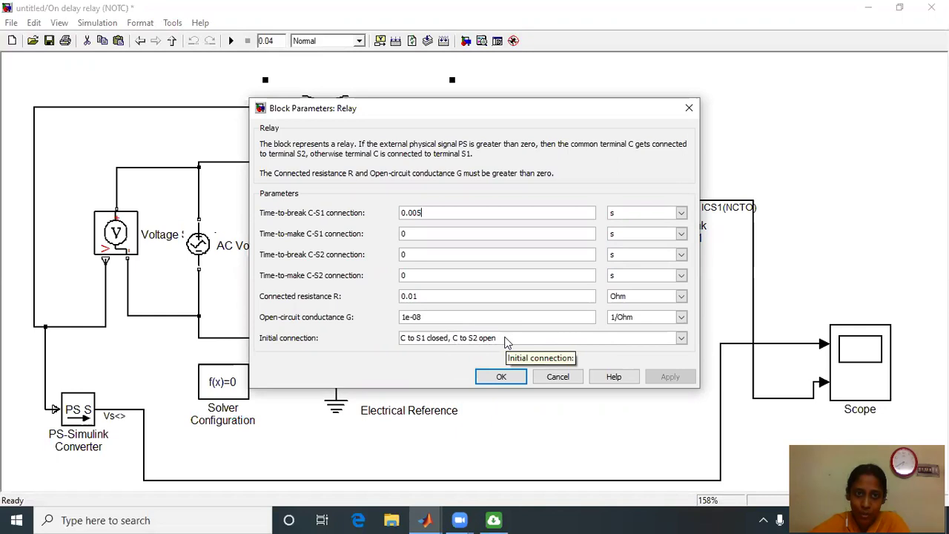
double_click(432, 213)
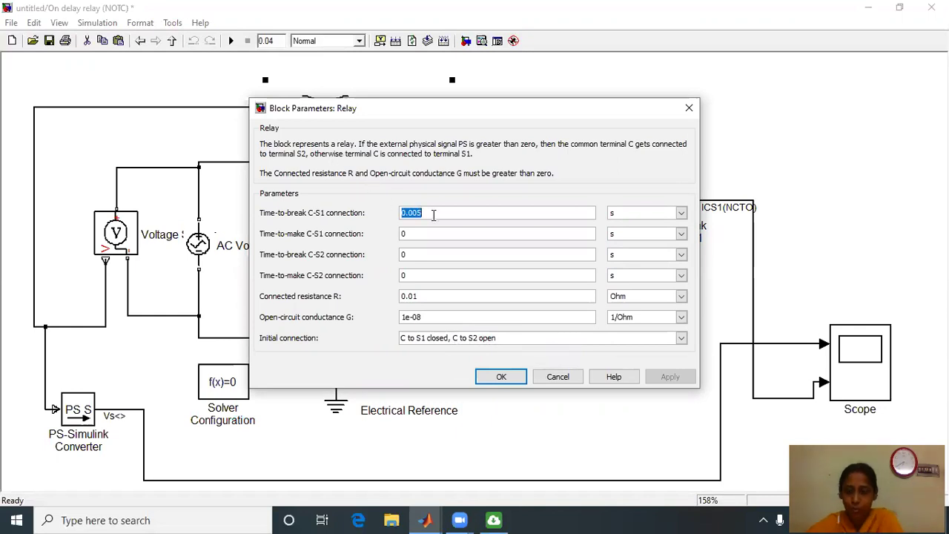
type("0")
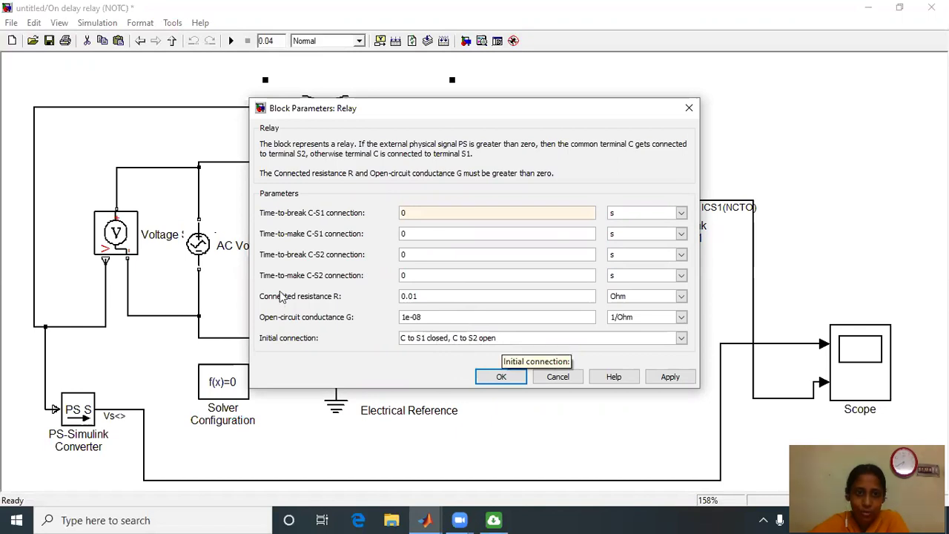
double_click(406, 275)
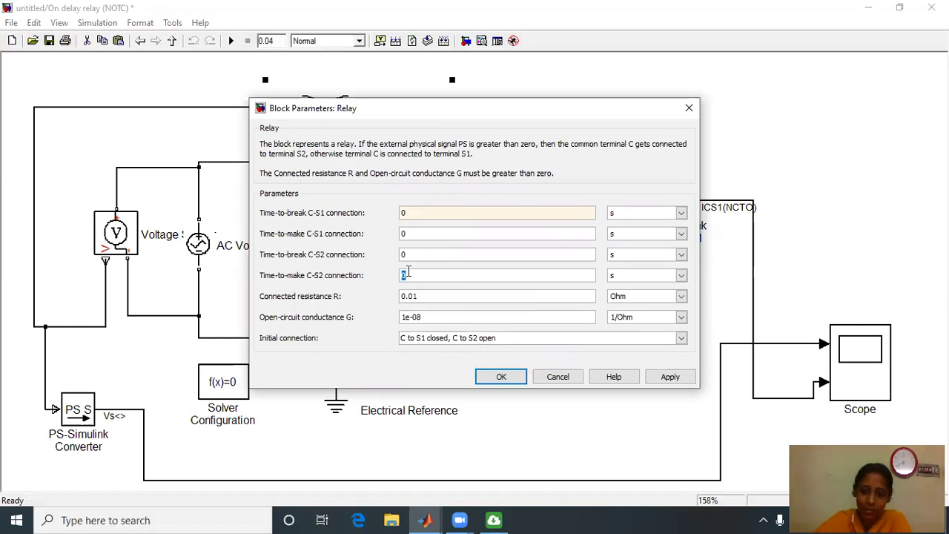
type("0.005")
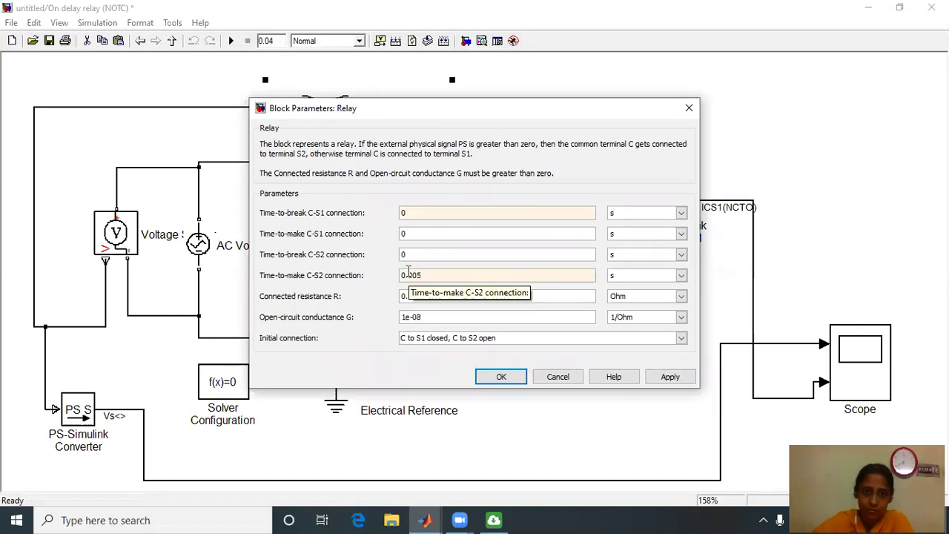
left_click(670, 377)
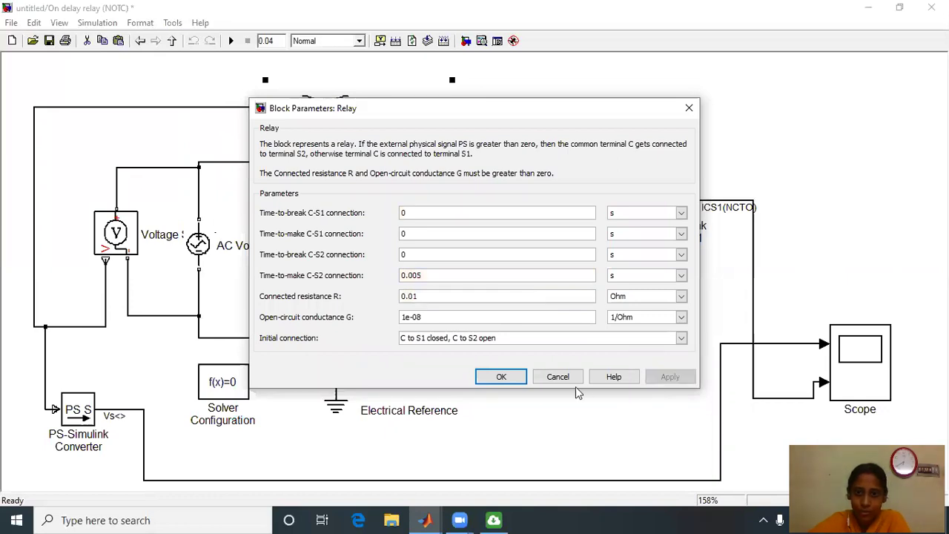
left_click(501, 377)
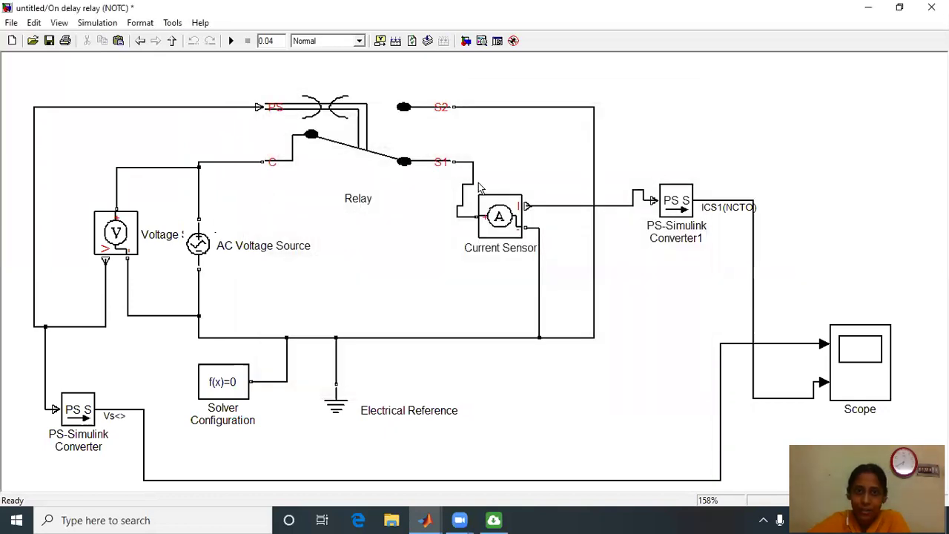
- Swap the Relay's output wiring, connecting S2 to the Current Sensor's positive terminal and S1 to the common return line
left_click(595, 155)
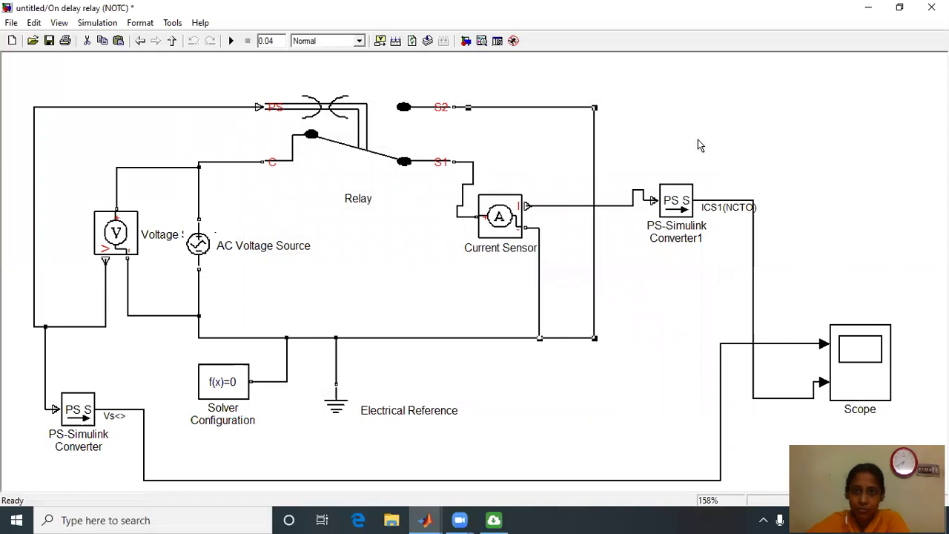
key("Delete")
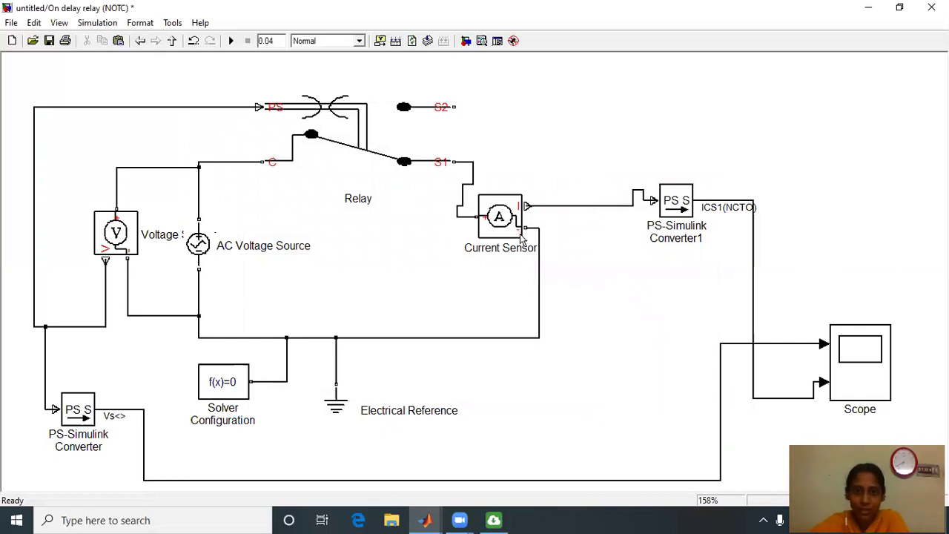
left_click(473, 175)
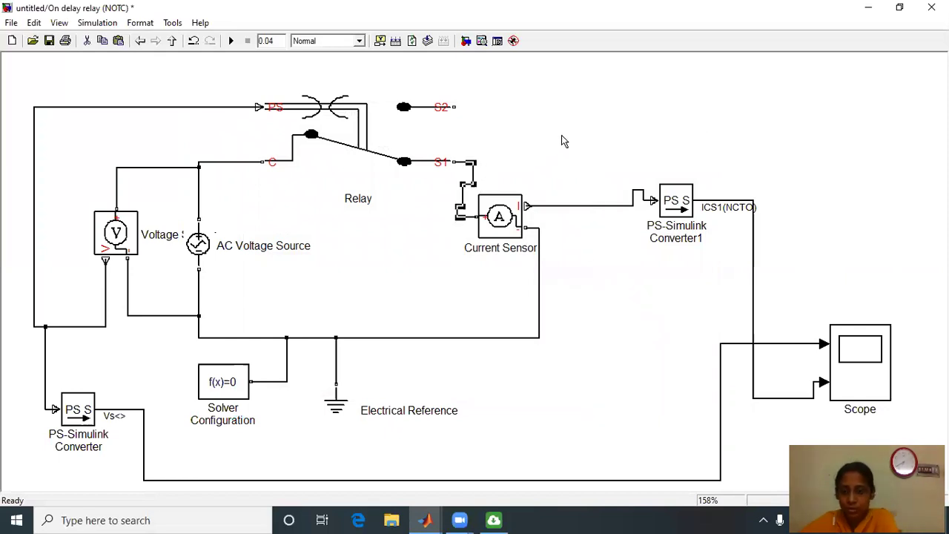
key("Delete")
left_click_drag(454, 108, 476, 216)
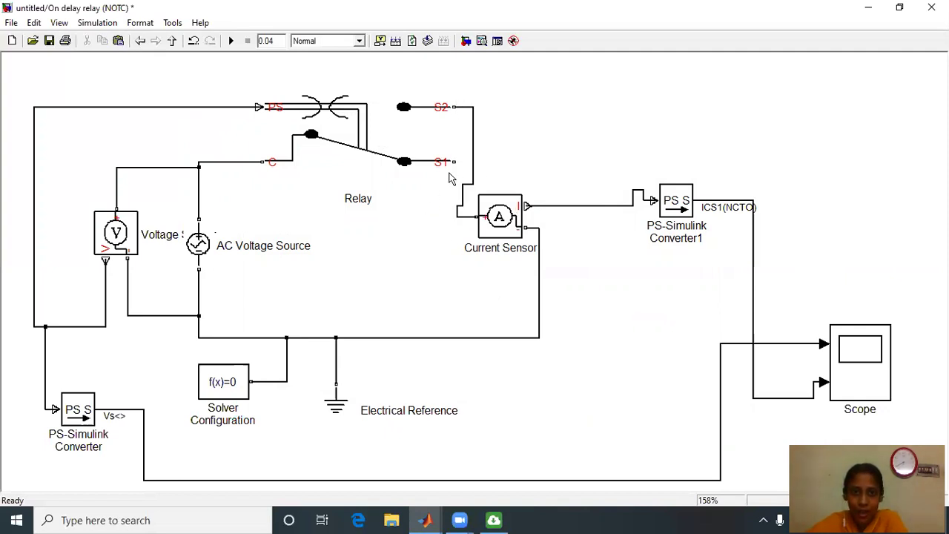
left_click_drag(454, 163, 539, 338)
- Rename the output signal of PS-Simulink Converter1 as ICS2(NOTC)
right_click(670, 200)
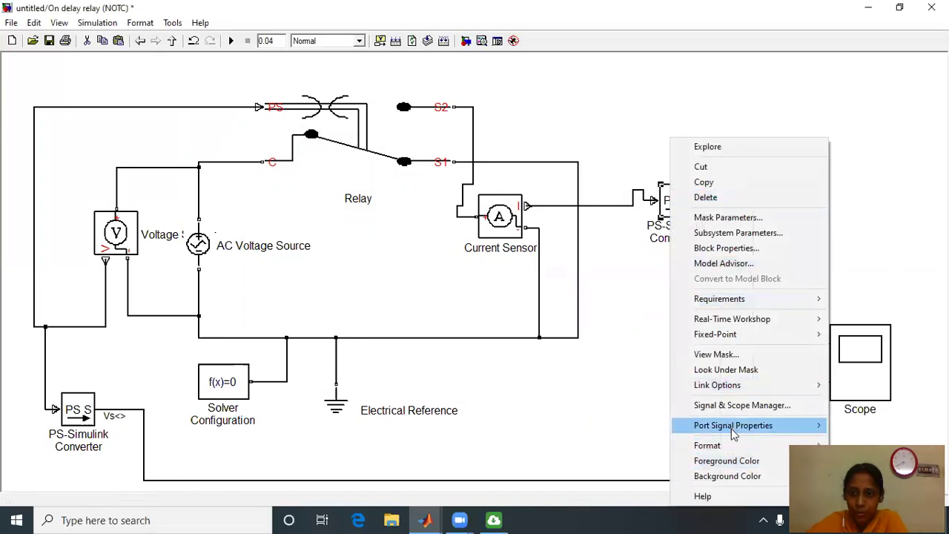
mouse_move(734, 425)
mouse_move(875, 441)
left_click(778, 441)
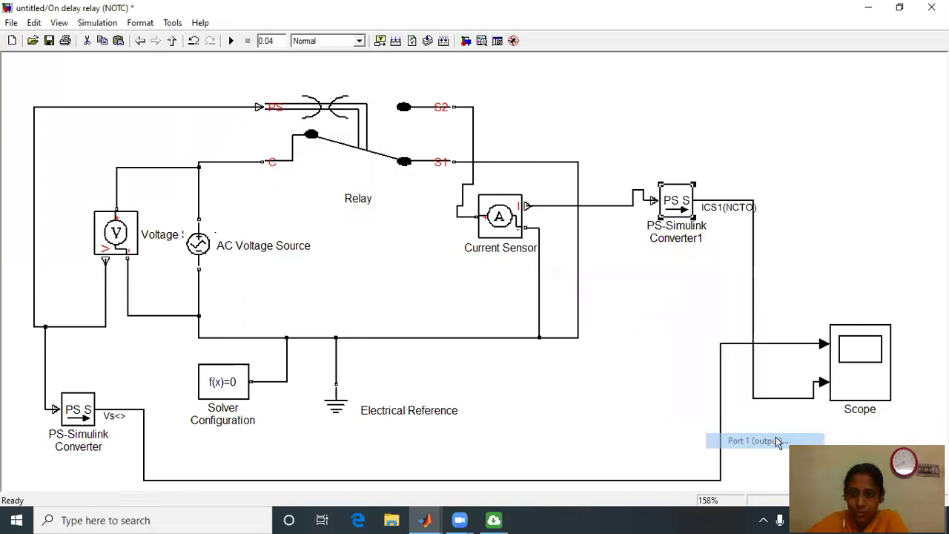
double_click(390, 157)
left_click(396, 157)
key("BackSpace")
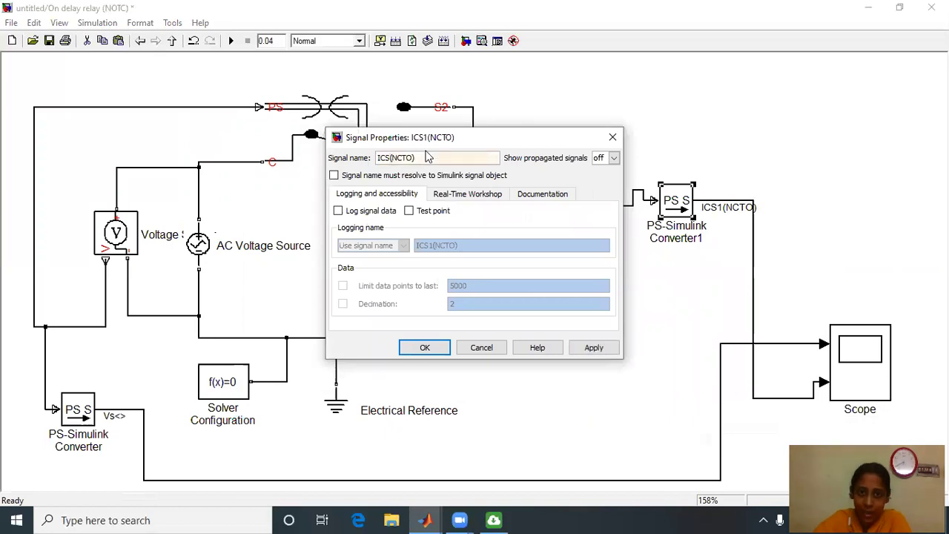
type("2")
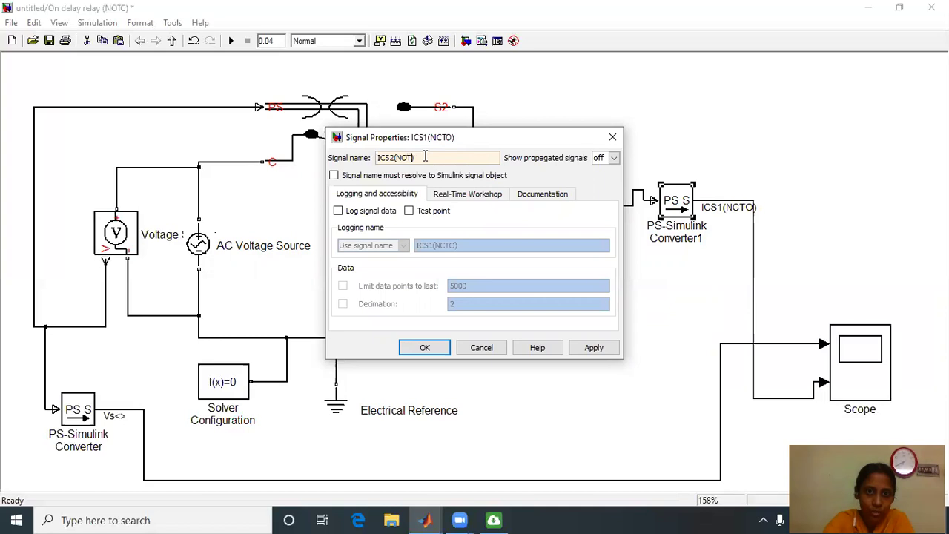
- Set Show propagated signals to on for the ICS2(NOTC) signal and apply its properties
left_click(614, 158)
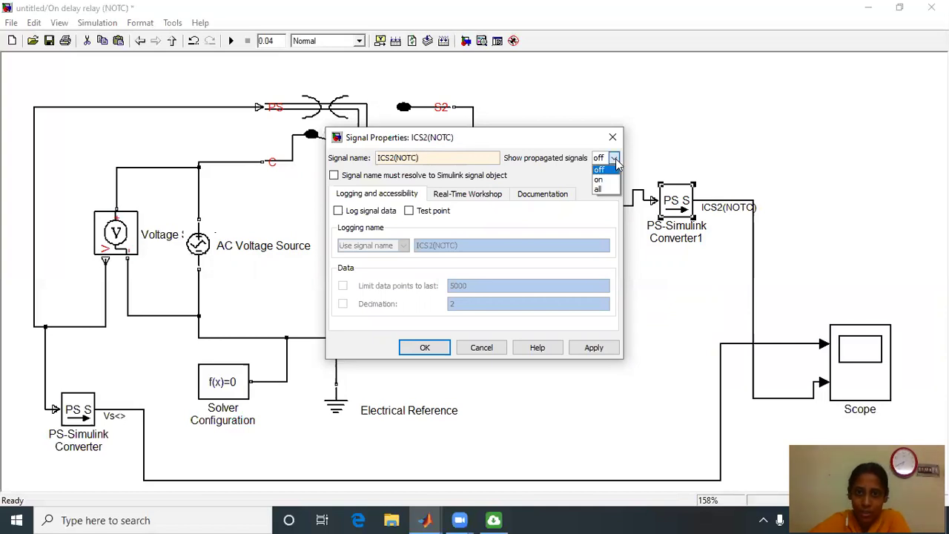
left_click(601, 180)
left_click(594, 347)
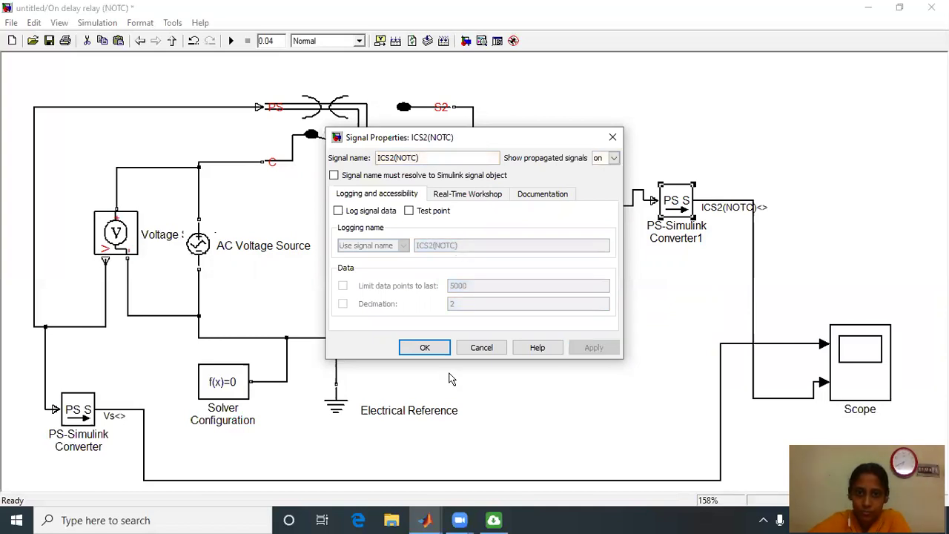
left_click(425, 347)
left_click(833, 219)
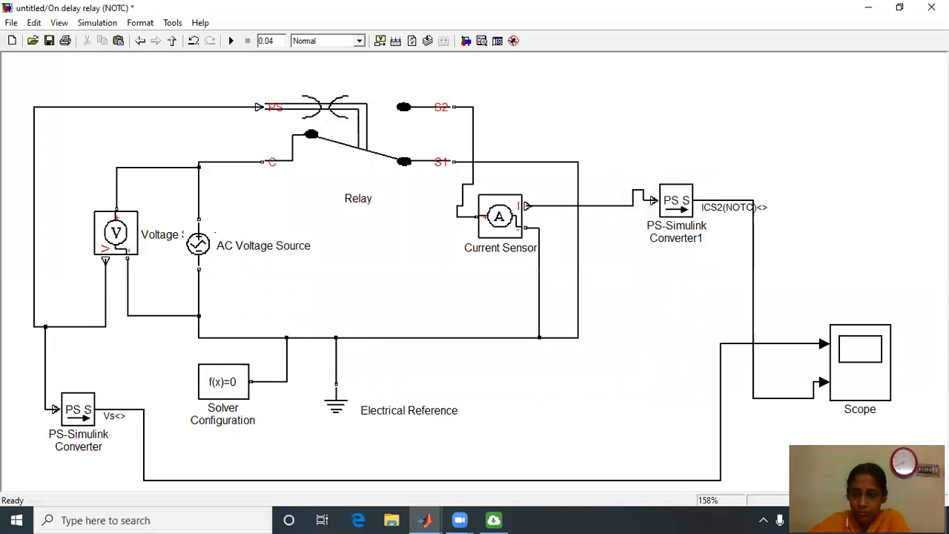
- Apply the Scope parameters with two axes and tick labels set to all, and close the Scope
double_click(861, 354)
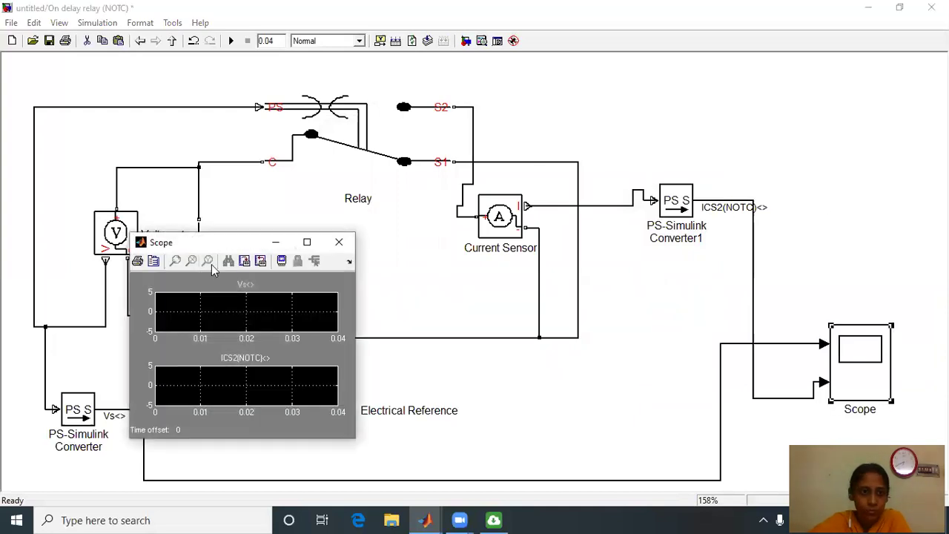
left_click(154, 261)
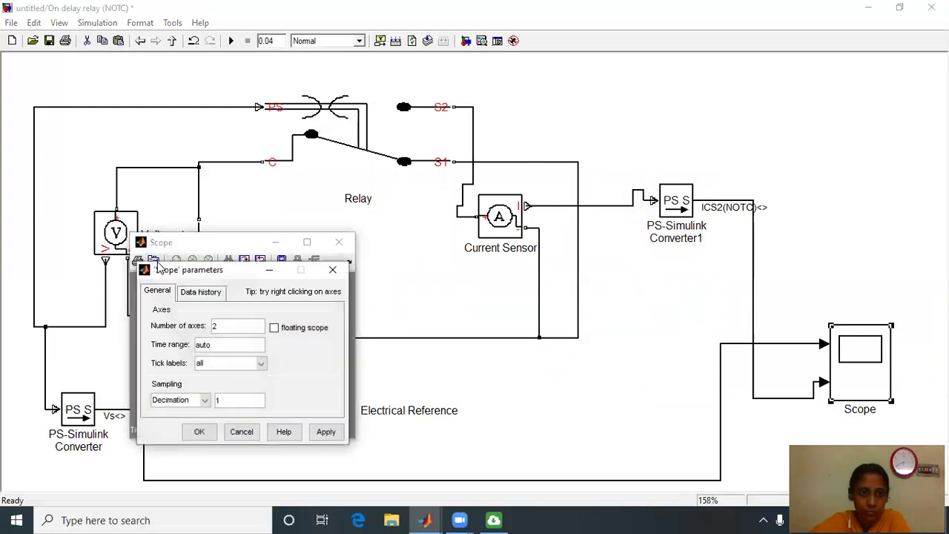
left_click(261, 366)
left_click(324, 430)
left_click(327, 432)
left_click(200, 432)
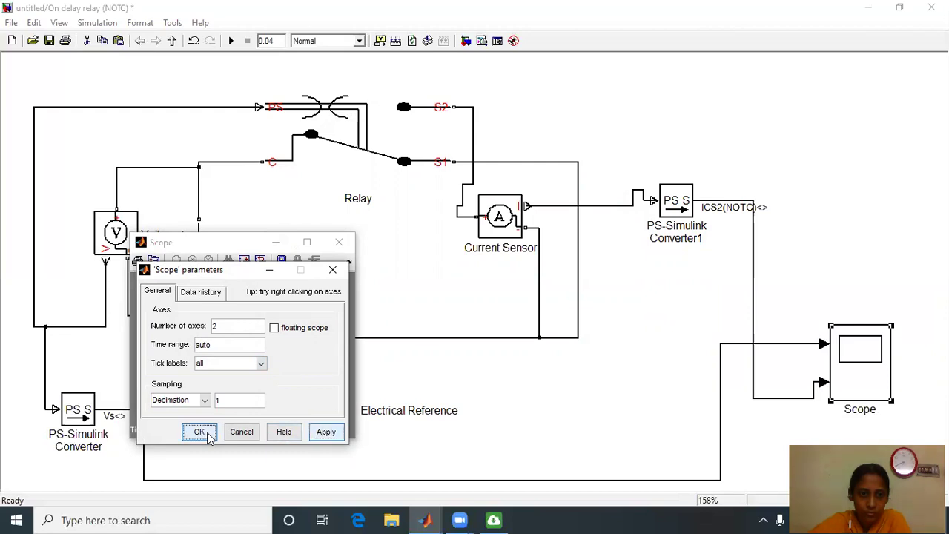
left_click(339, 242)
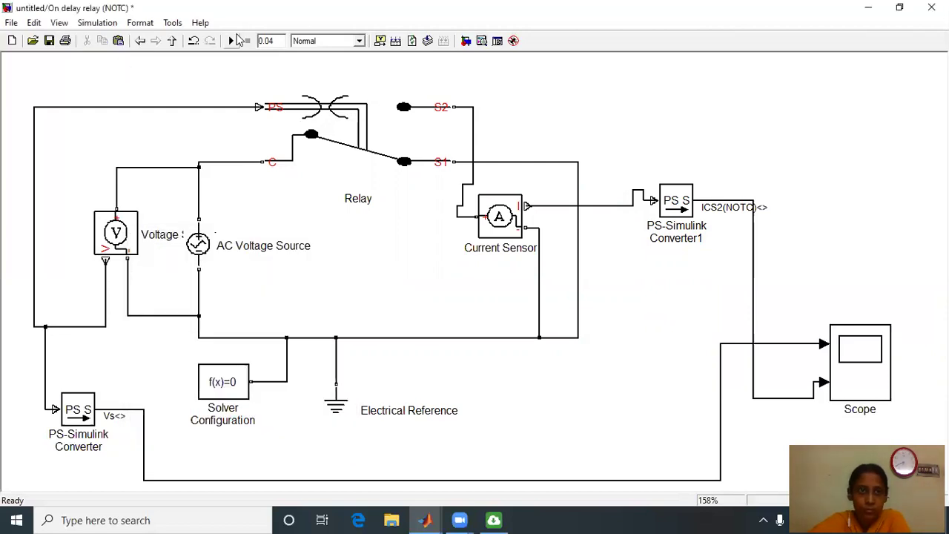
- Run the simulation and examine the autoscaled Vs and ICS2(NOTC) waveforms in the maximized Scope, closing it when done
left_click(231, 41)
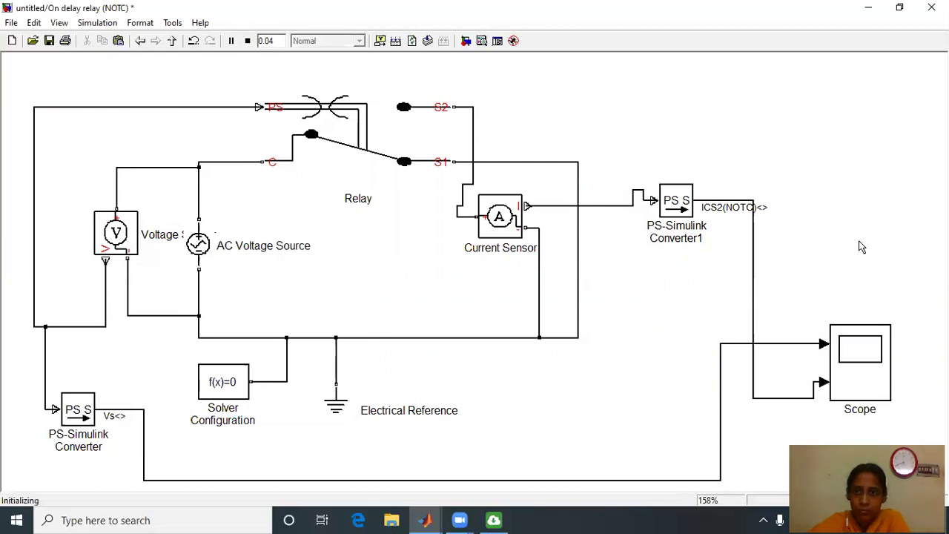
double_click(864, 350)
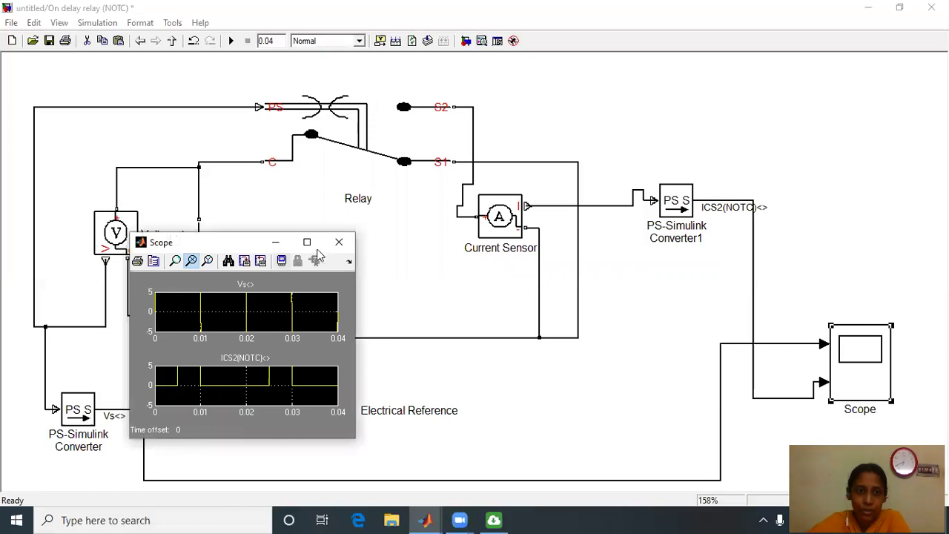
left_click(310, 247)
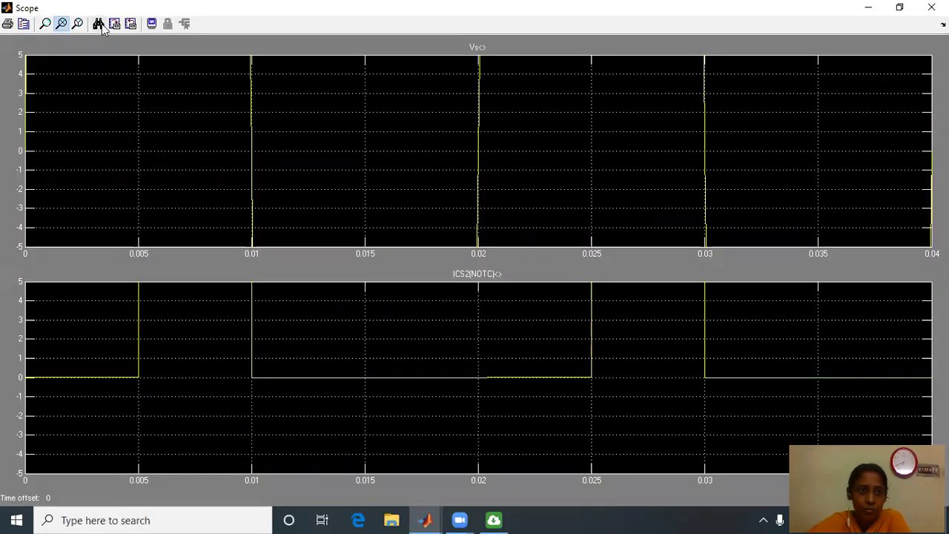
left_click(103, 24)
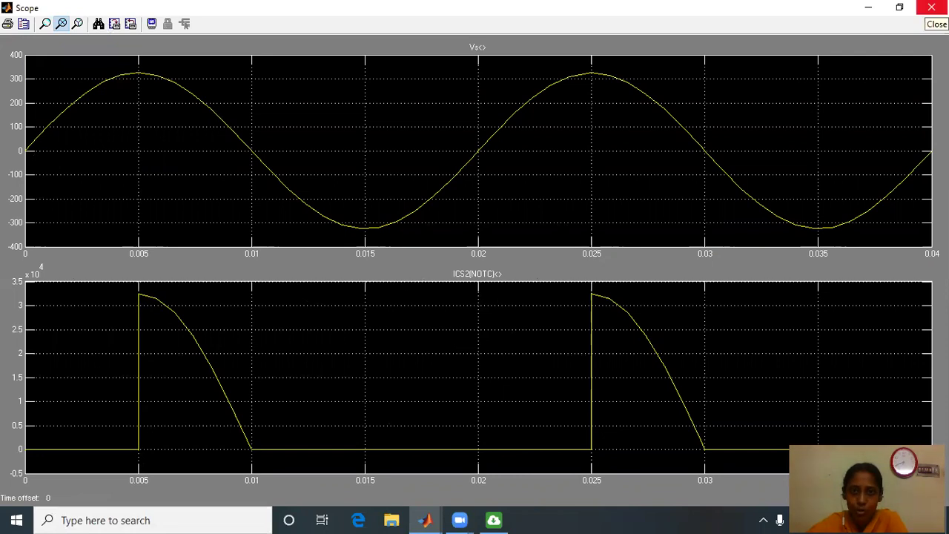
left_click(931, 7)
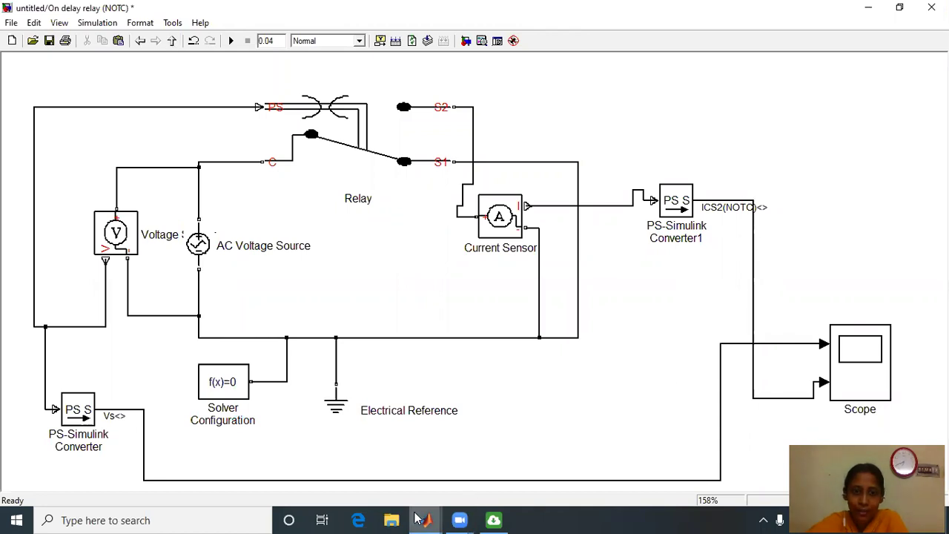
- Search the block library for "out", place an output port above the Scope, and branch the ICS2(NOTC) signal line to it
mouse_move(429, 519)
left_click(383, 461)
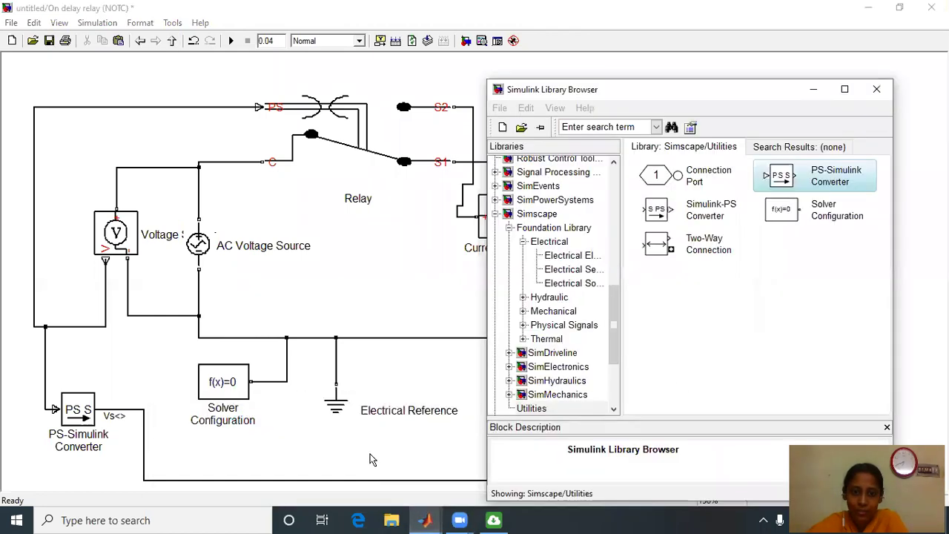
left_click_drag(616, 300, 615, 171)
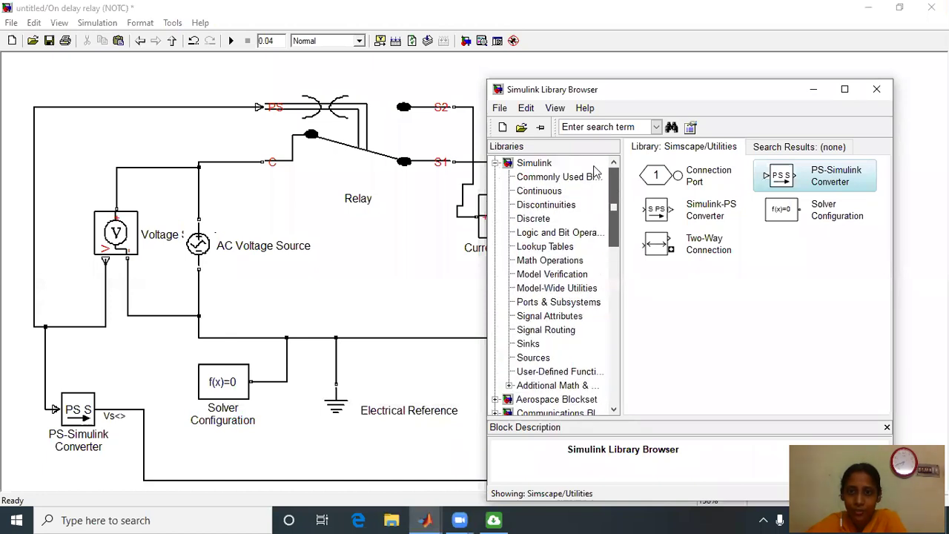
left_click(635, 126)
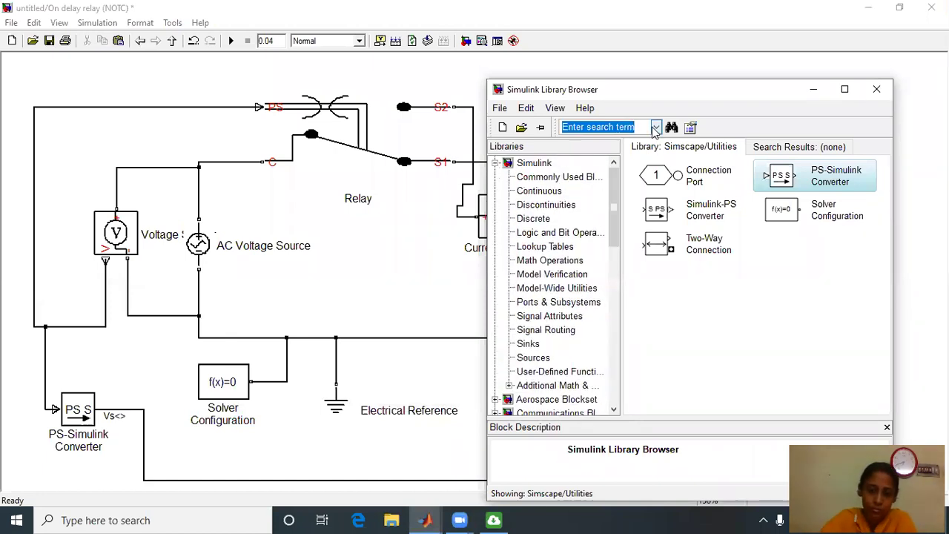
type("out")
key("Return")
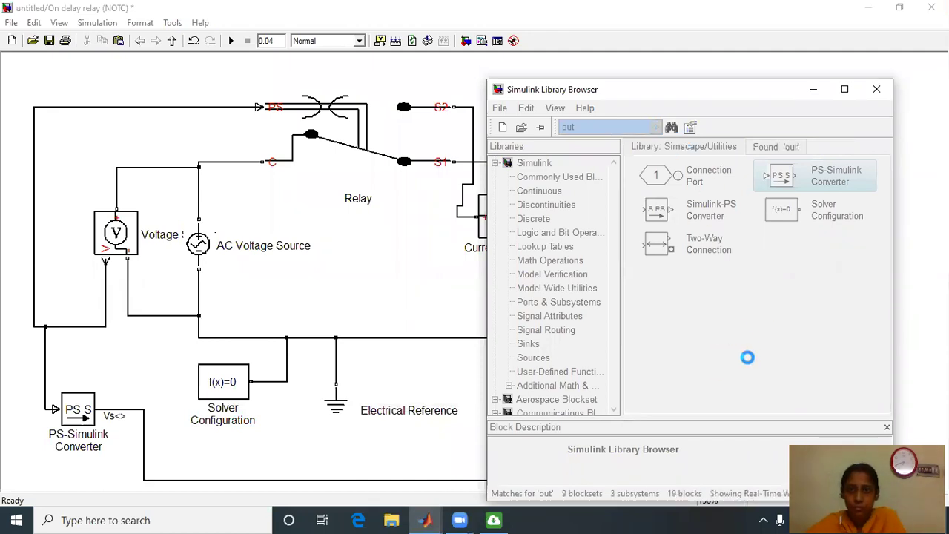
mouse_move(663, 228)
left_mouse_down()
mouse_move(480, 284)
mouse_move(423, 287)
mouse_move(918, 273)
mouse_move(835, 246)
mouse_move(825, 228)
mouse_move(754, 234)
left_mouse_up()
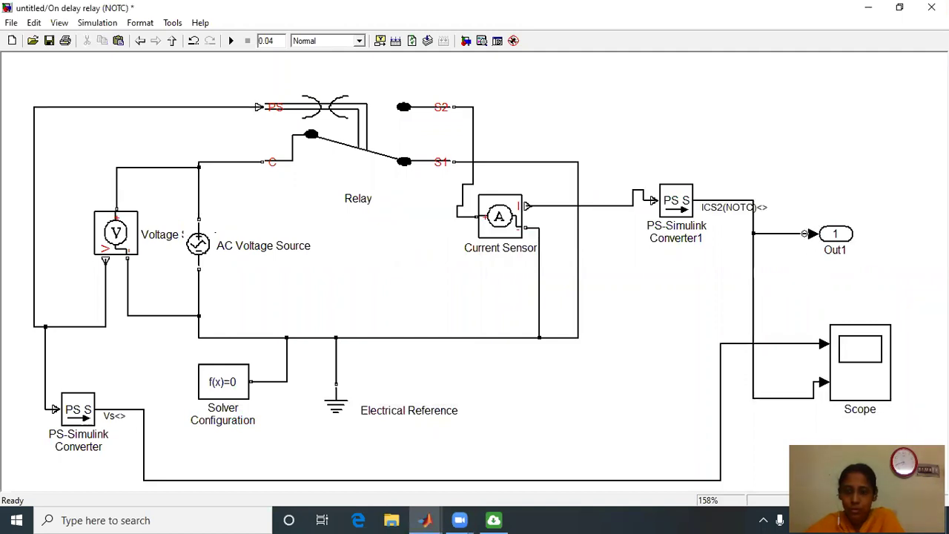
- Copy the NOTC subsystem's output port into the NCTO subsystem and connect it to the ICS1(NCTO) signal line
left_click(838, 235)
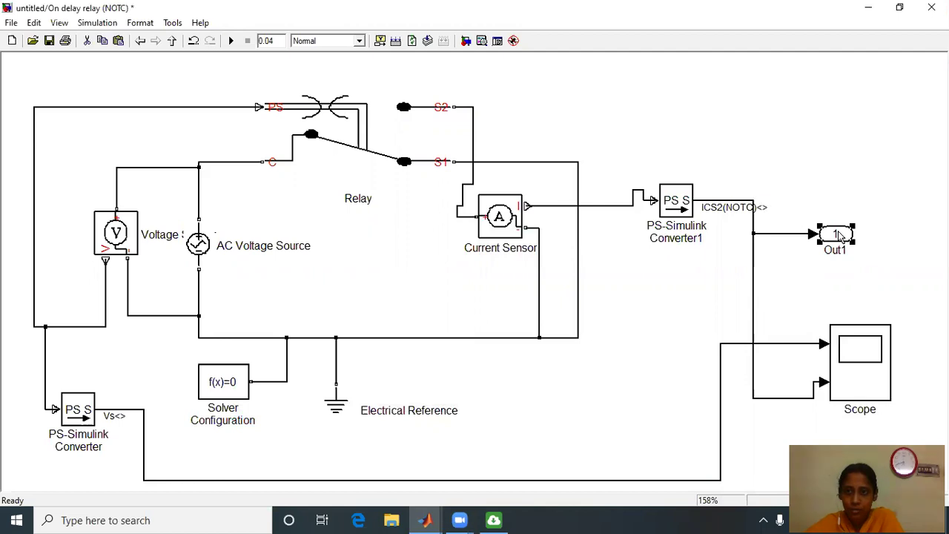
right_click(839, 236)
left_click(840, 262)
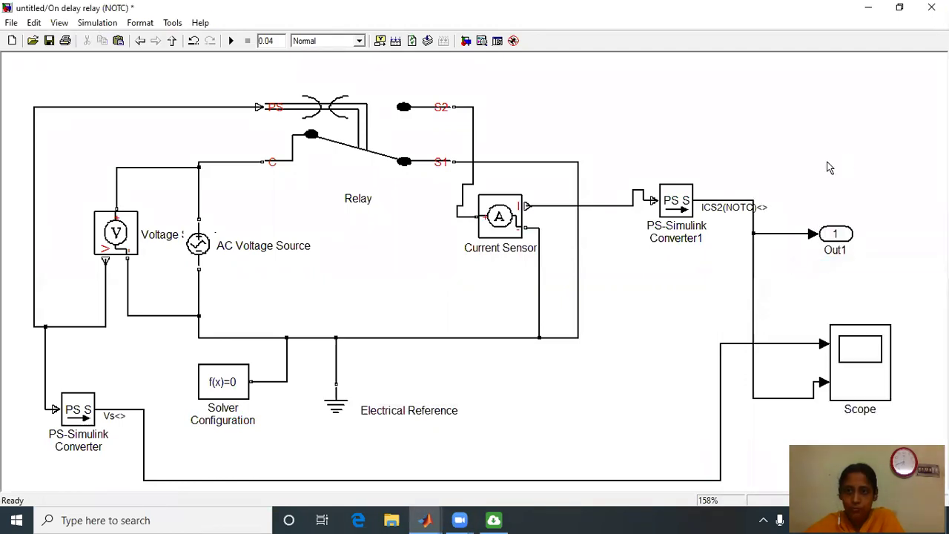
left_click(171, 40)
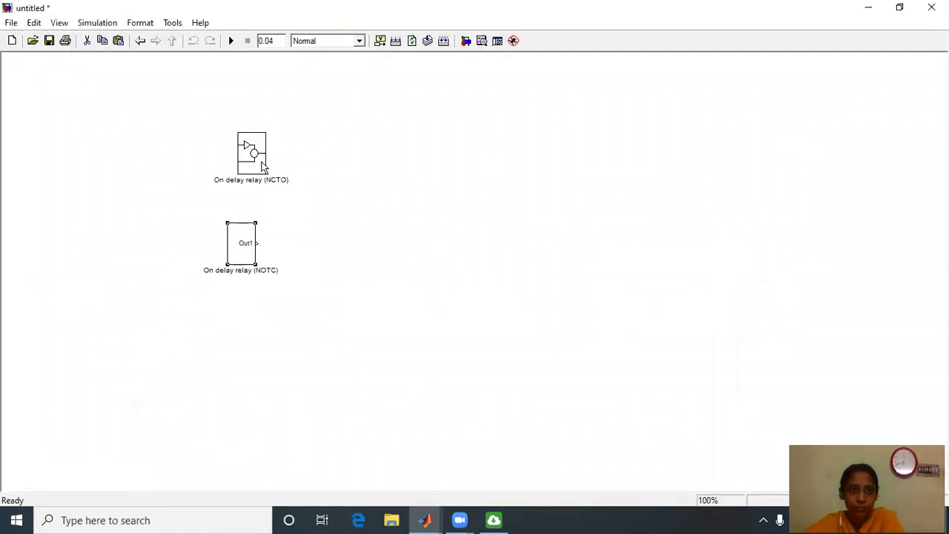
double_click(252, 152)
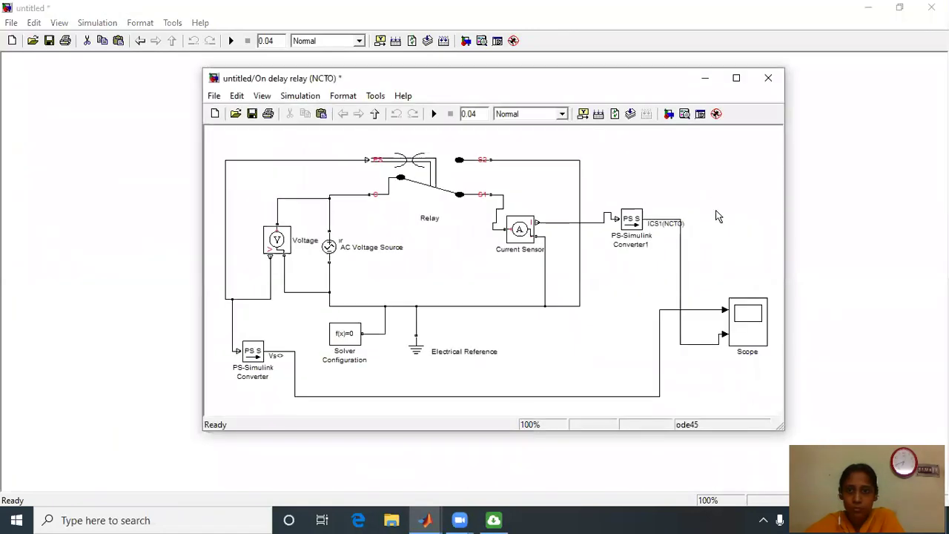
right_click(711, 224)
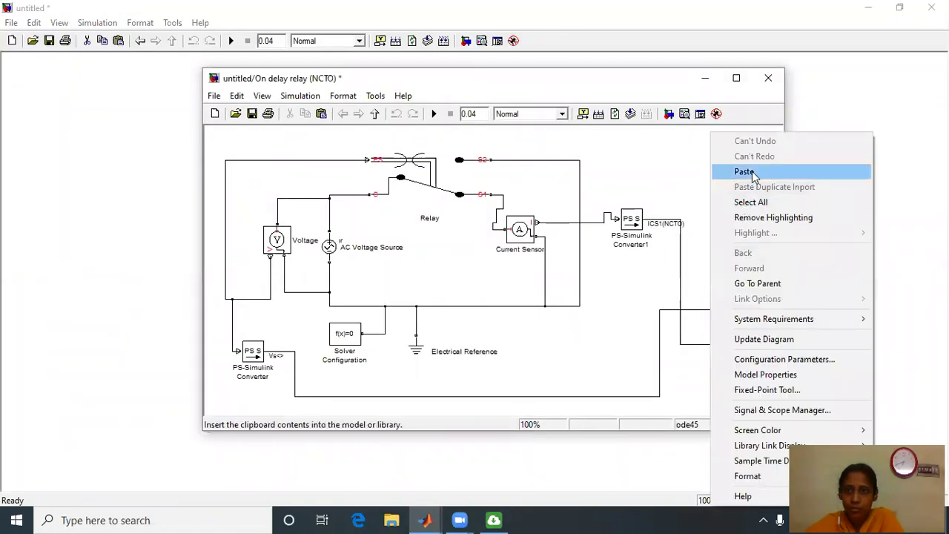
left_click(730, 170)
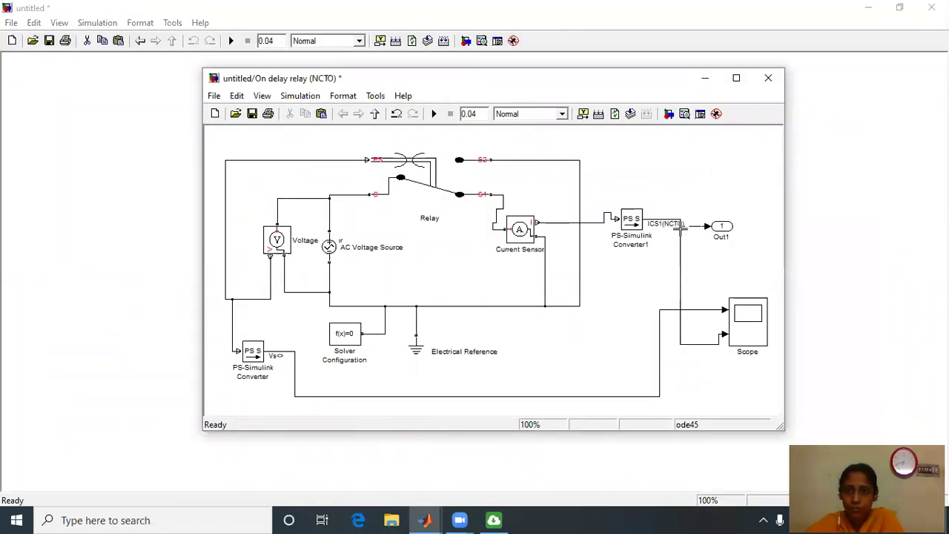
- Duplicate the output port below the Scope in the NCTO subsystem and branch the Vs signal line to it
right_click(687, 381)
left_click(723, 40)
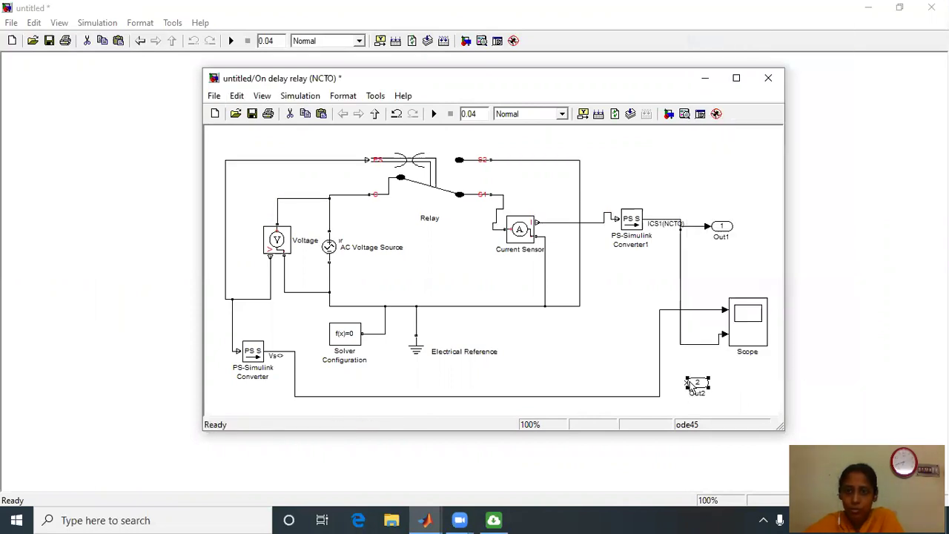
left_click_drag(687, 382, 665, 381)
- Copy the NCTO subsystem's Scope into the top-level model and place it to the right of the relay subsystems
left_click(751, 317)
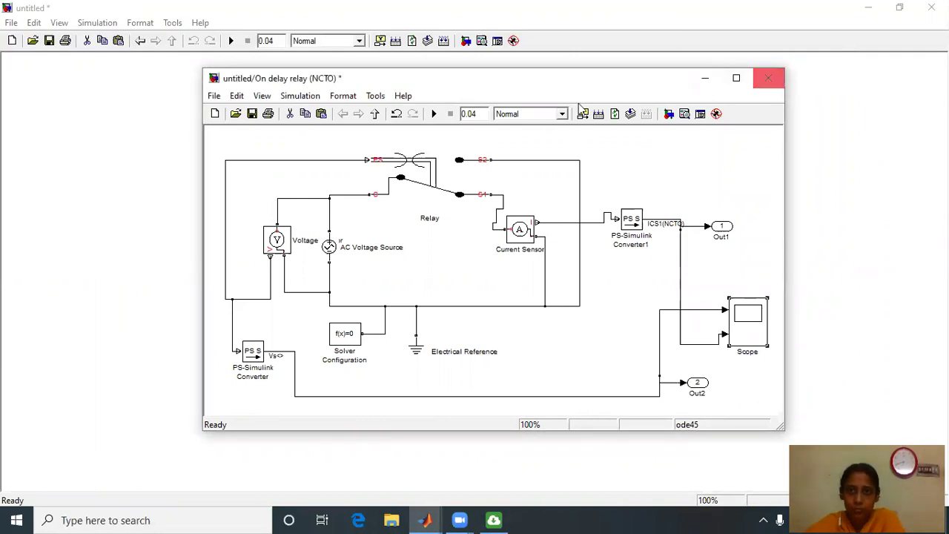
left_click(376, 114)
left_click(428, 269)
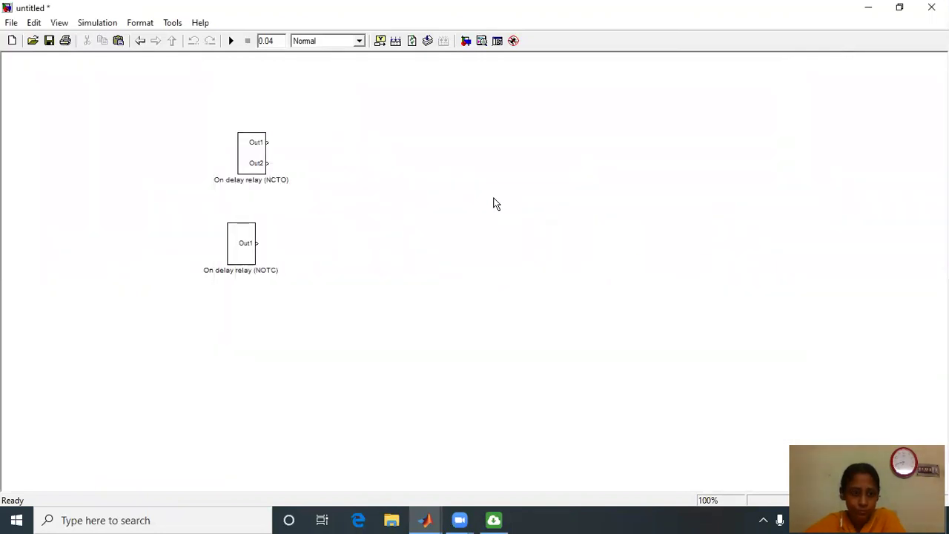
key("ctrl+v")
left_click_drag(447, 292, 435, 189)
- Set the top-level Scope's number of axes to 3 and close the Scope
double_click(434, 187)
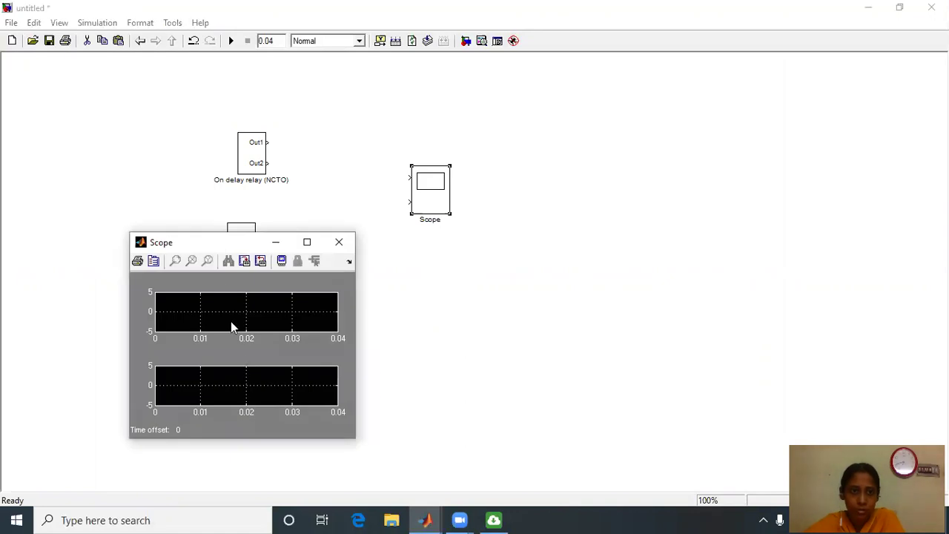
left_click(153, 263)
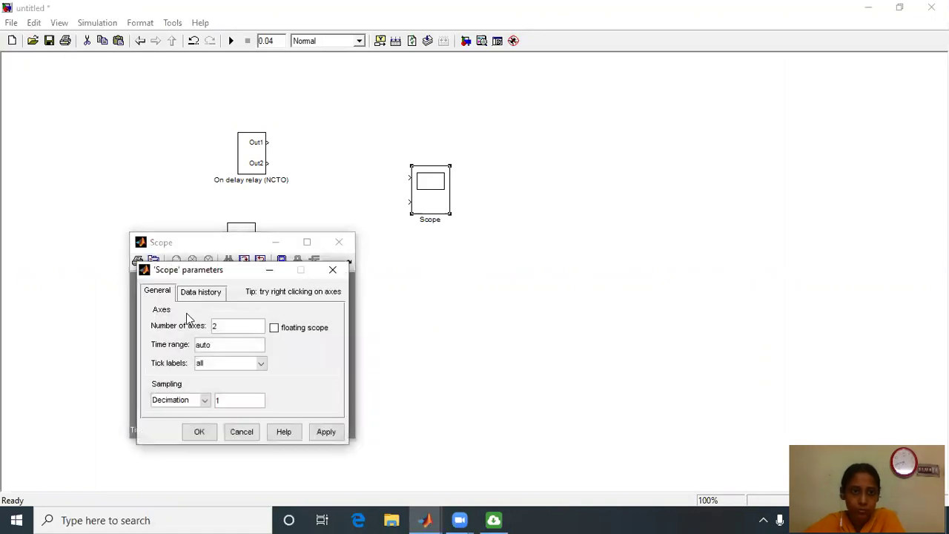
double_click(215, 326)
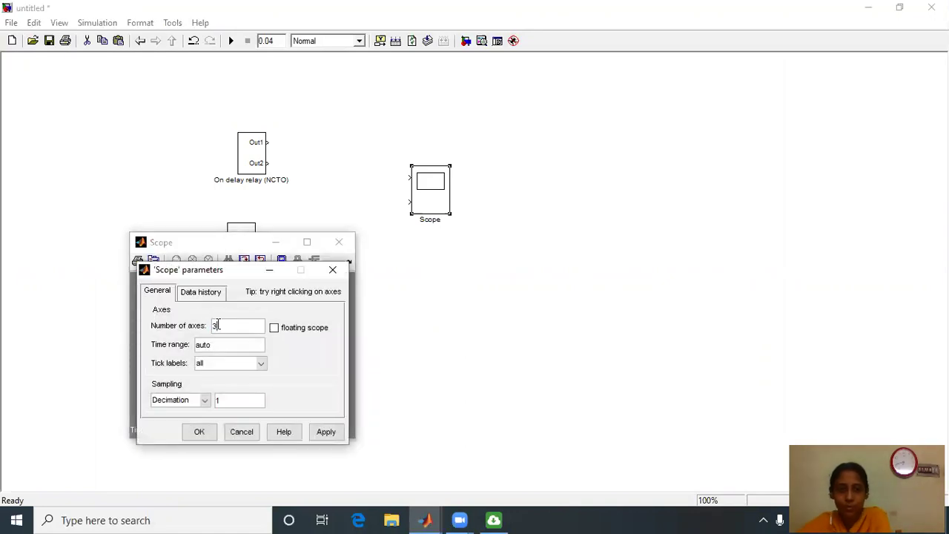
left_click(327, 433)
left_click(200, 432)
left_click(479, 341)
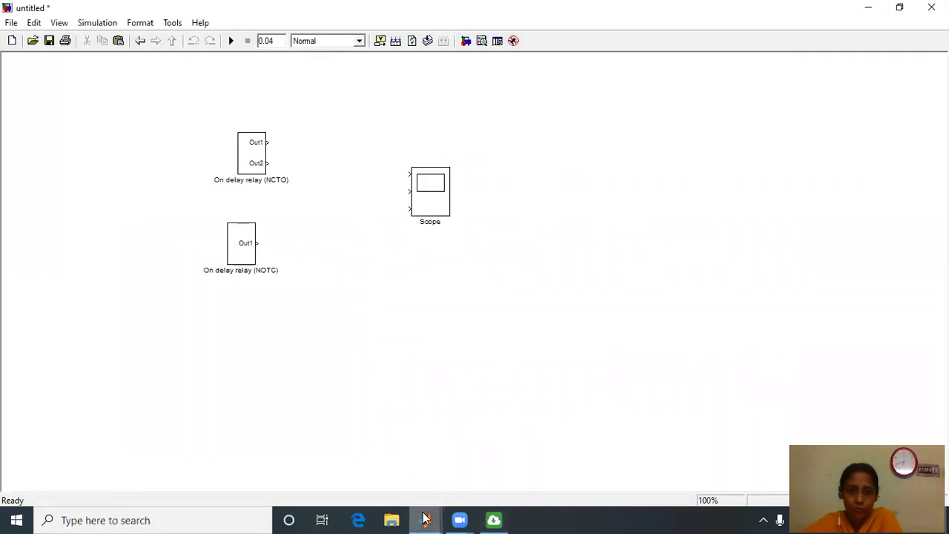
- Wire NCTO Out2, NCTO Out1 and NOTC Out1 to the Scope's first, second and third inputs respectively, repositioning the Scope for clear routing
mouse_move(426, 519)
left_click(665, 410)
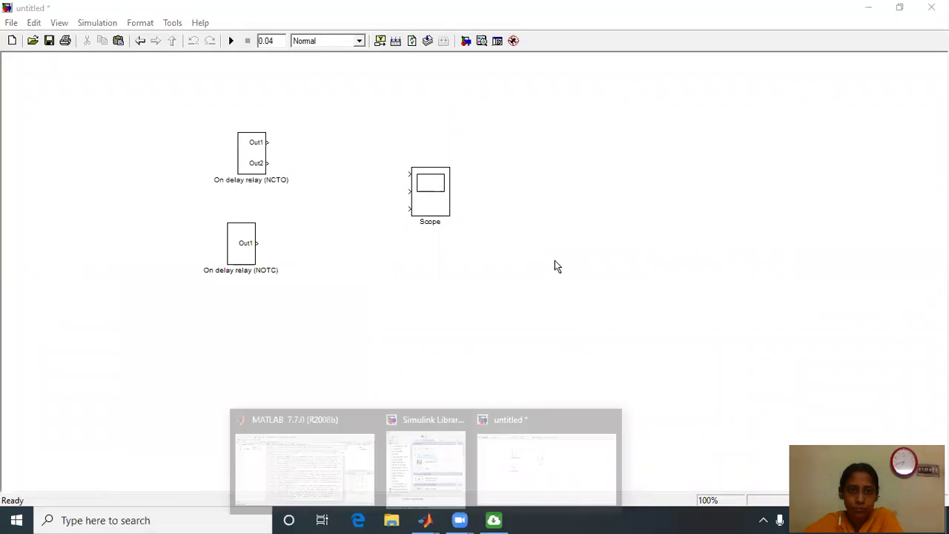
left_click_drag(433, 184, 389, 188)
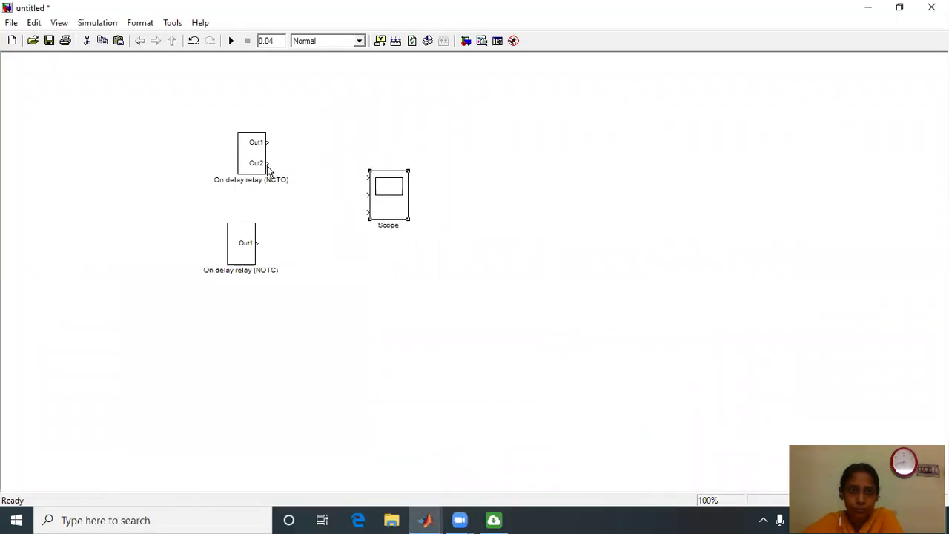
double_click(249, 158)
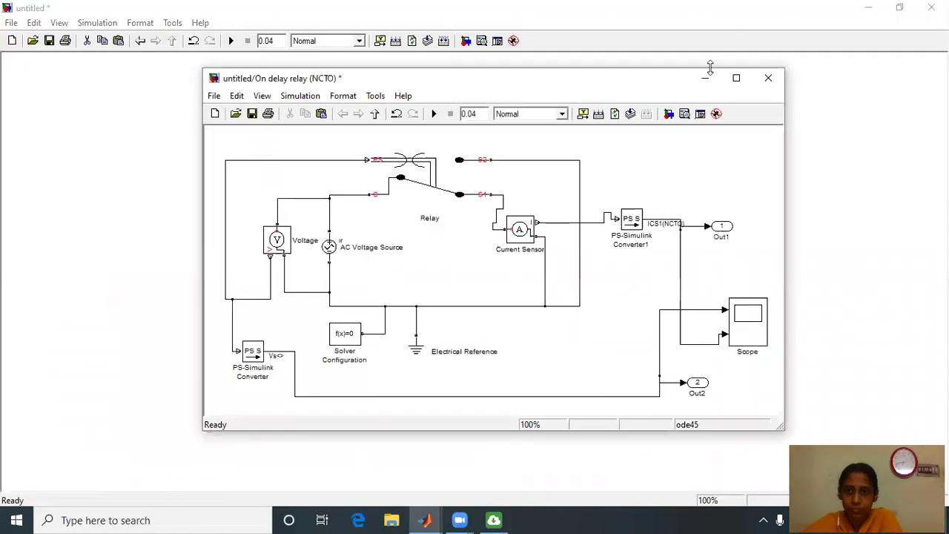
left_click(374, 114)
left_click_drag(267, 163, 369, 178)
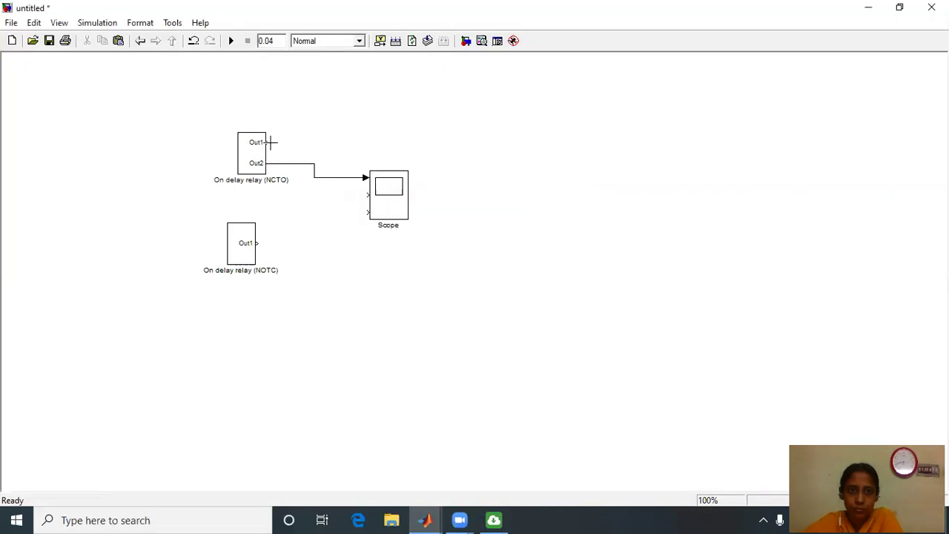
mouse_move(312, 169)
left_mouse_down()
mouse_move(354, 195)
mouse_move(421, 190)
left_mouse_up()
left_click_drag(258, 244, 386, 216)
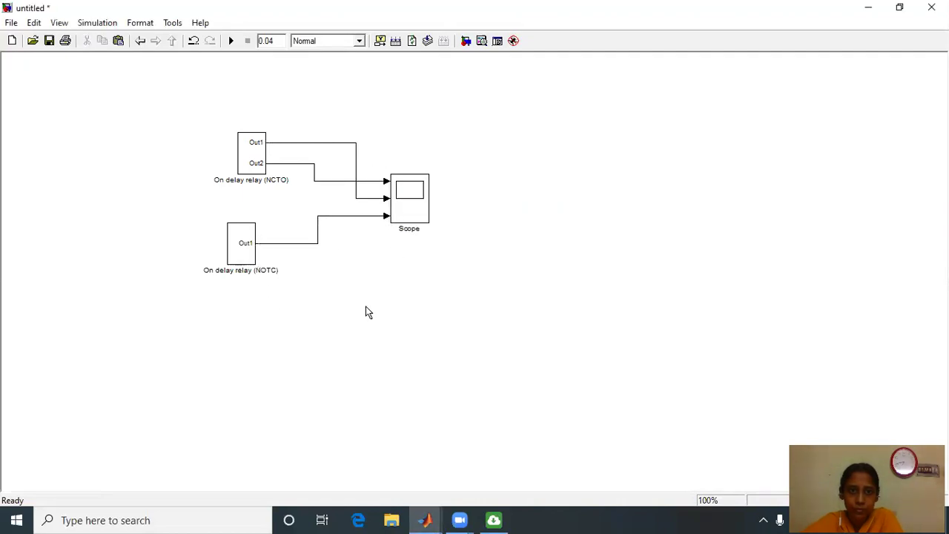
- Set Show propagated signals to on for output port 1 (Out1) of the NCTO subsystem
left_click(250, 152)
right_click(250, 151)
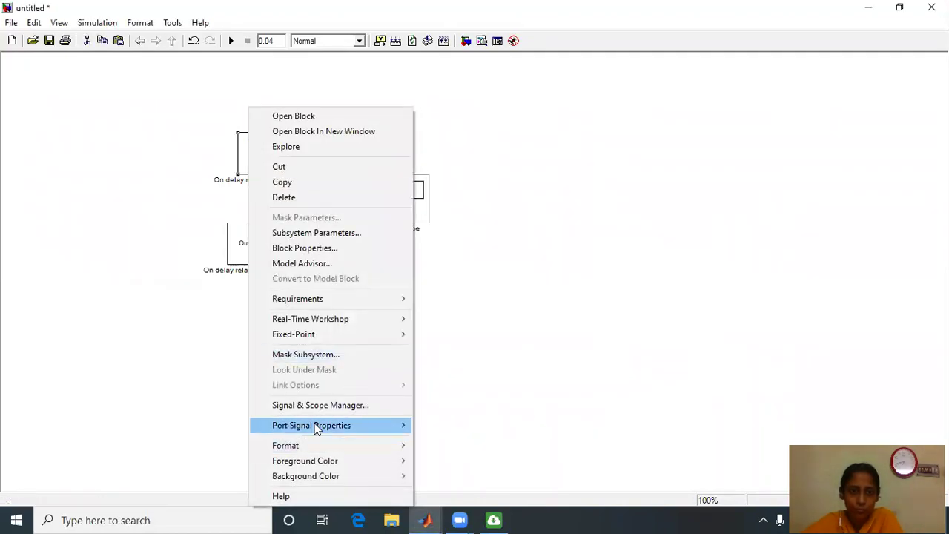
mouse_move(327, 428)
mouse_move(461, 442)
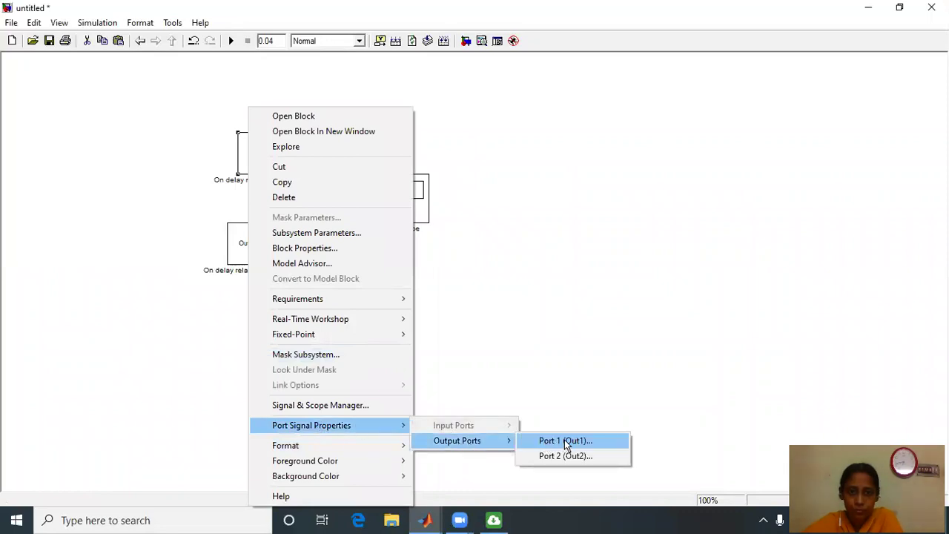
left_click(563, 441)
left_click(615, 158)
left_click(603, 178)
left_click(594, 347)
left_click(424, 348)
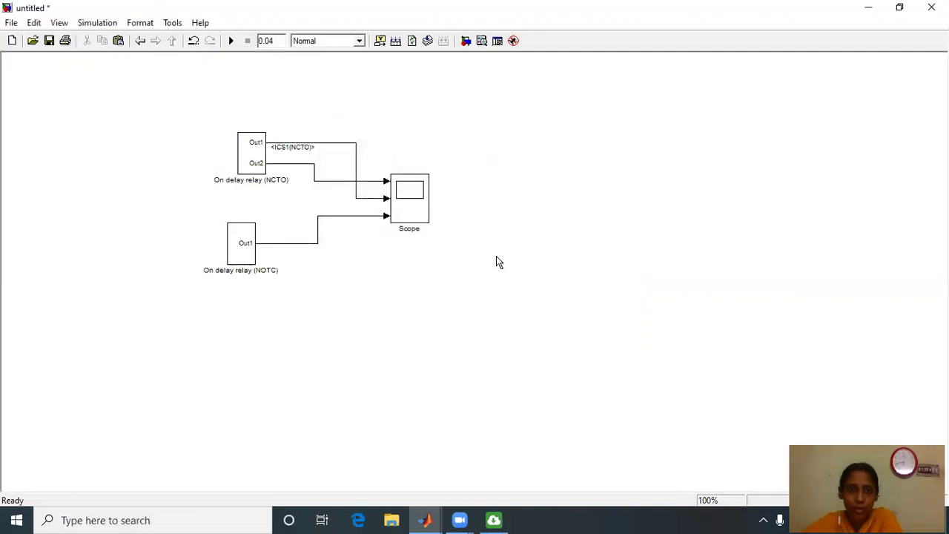
- Set Show propagated signals to on for output port 2 (Out2) of the NCTO subsystem
right_click(252, 159)
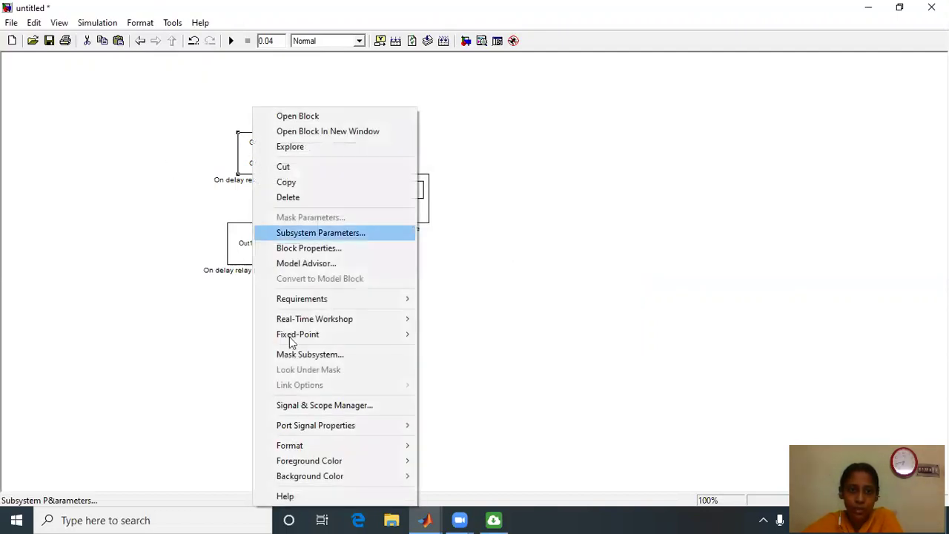
mouse_move(371, 430)
mouse_move(500, 444)
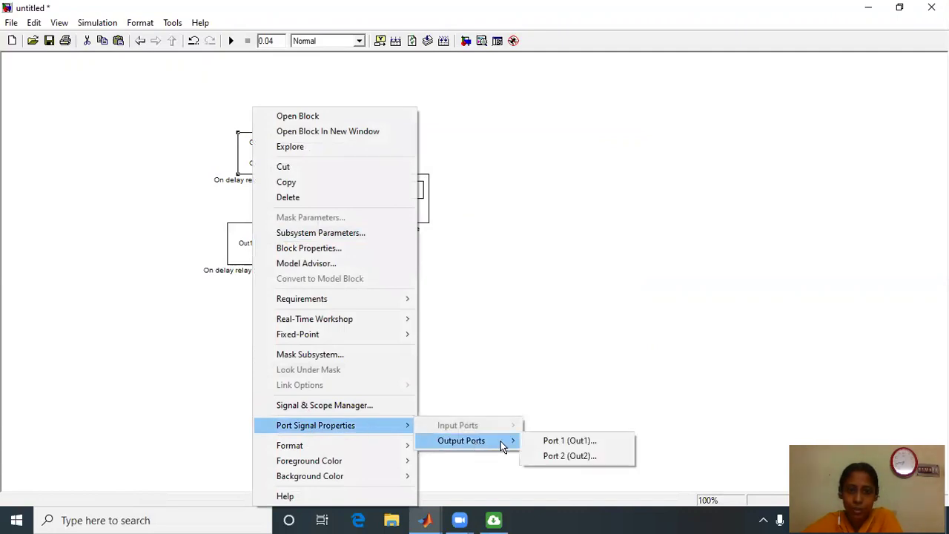
left_click(571, 456)
left_click(613, 158)
left_click(600, 180)
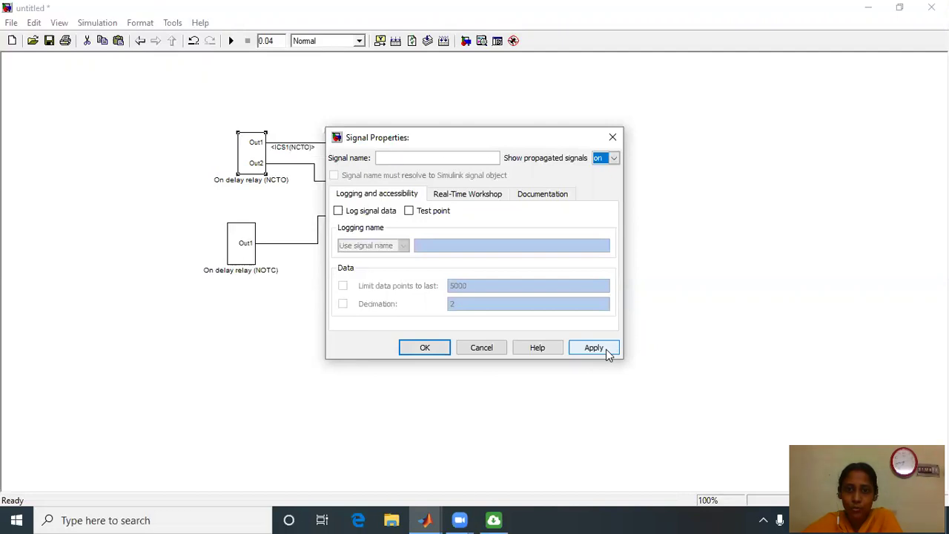
left_click(606, 348)
key("Return")
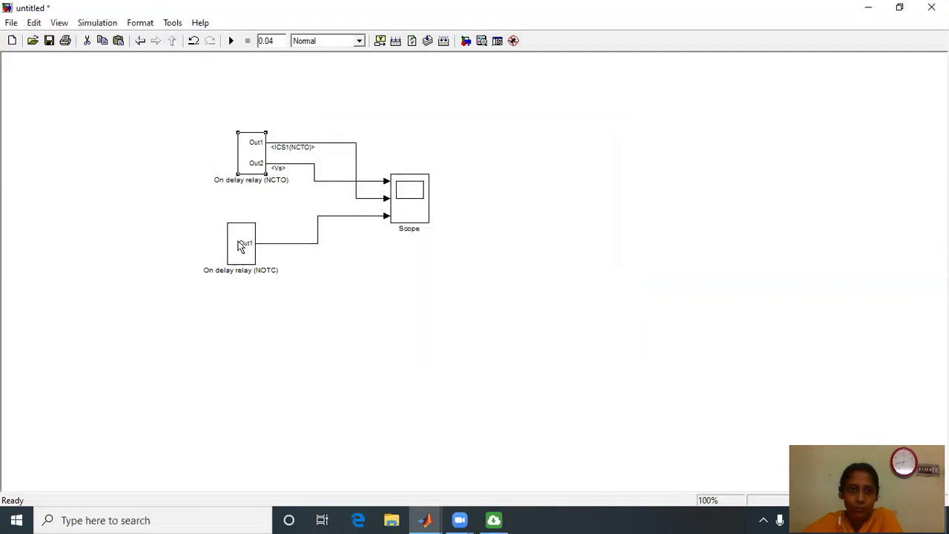
- Set Show propagated signals to on for output port 1 (Out1) of the NOTC subsystem
right_click(240, 246)
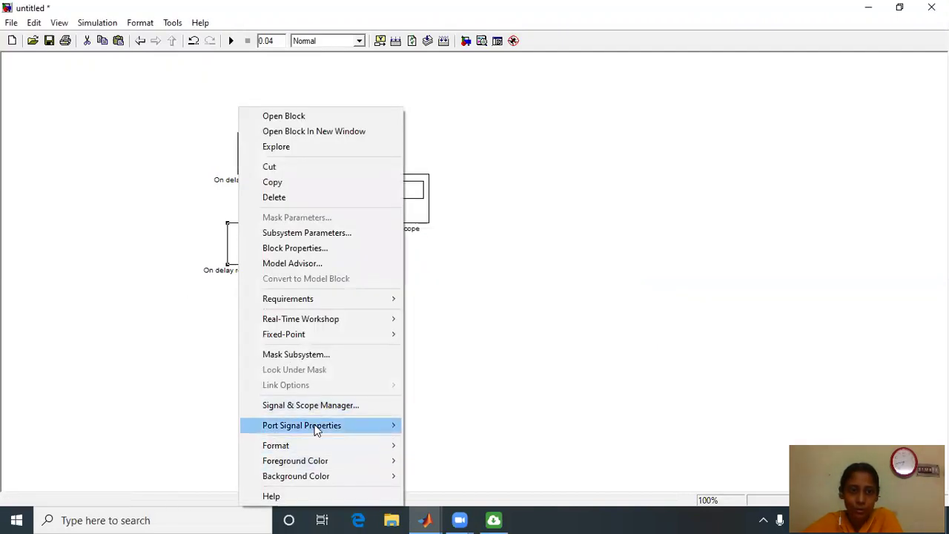
mouse_move(319, 428)
mouse_move(489, 443)
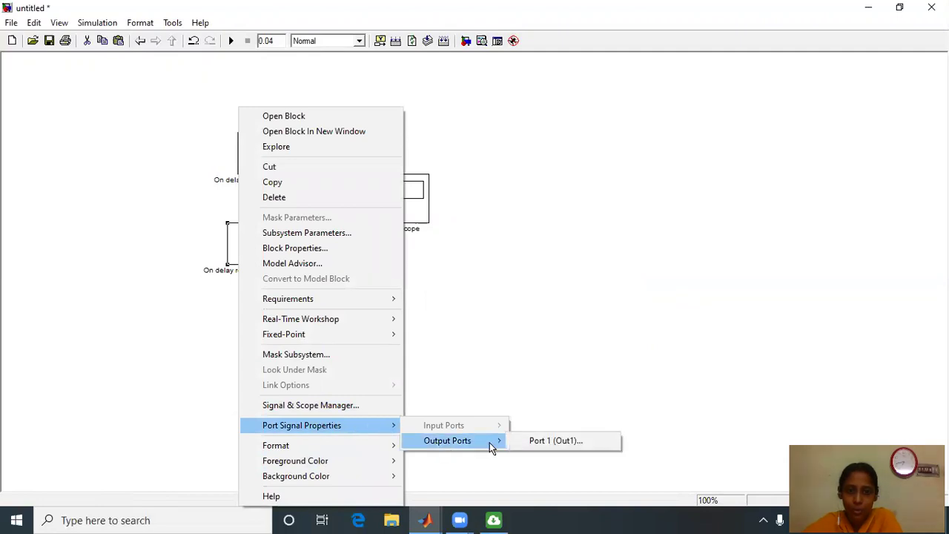
left_click(554, 441)
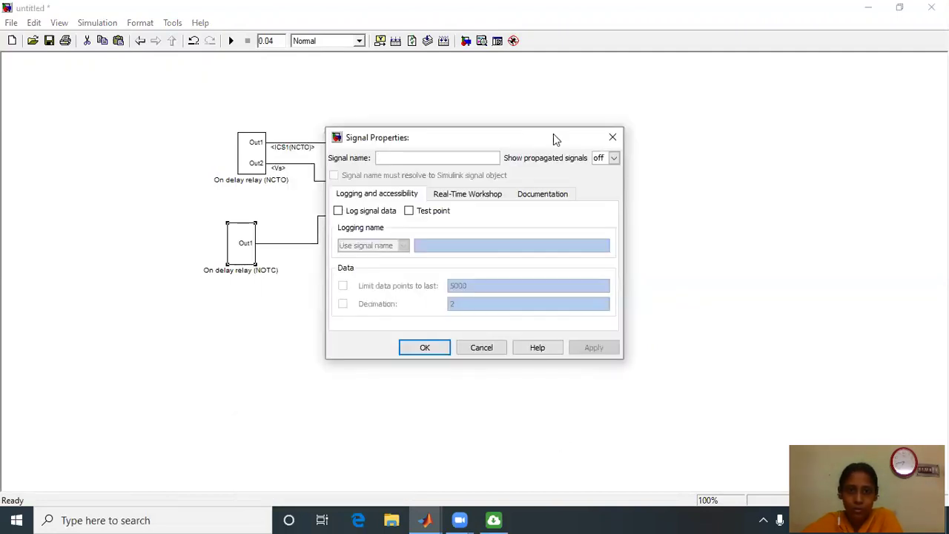
left_click(615, 158)
left_click(616, 184)
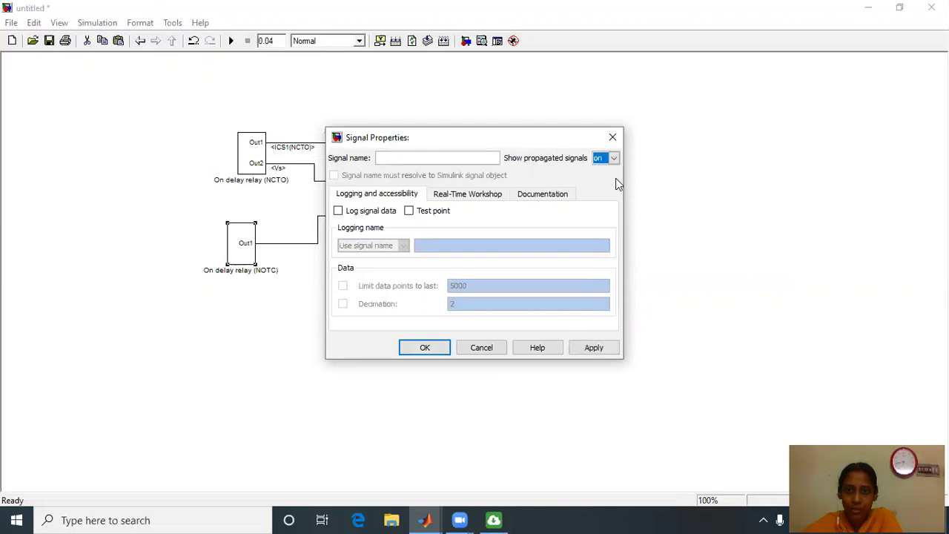
left_click(594, 347)
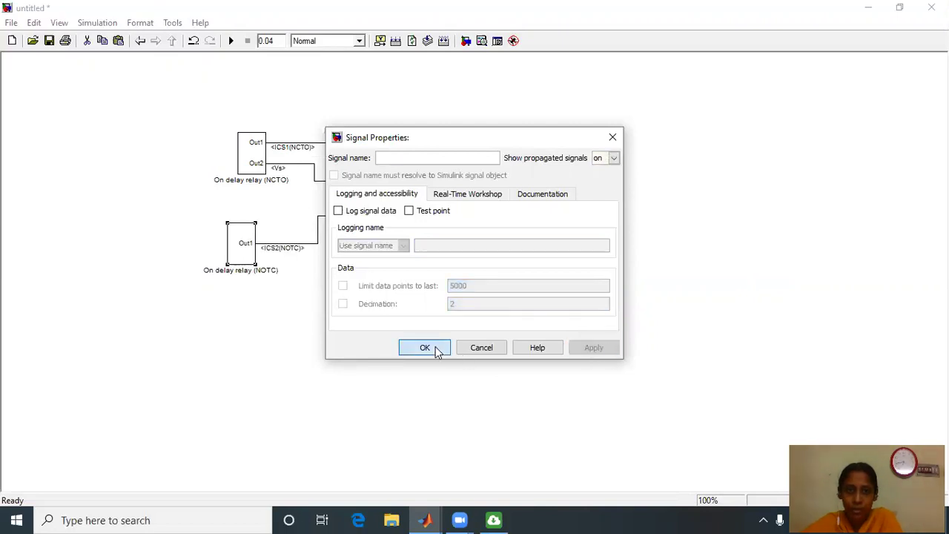
left_click(434, 350)
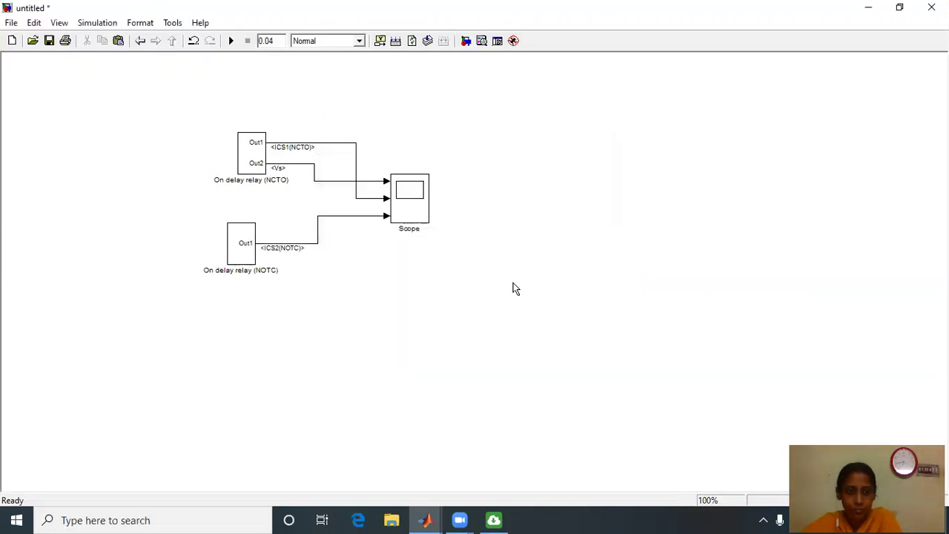
- Enlarge the top-level diagram and move both relay subsystems and the Scope together toward the upper left of the canvas
double_click(245, 166)
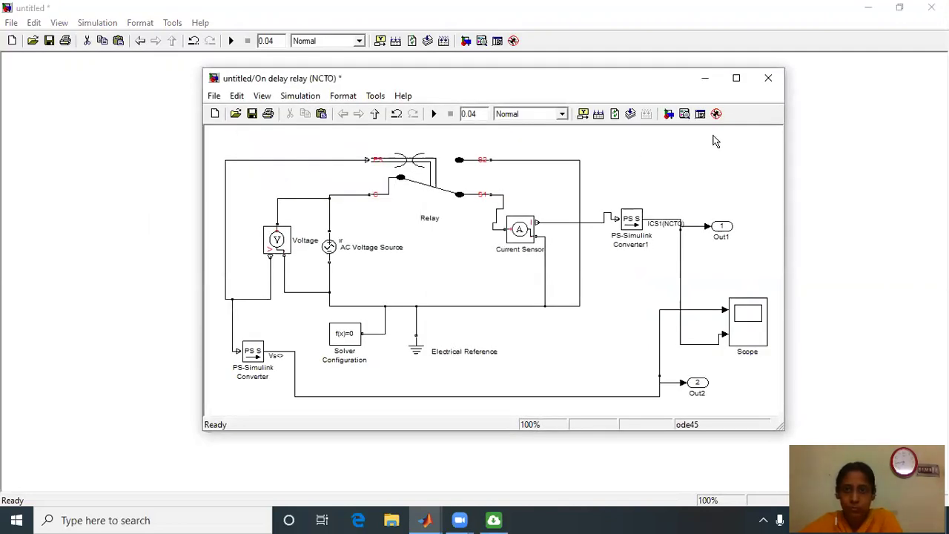
left_click(376, 114)
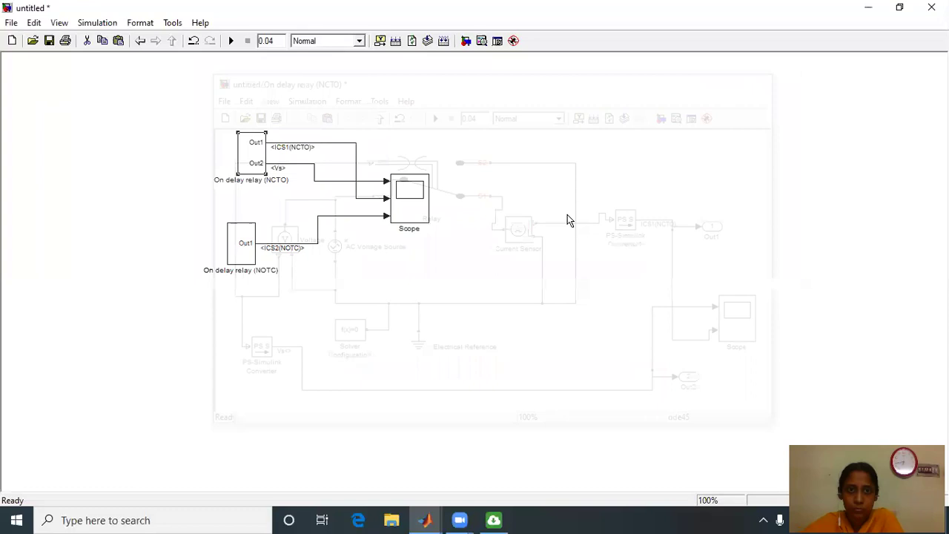
key("r")
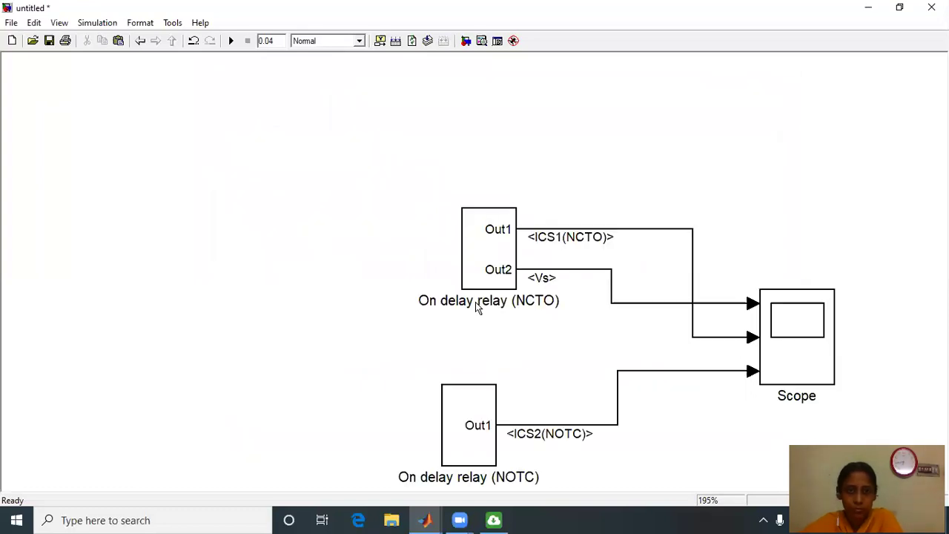
key("ctrl+a")
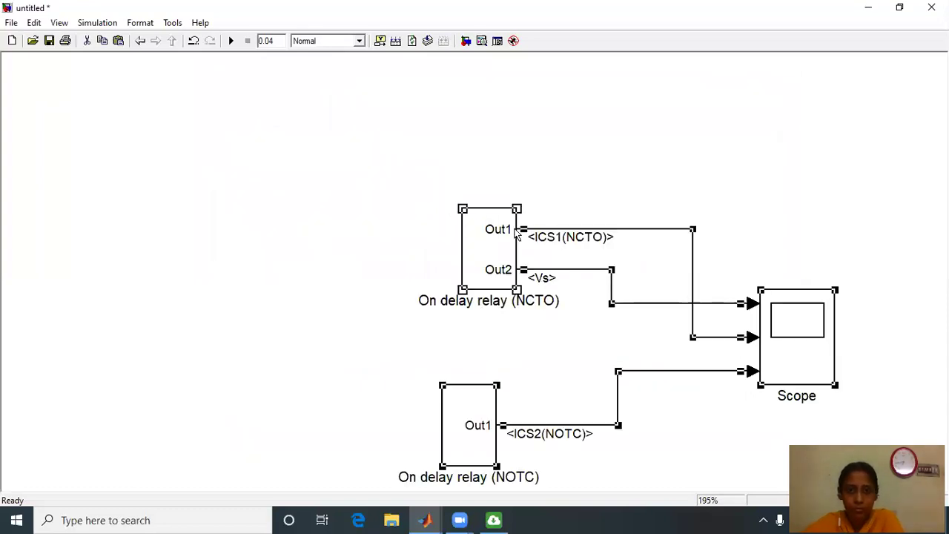
left_click_drag(489, 240, 271, 144)
left_click(642, 145)
- Run the simulation, show the Scope's waveforms full screen and autoscale all three axes
left_click(231, 41)
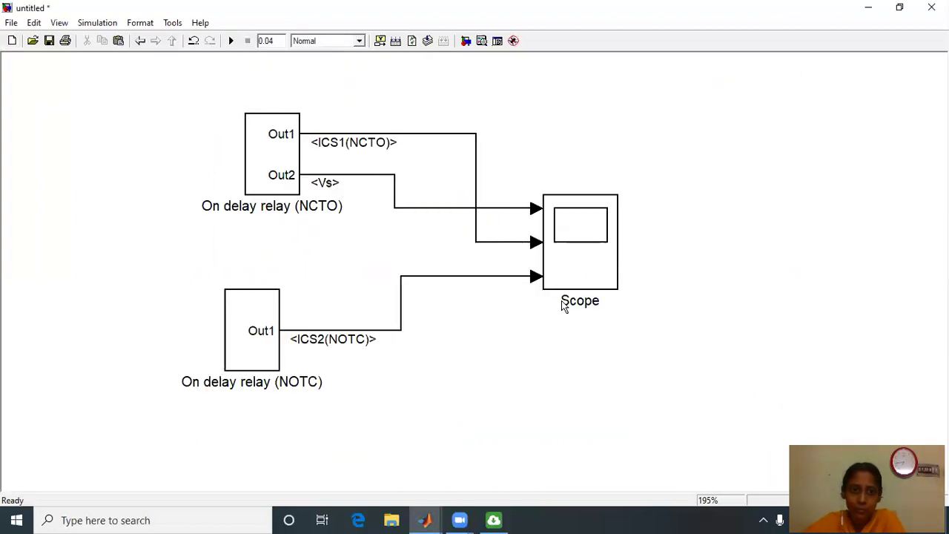
double_click(586, 245)
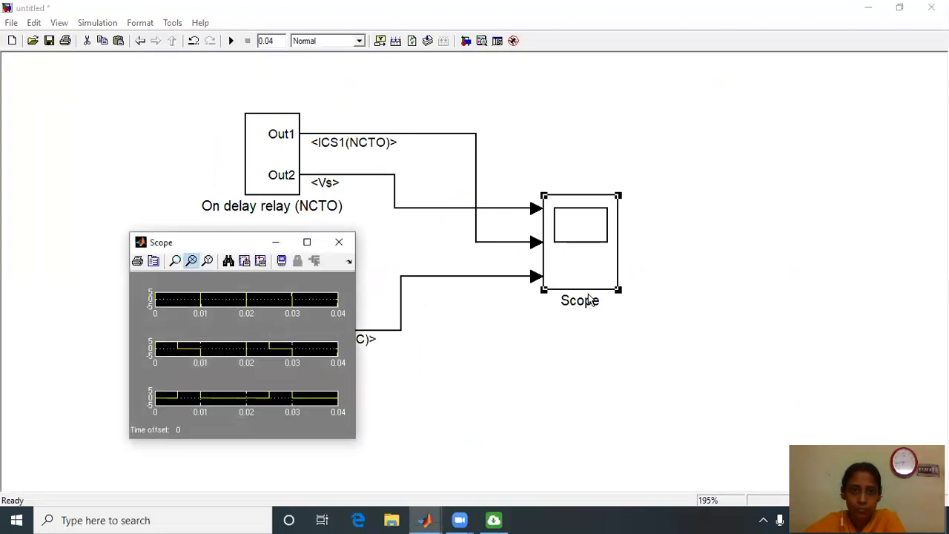
left_click(309, 243)
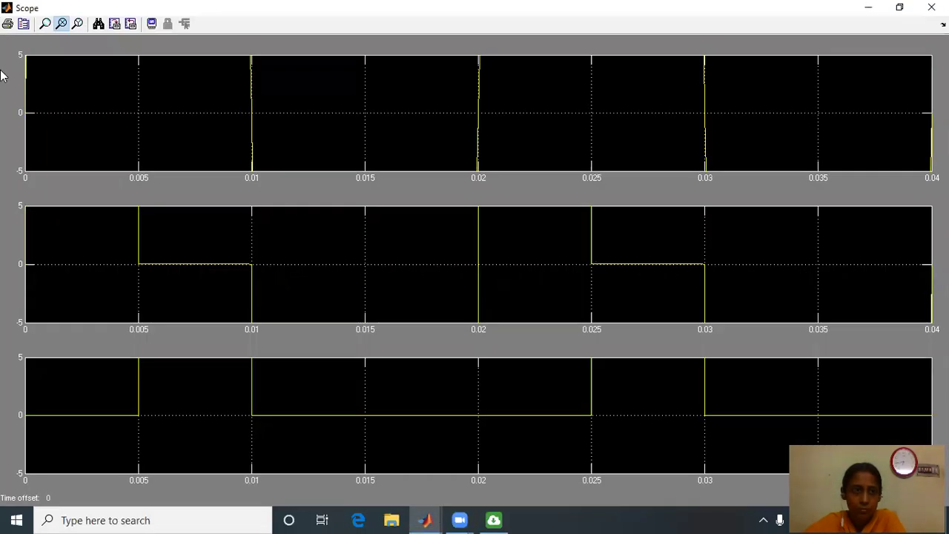
left_click(96, 25)
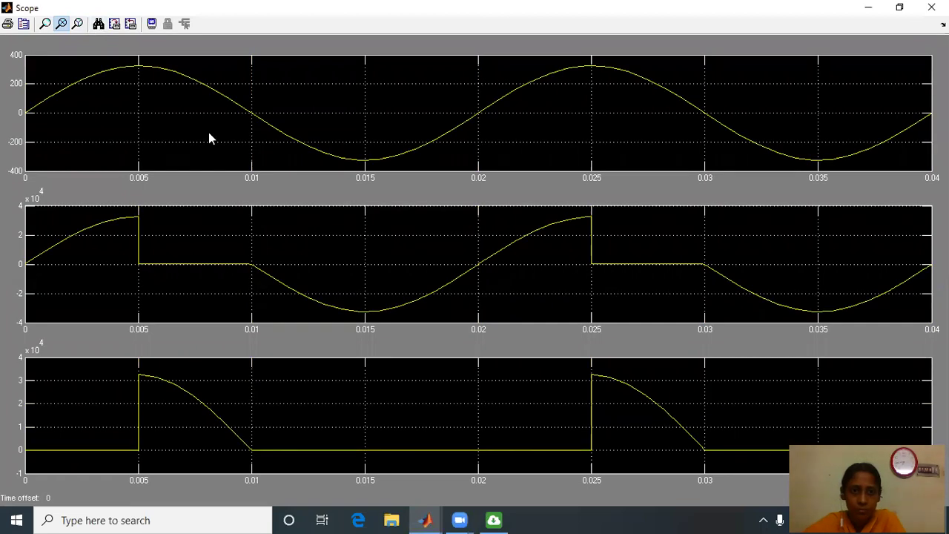
- Set the Scope's tick labels to all, apply the parameters and close the Scope display
left_click(23, 23)
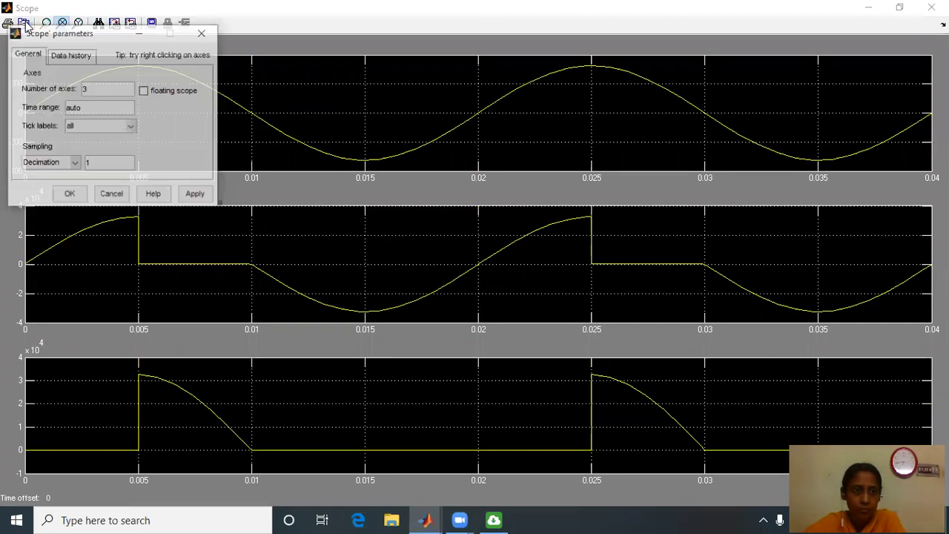
left_click(130, 126)
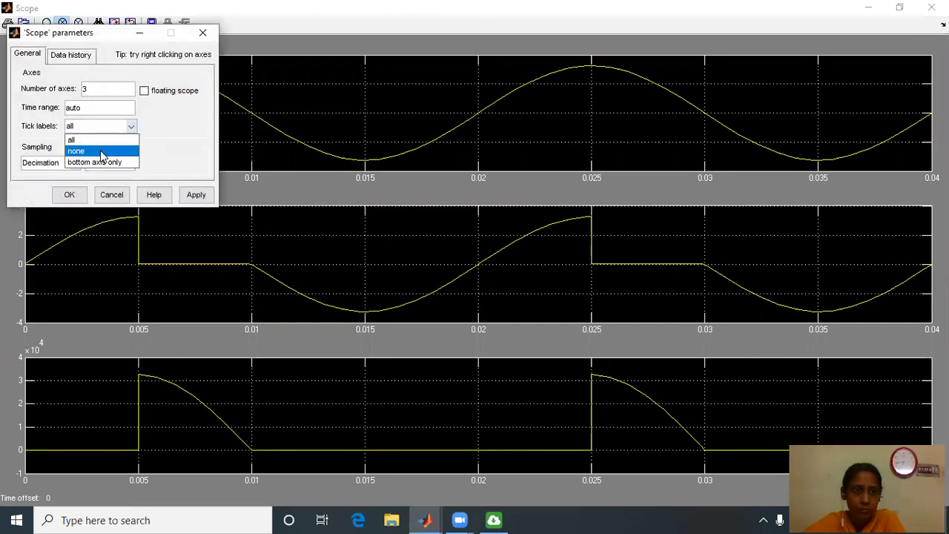
left_click(80, 140)
left_click(209, 197)
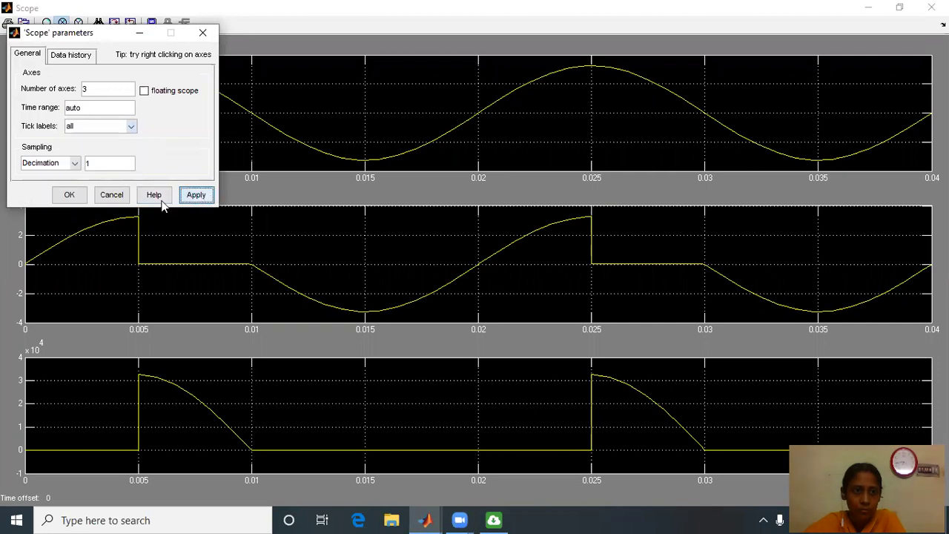
left_click(82, 198)
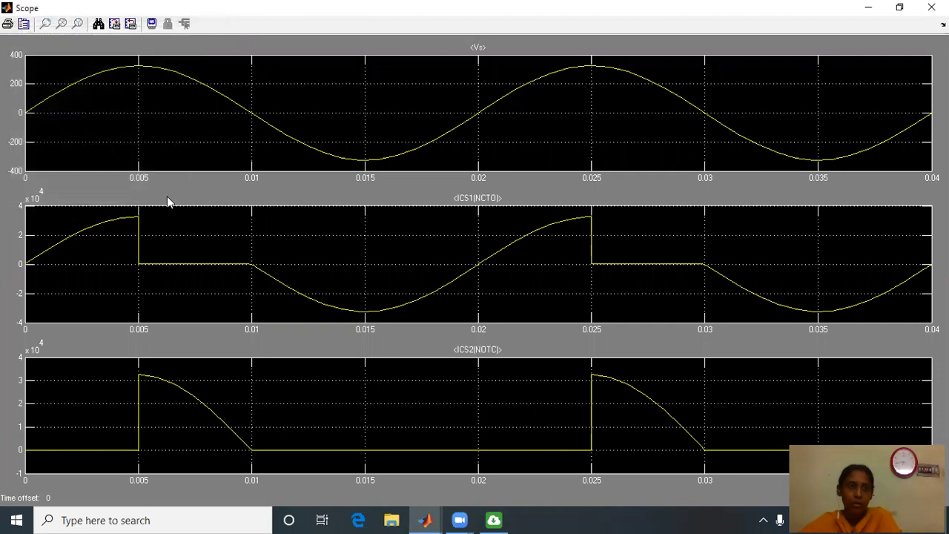
left_click(932, 6)
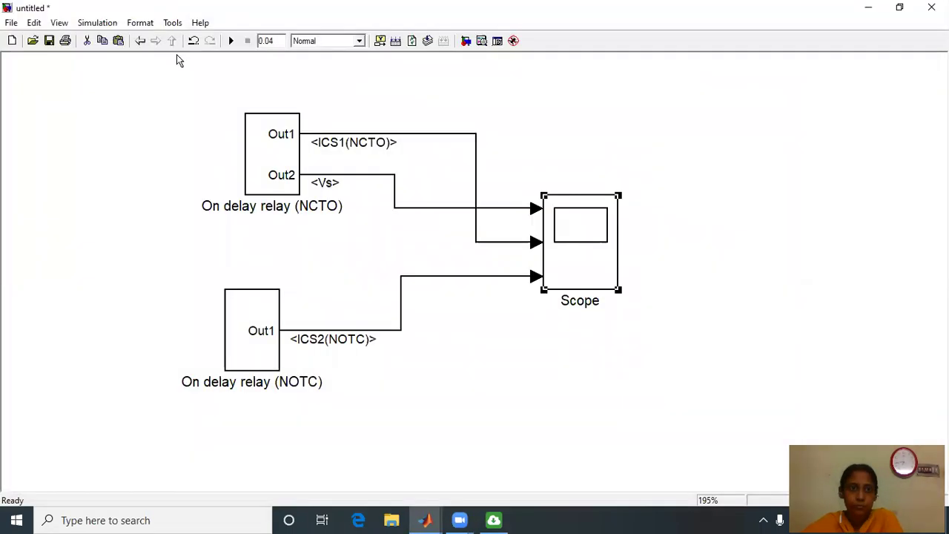
- Rerun the simulation and examine the Scope's voltage and current waveforms zoomed along the time axis to 0–0.01 s
left_click(231, 40)
double_click(599, 230)
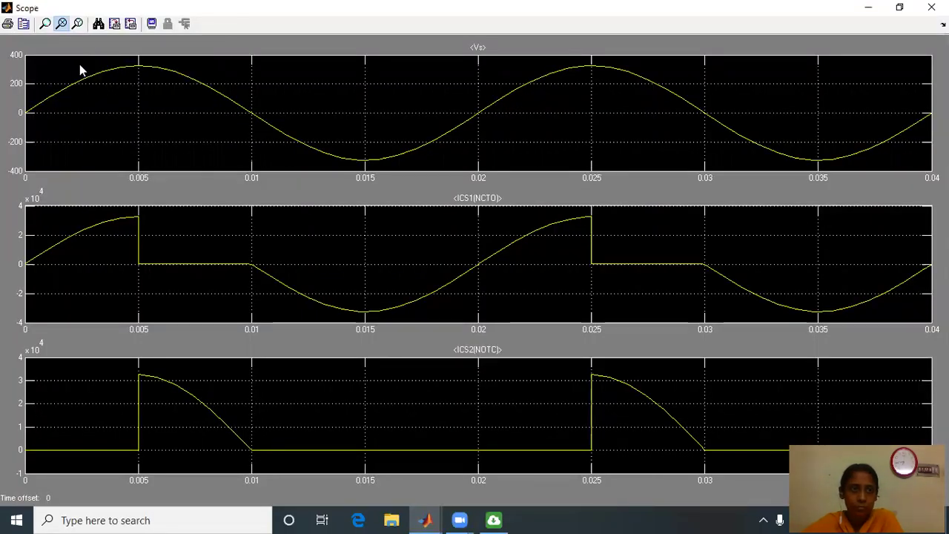
left_click(59, 25)
left_click_drag(251, 119, 24, 114)
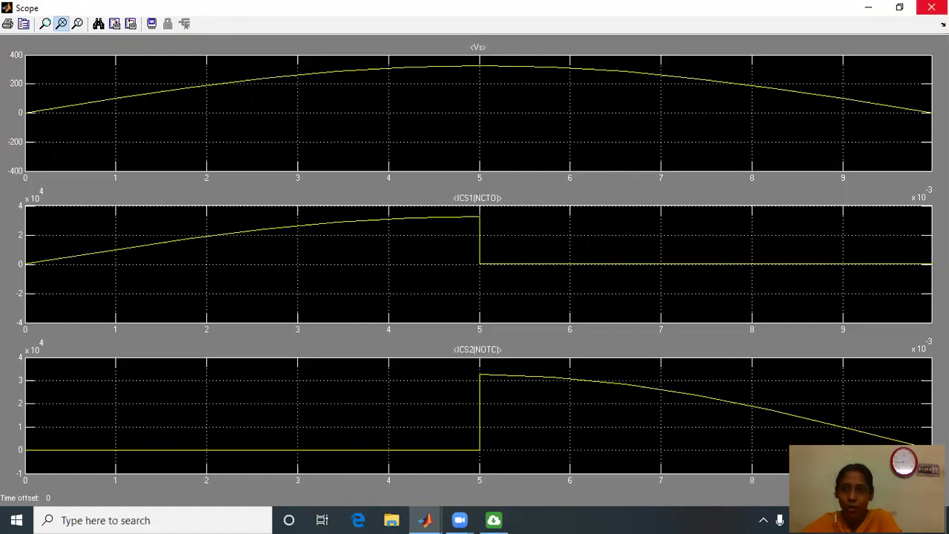
left_click(932, 7)
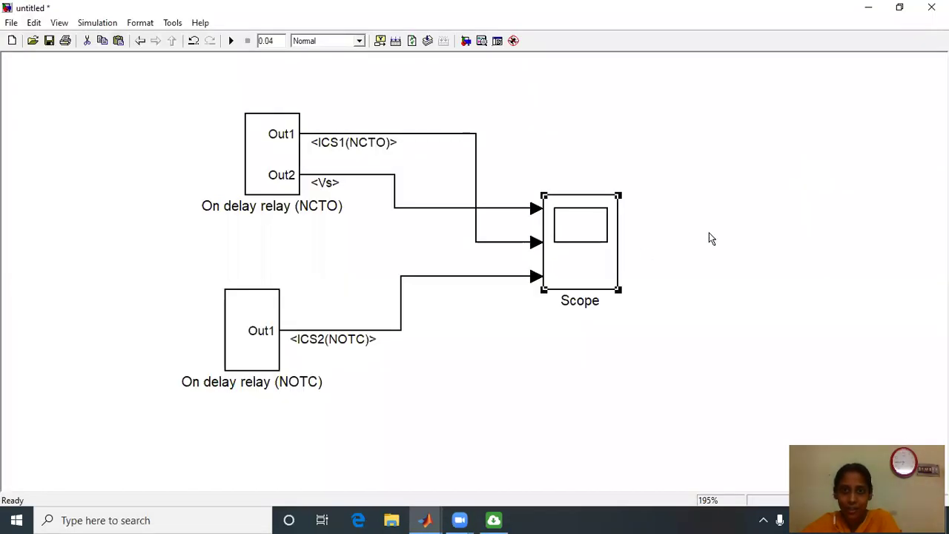